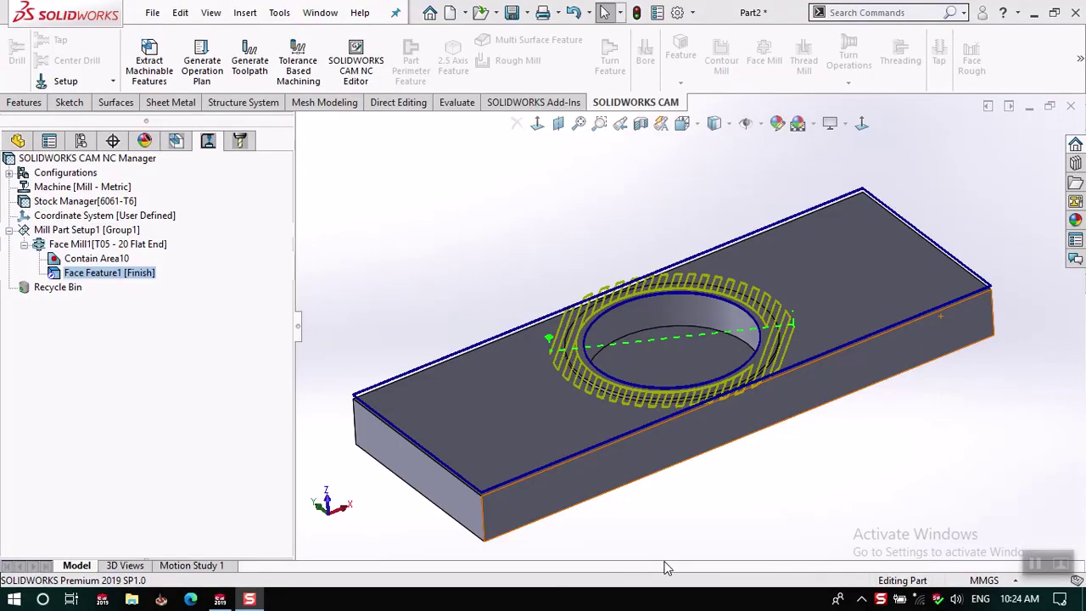
- Show the face-milling contain area and finish toolpath, rotating the plate to inspect them
left_click(118, 260)
left_click(119, 273)
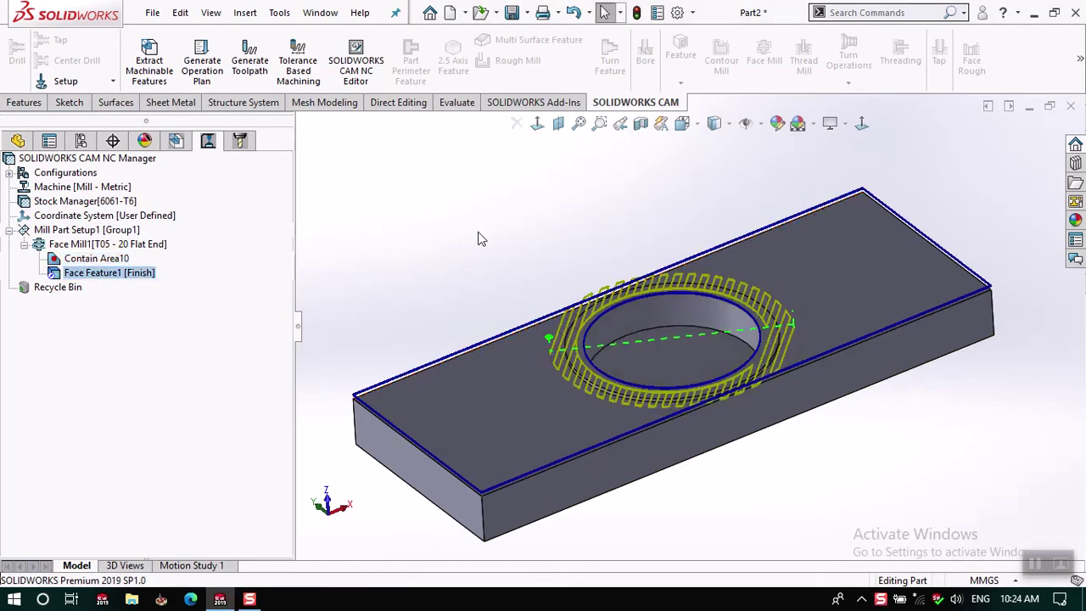
middle_click_drag(473, 233, 479, 234)
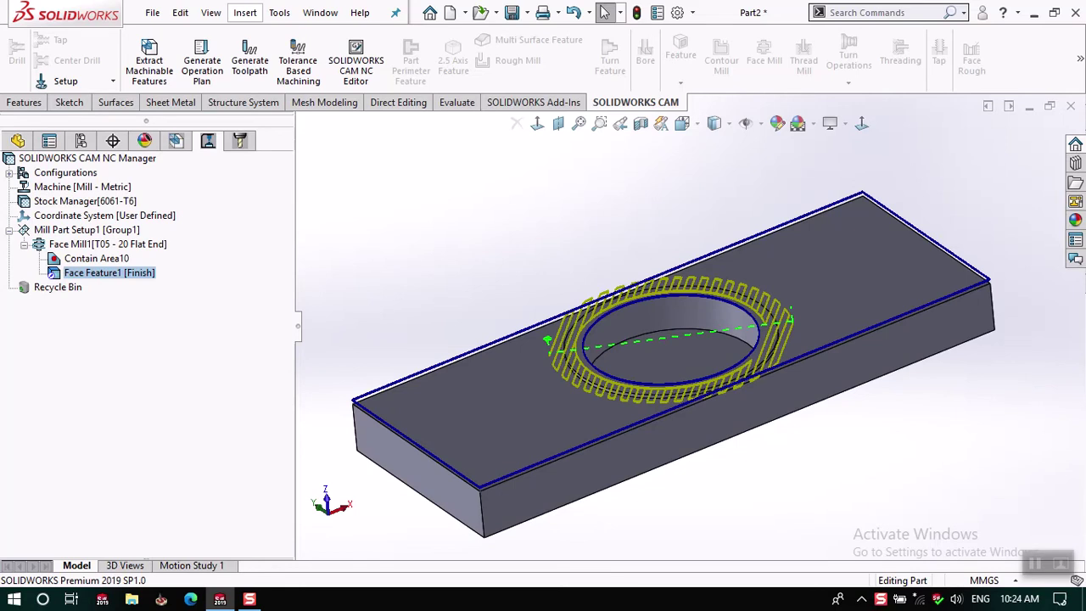
- Create a new Part document
left_click(153, 14)
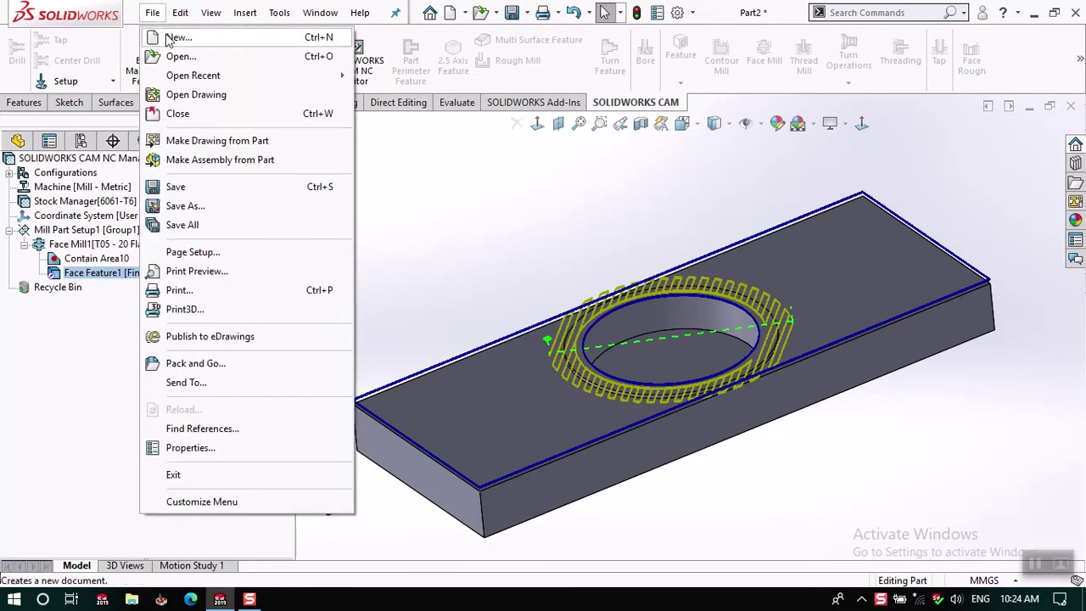
left_click(169, 41)
left_click(410, 235)
left_click(661, 453)
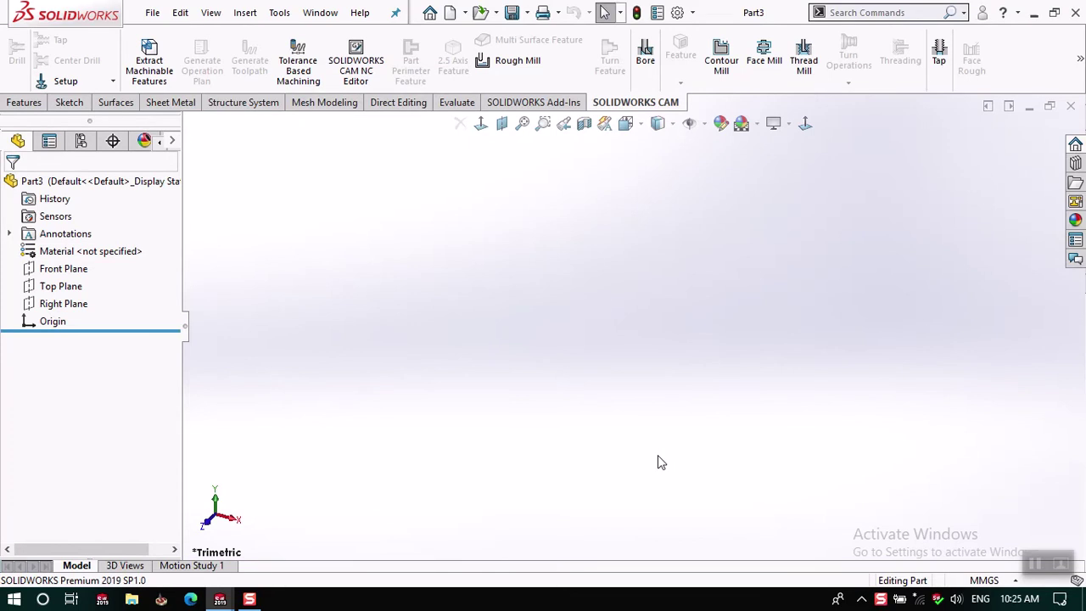
- Start a Revolved Boss/Base sketch on the Front Plane, beginning a line at the origin
left_click(23, 102)
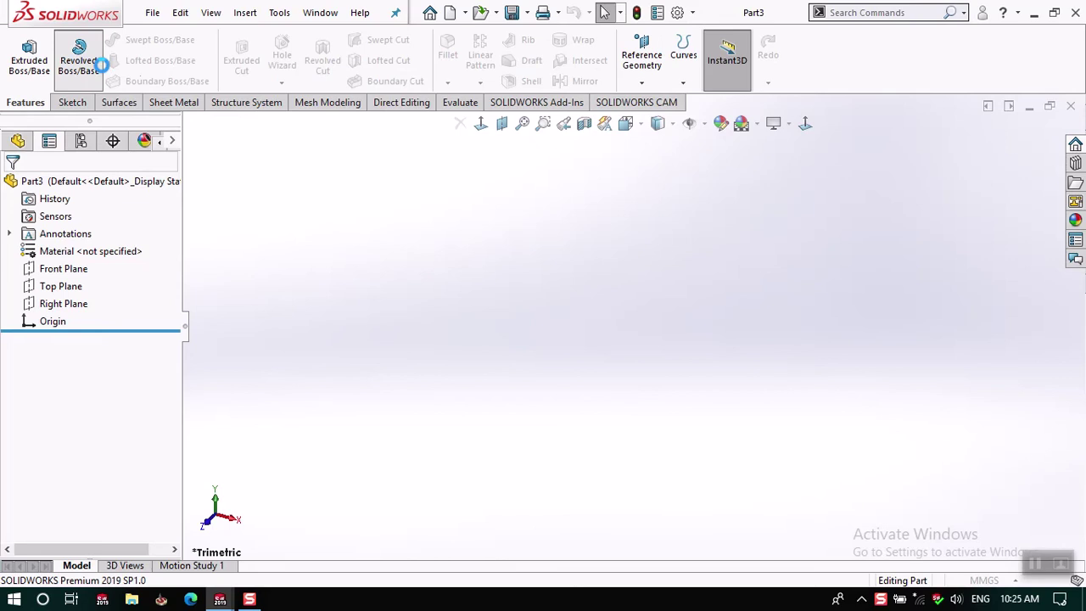
left_click(517, 199)
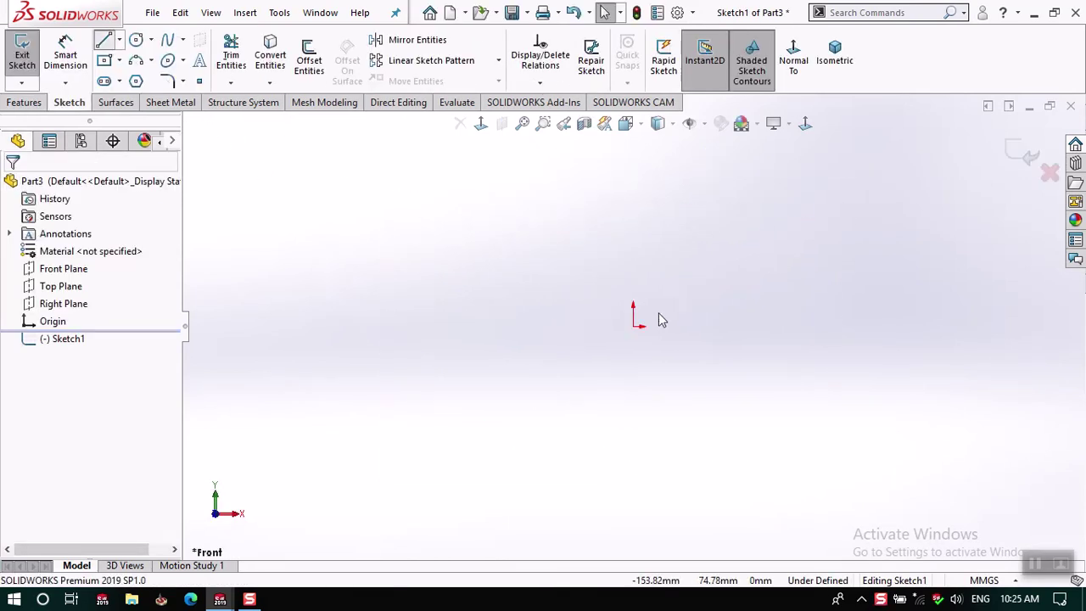
left_click(639, 326)
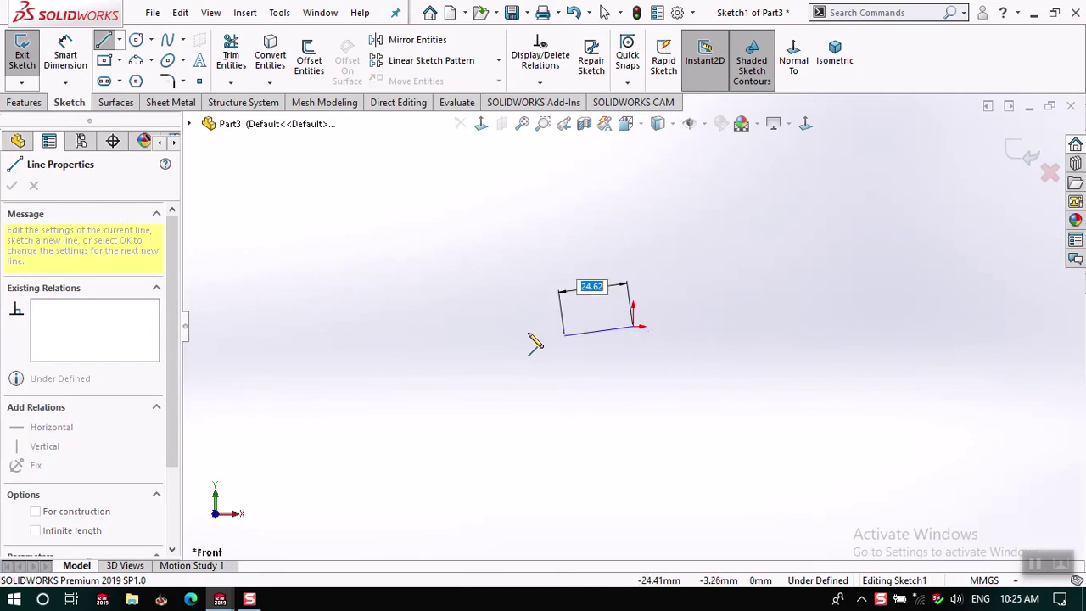
- Draw the closed rectangular line profile with a stepped, angled shoulder notch and end the Line tool
left_click(445, 328)
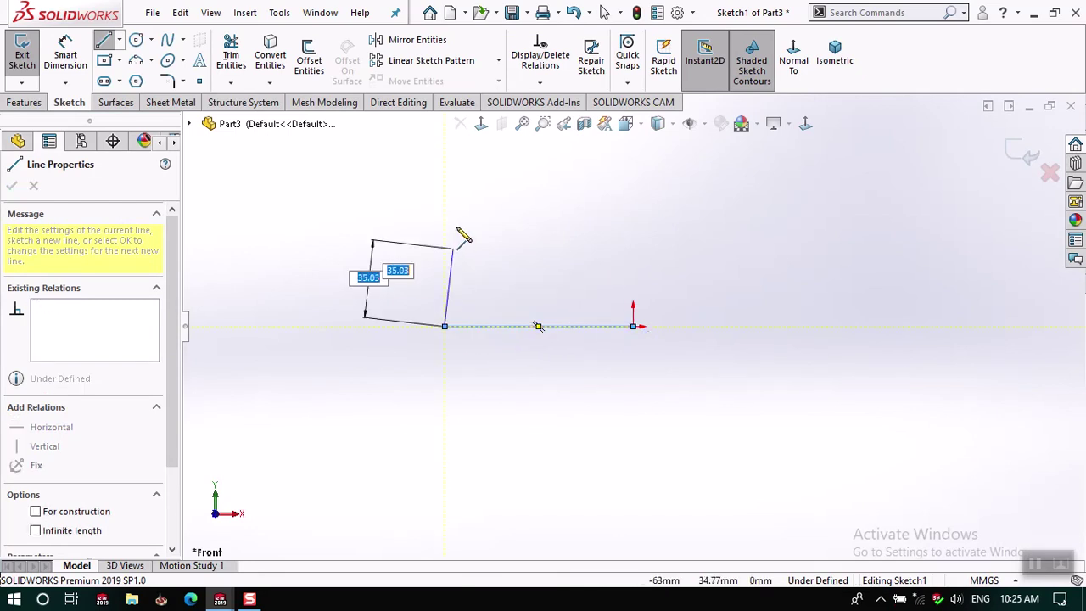
left_click(445, 199)
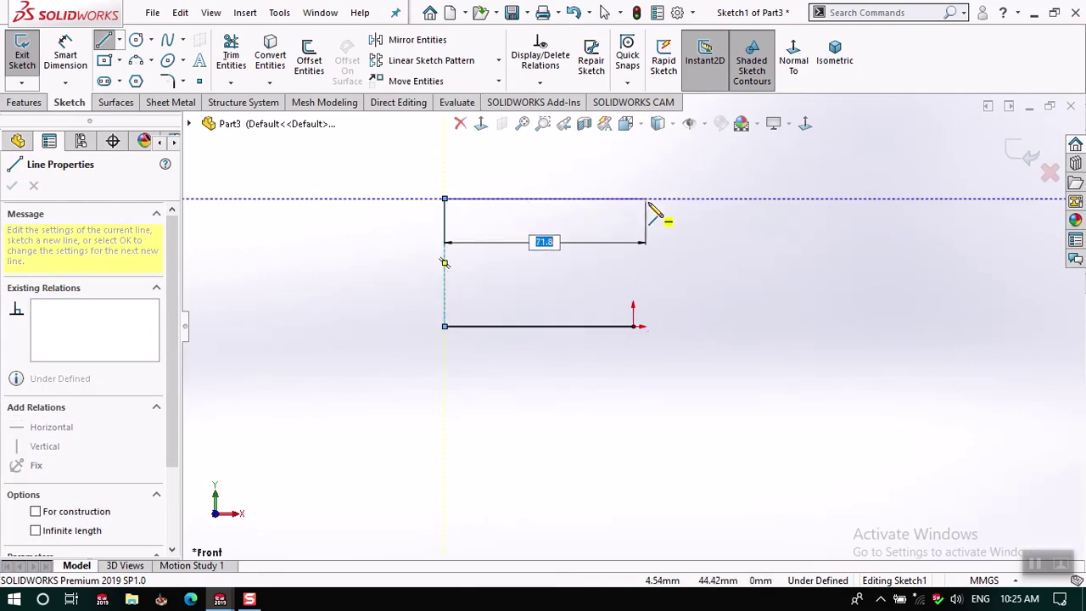
left_click(633, 198)
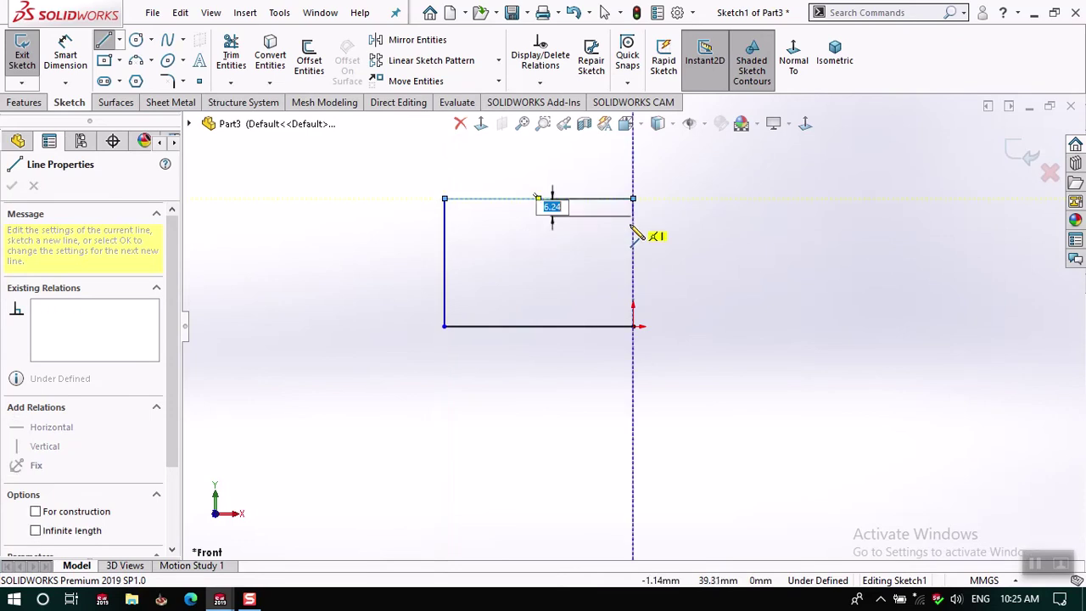
left_click(633, 242)
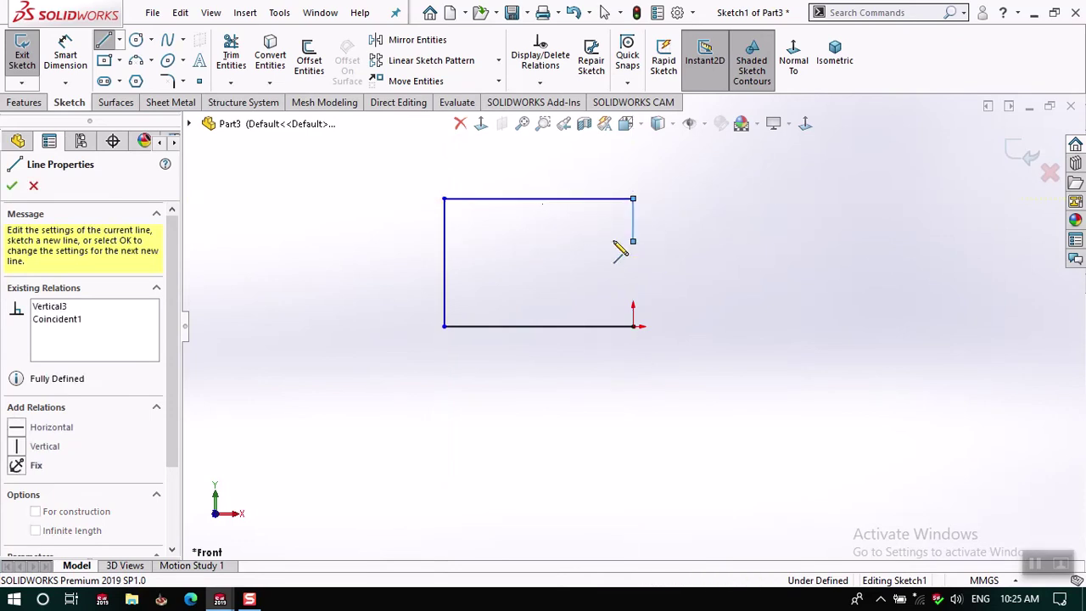
left_click(560, 242)
left_click(532, 270)
left_click(531, 326)
right_click(531, 332)
left_click(556, 342)
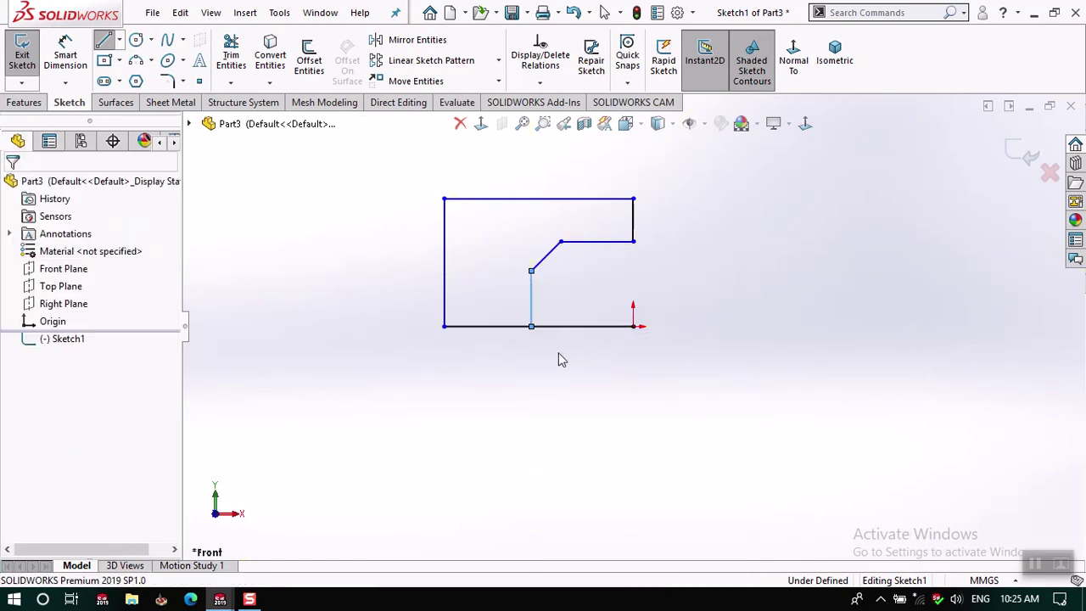
left_click(230, 55)
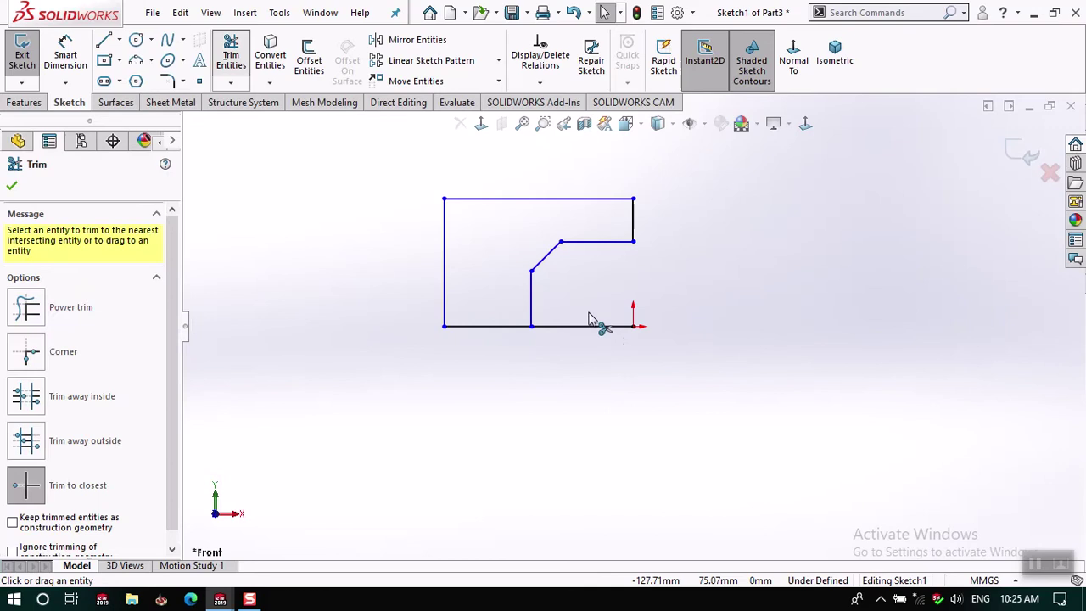
- Auto-dimension the profile with Fully Define Sketch (45.55, 10.50, 19.72, 25.83, 36.33, 67.26)
left_click(11, 189)
left_click(547, 84)
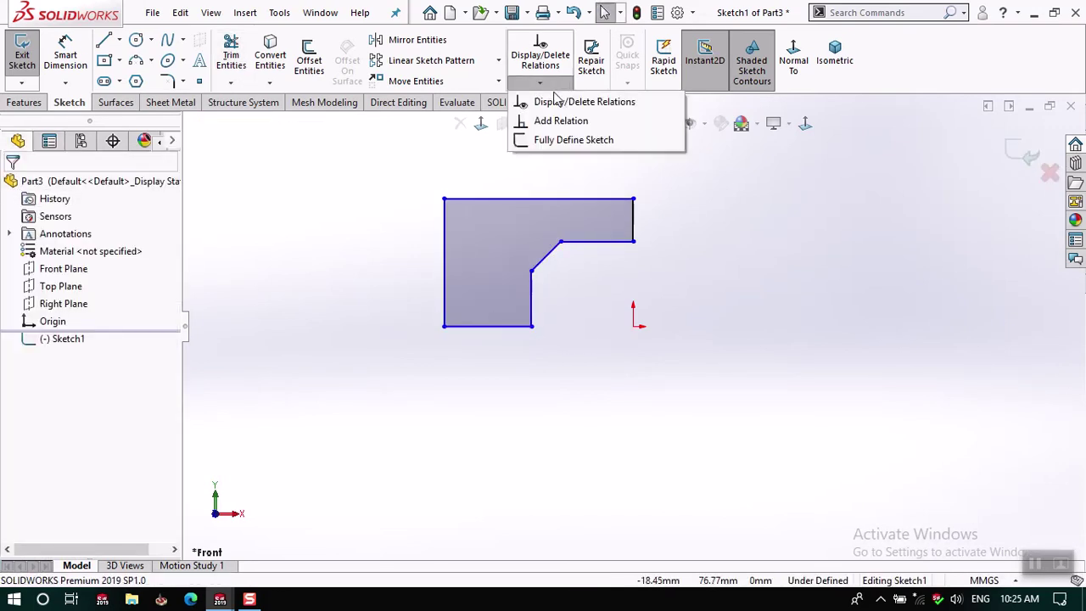
left_click(575, 140)
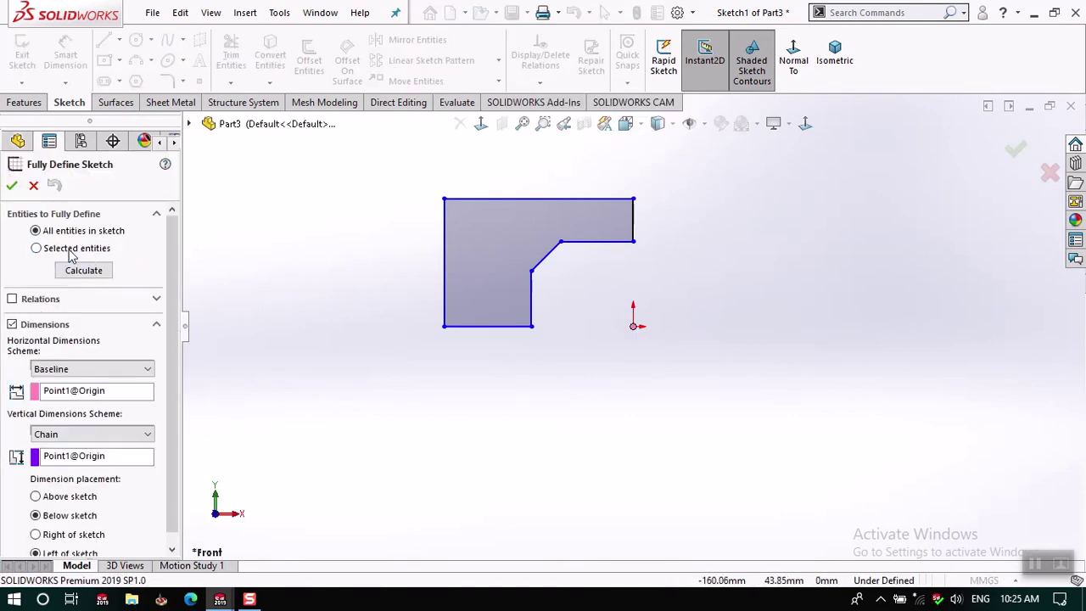
left_click(84, 271)
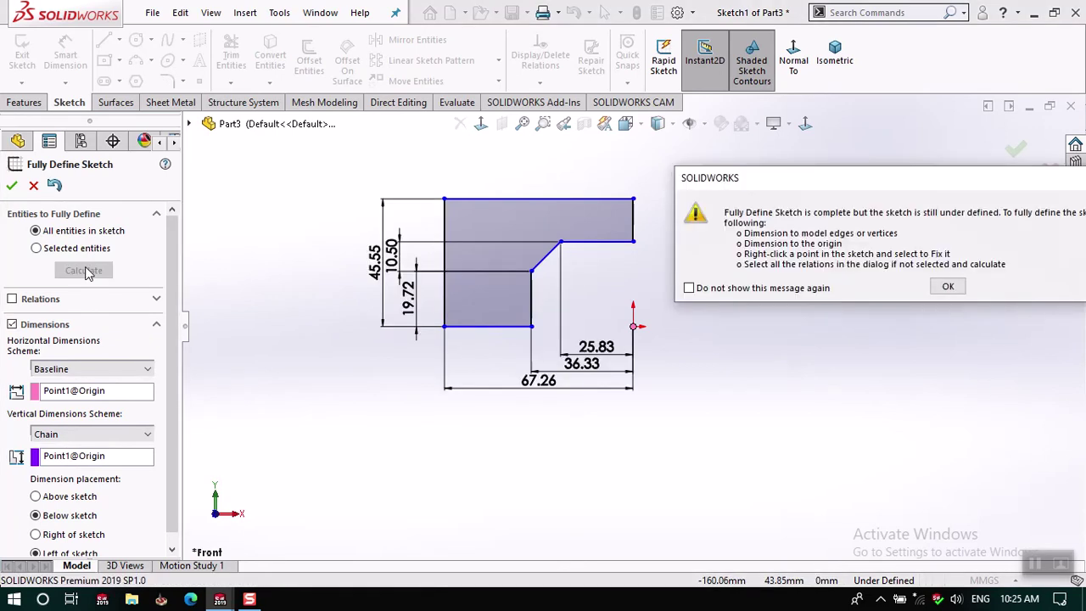
left_click(945, 286)
left_click(13, 186)
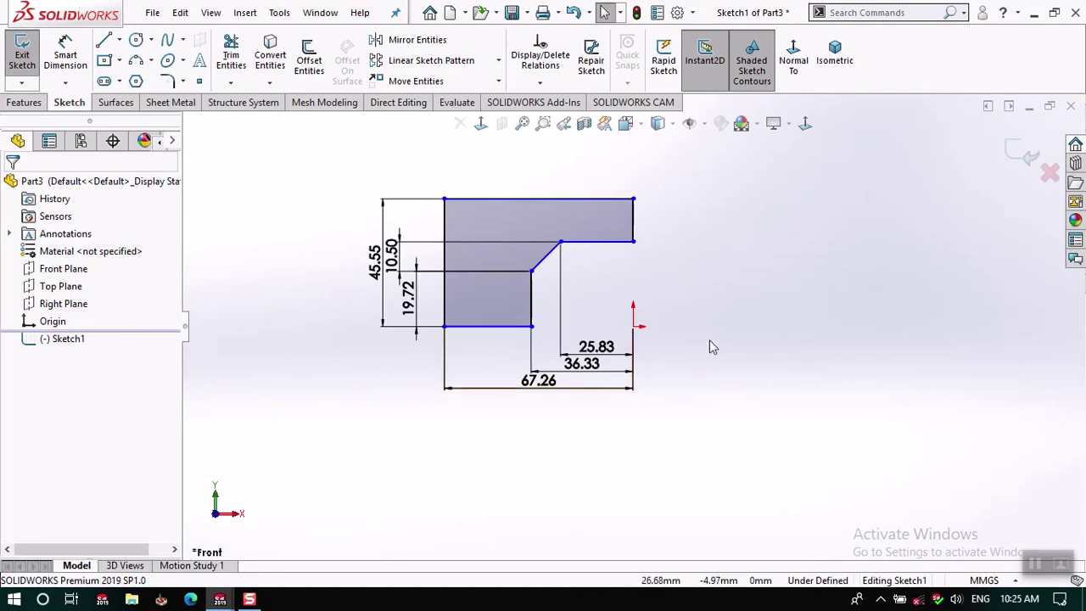
- Make the bottom profile line coincident with the sketch origin
left_click(634, 327)
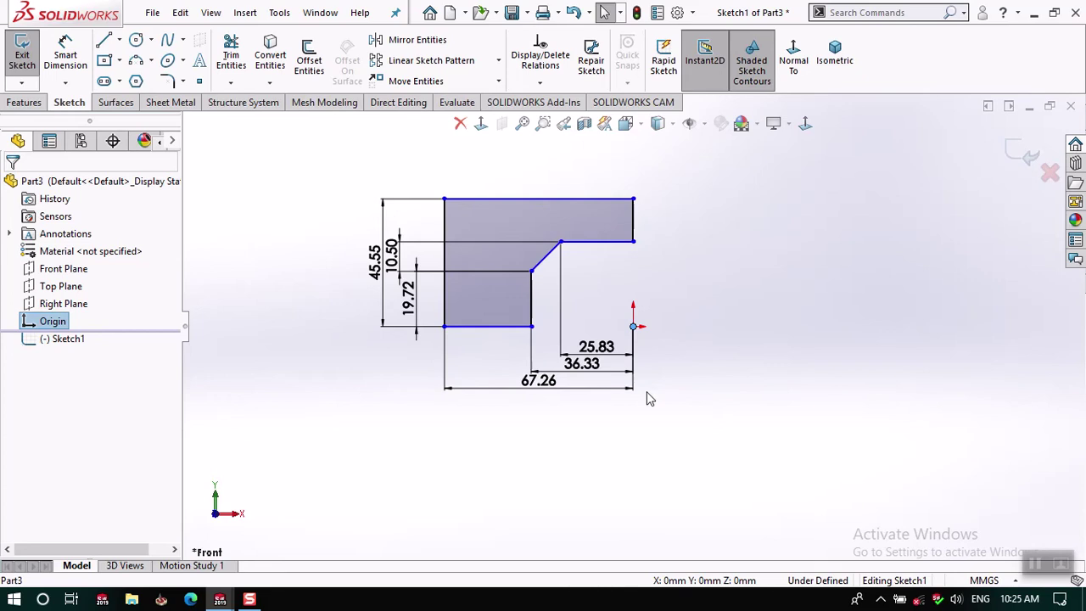
left_click(504, 327, "ctrl")
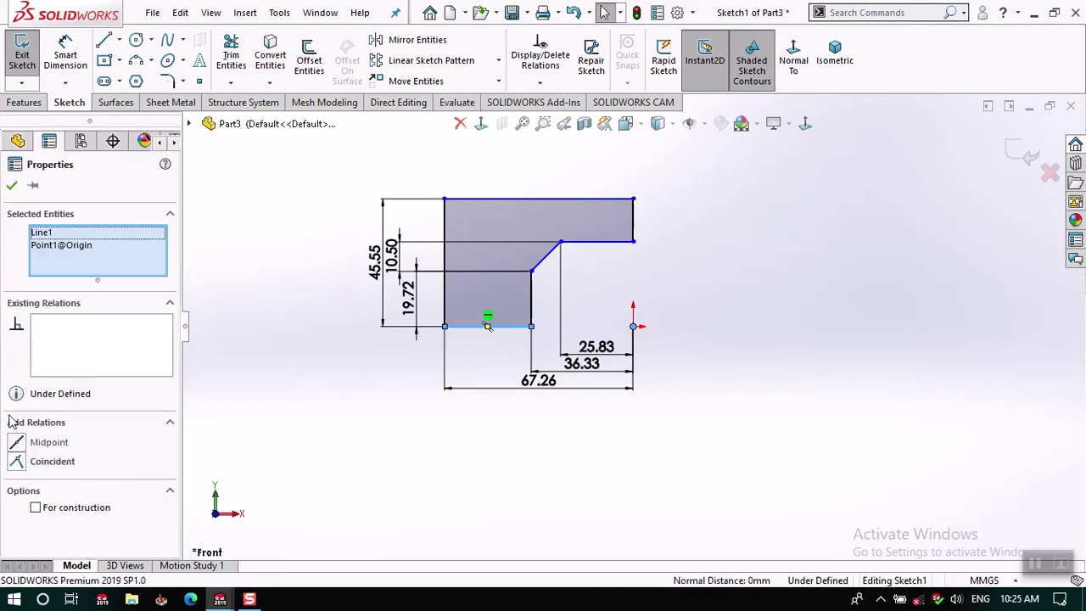
left_click(18, 461)
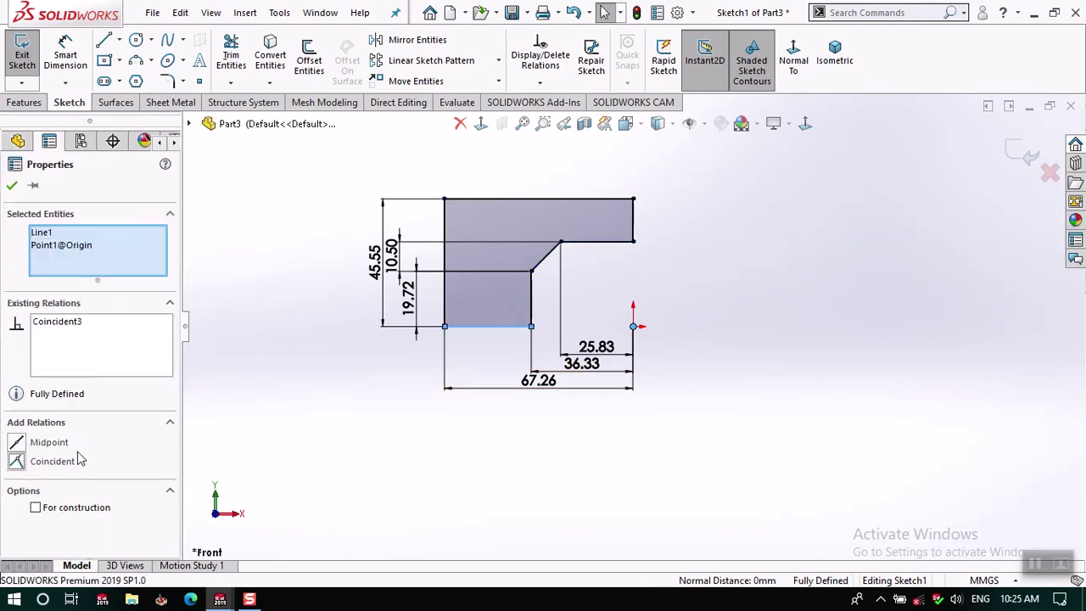
left_click(280, 410)
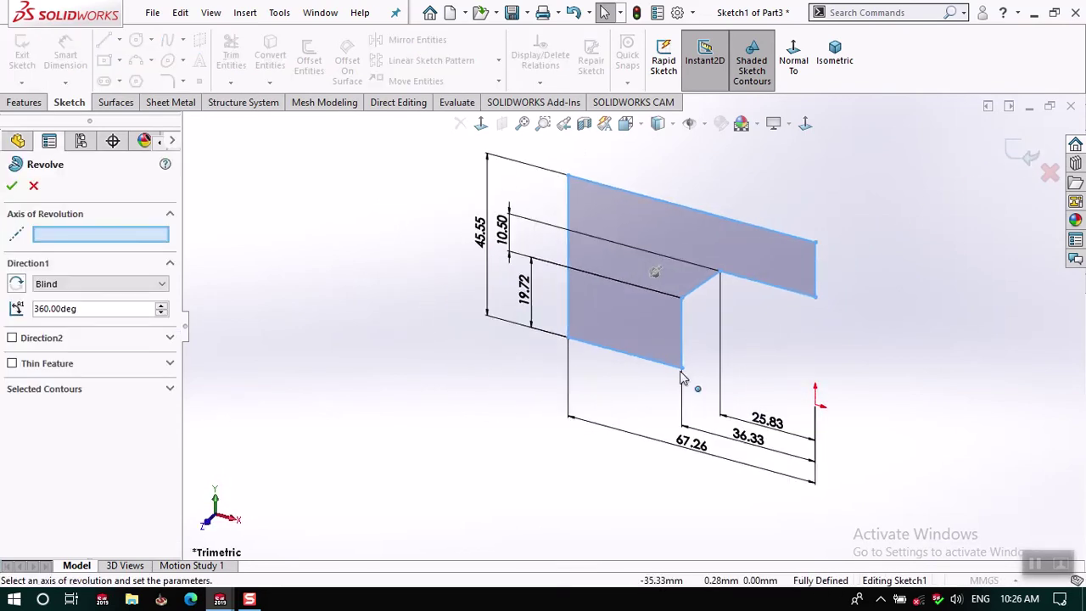
- Revolve Sketch1 360° about the bottom line into Revolve1, a stepped bushing with a bore
left_click(639, 360)
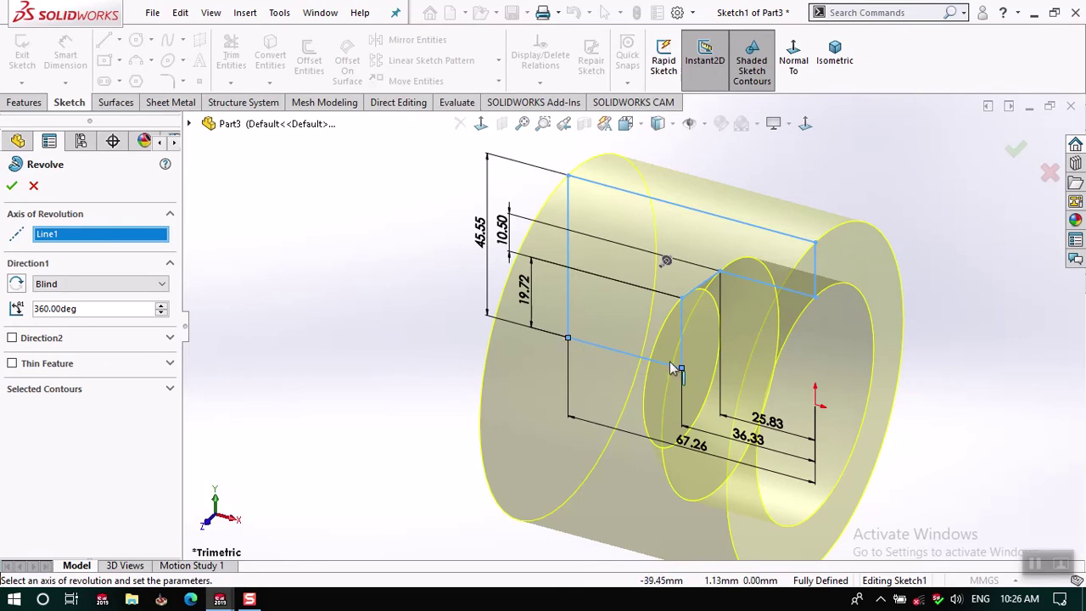
left_click(12, 186)
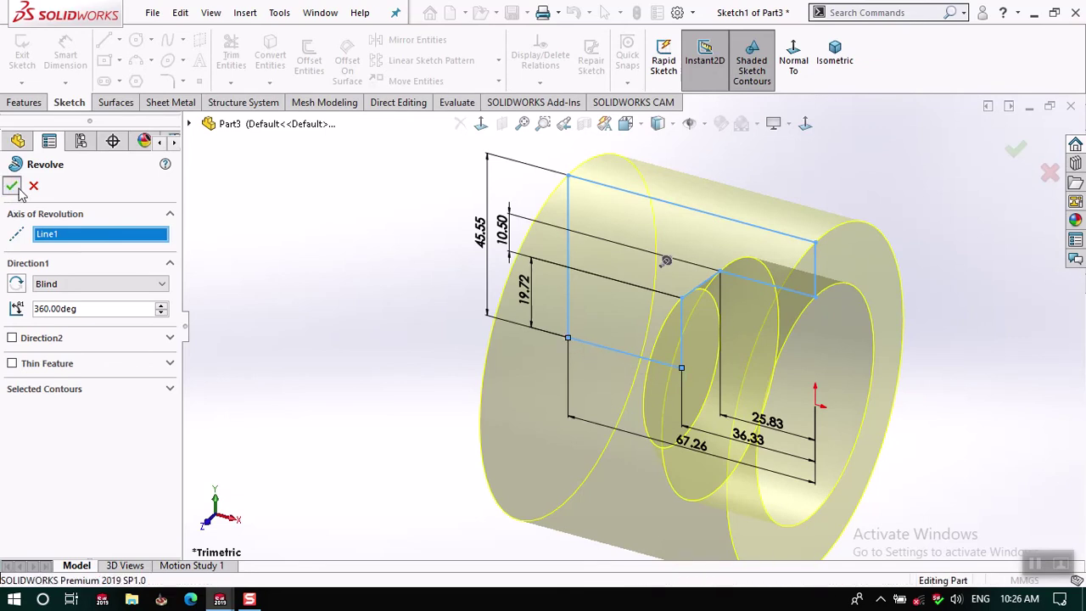
left_click(412, 274)
scroll(412, 274, "up", 2)
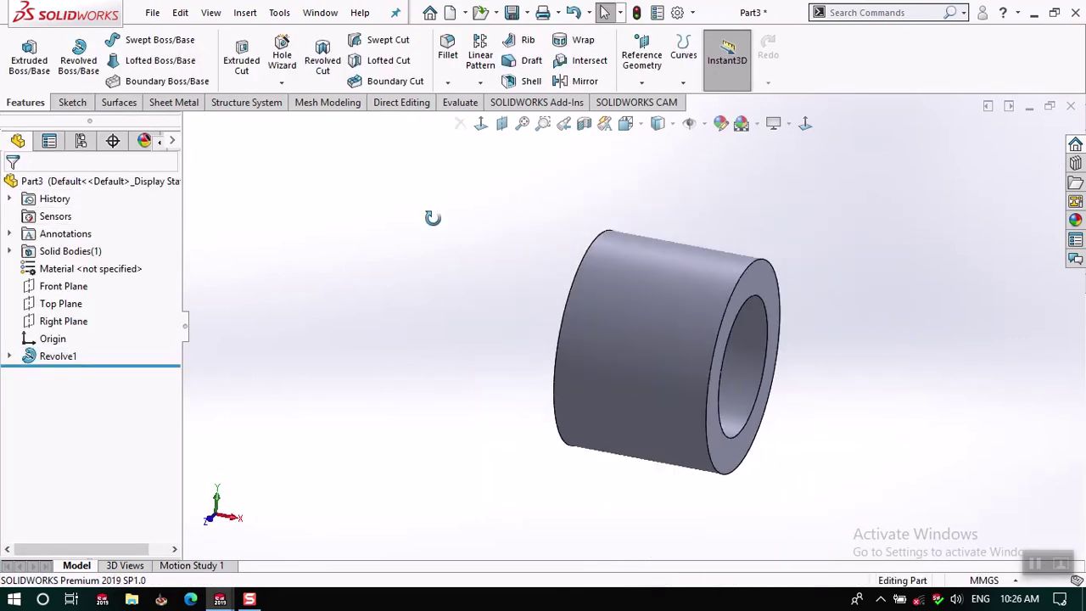
- Change the 45.55, 10.50 and 19.72 profile dimensions to 50, 10.25 and 20
middle_click_drag(432, 218, 401, 230)
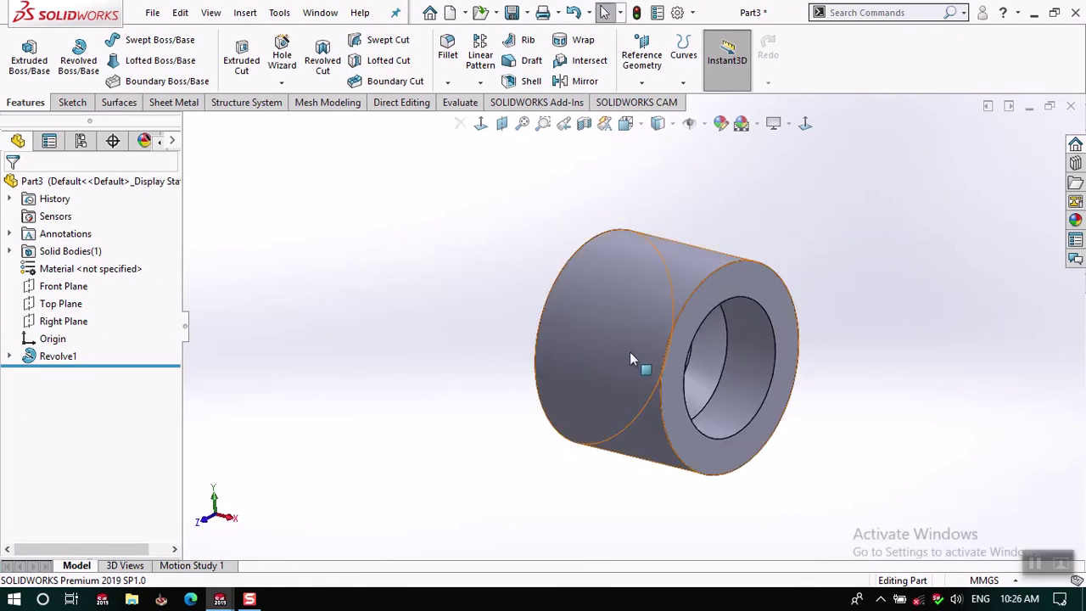
left_click(630, 352)
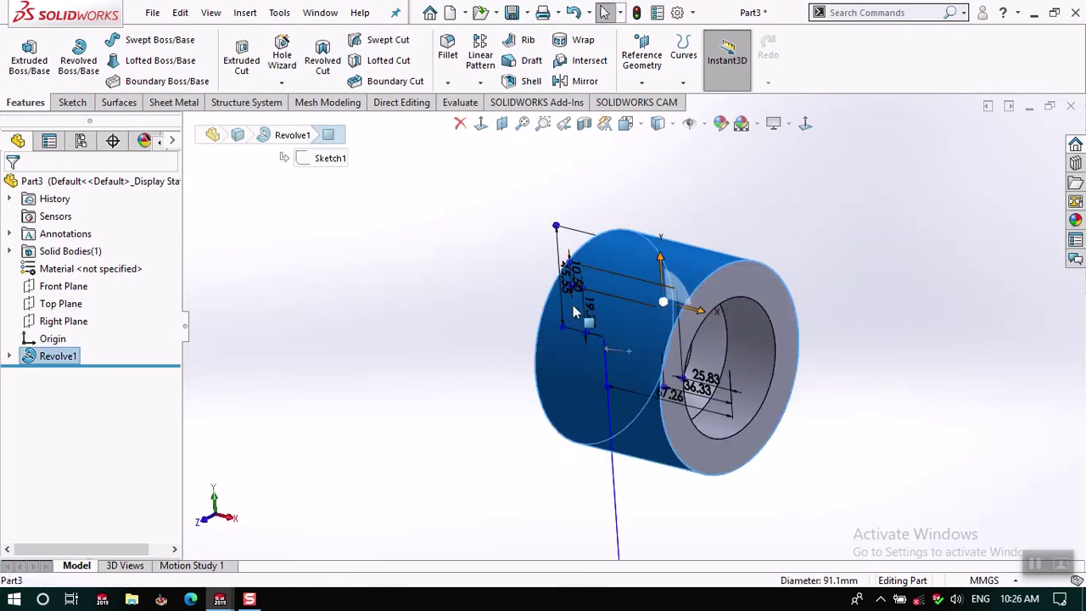
scroll(573, 302, "down", 3)
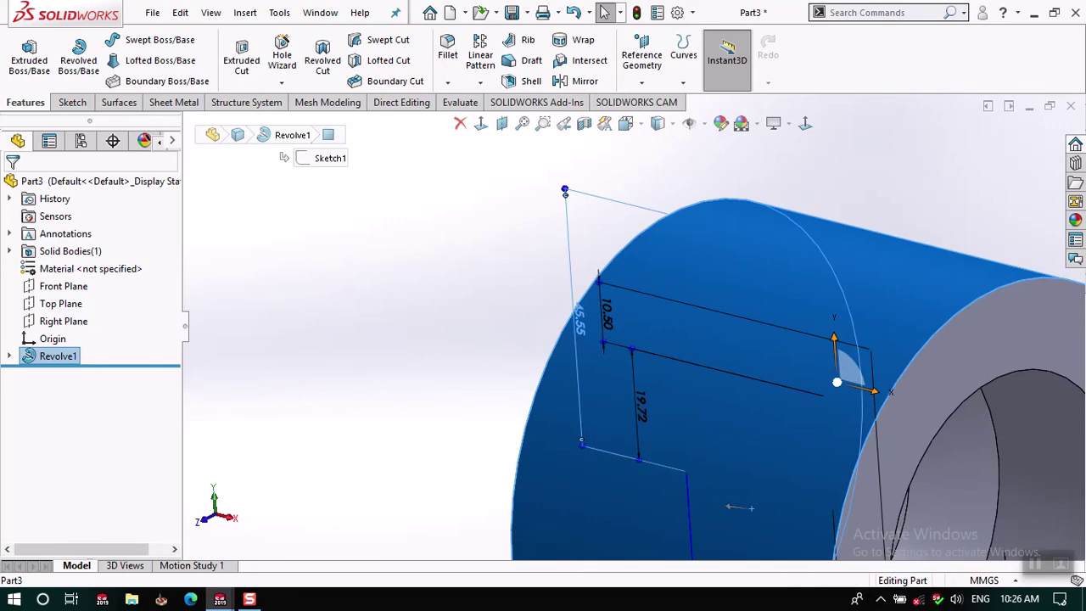
double_click(579, 327)
type("50")
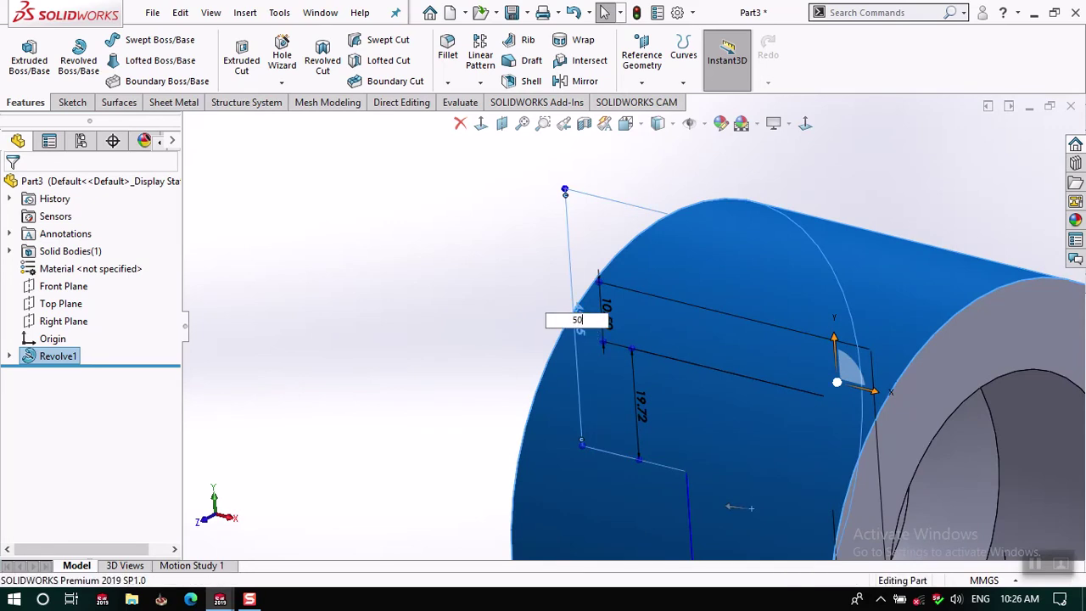
key("Return")
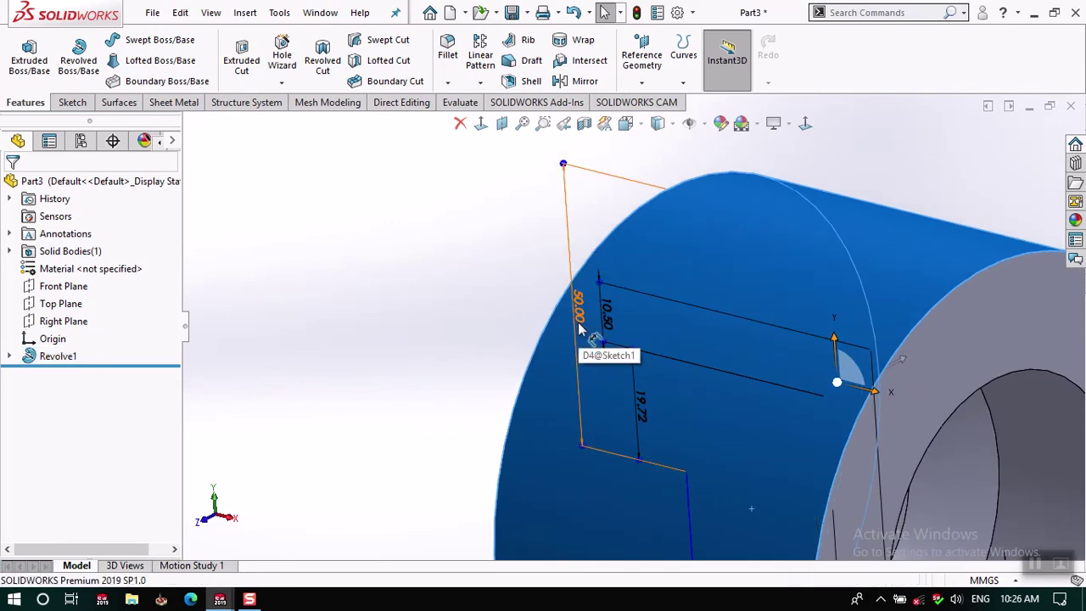
double_click(611, 315)
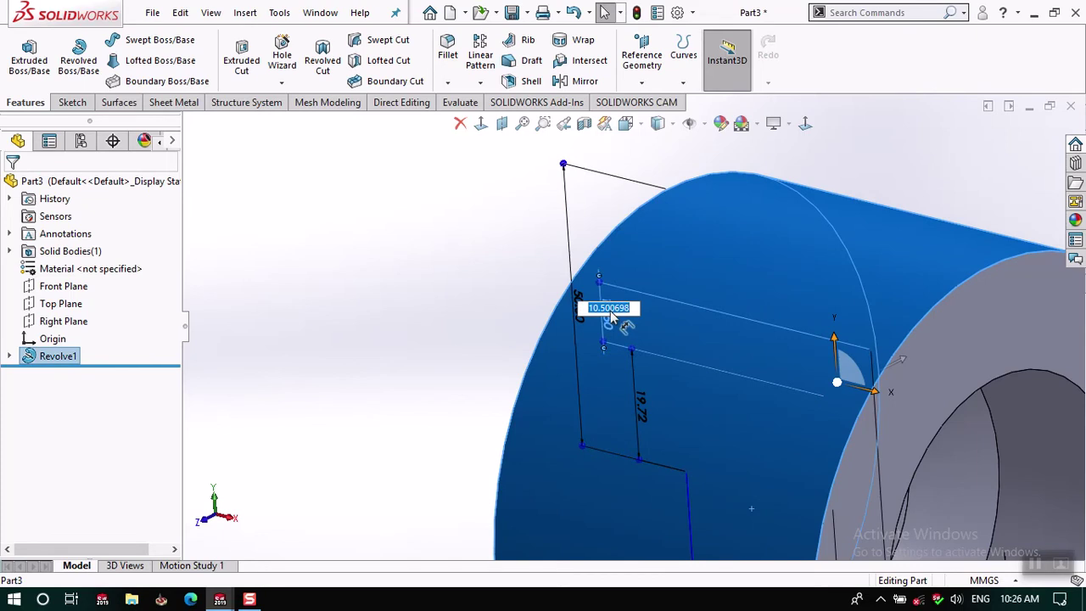
type("10.25")
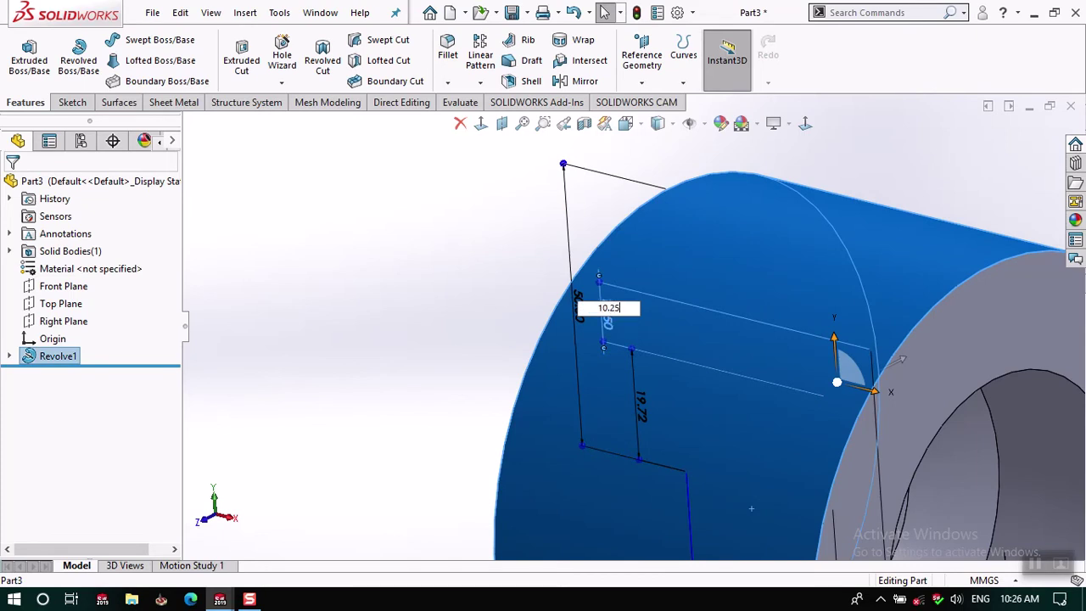
key("Return")
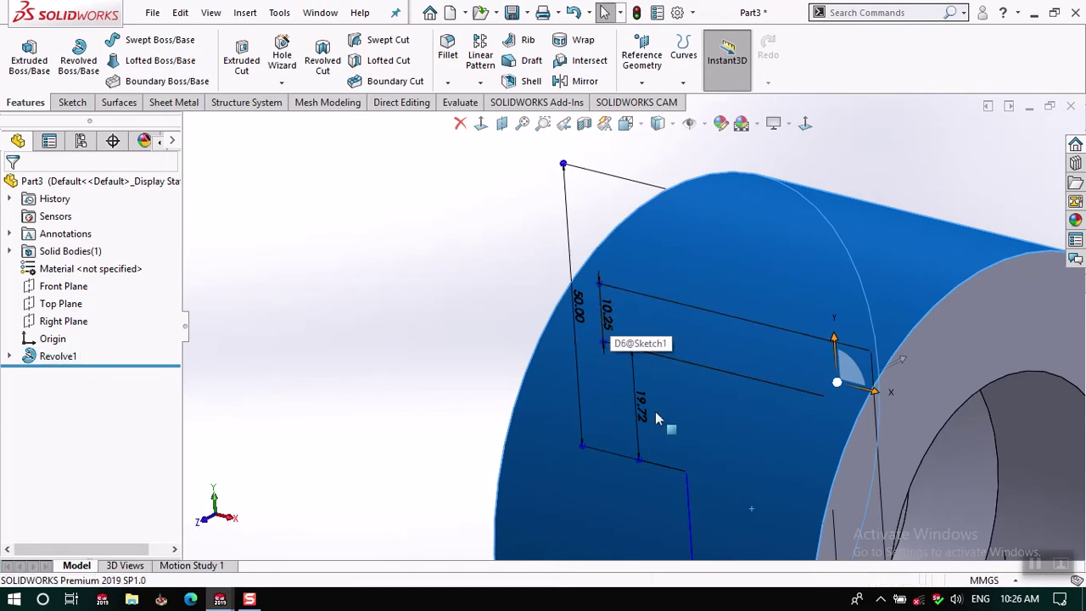
left_click(650, 421)
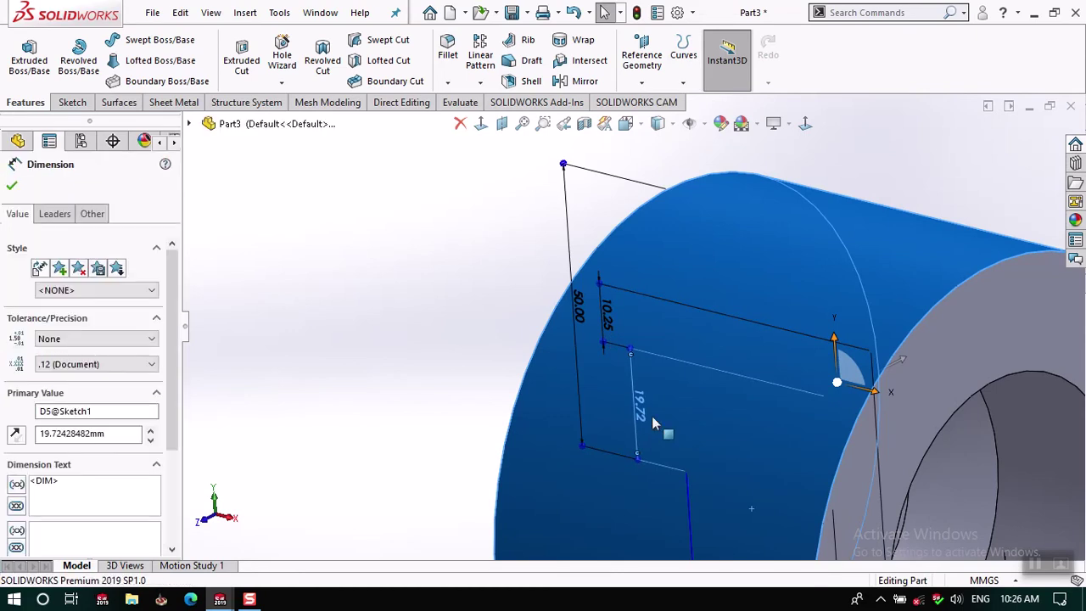
key("Escape")
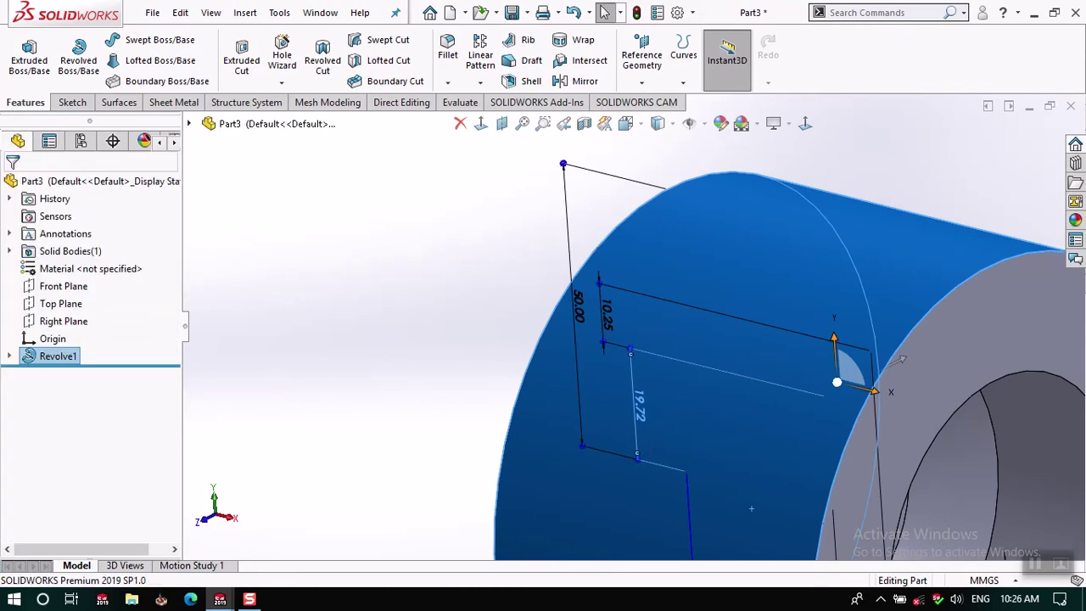
double_click(642, 409)
type("20")
key("Return")
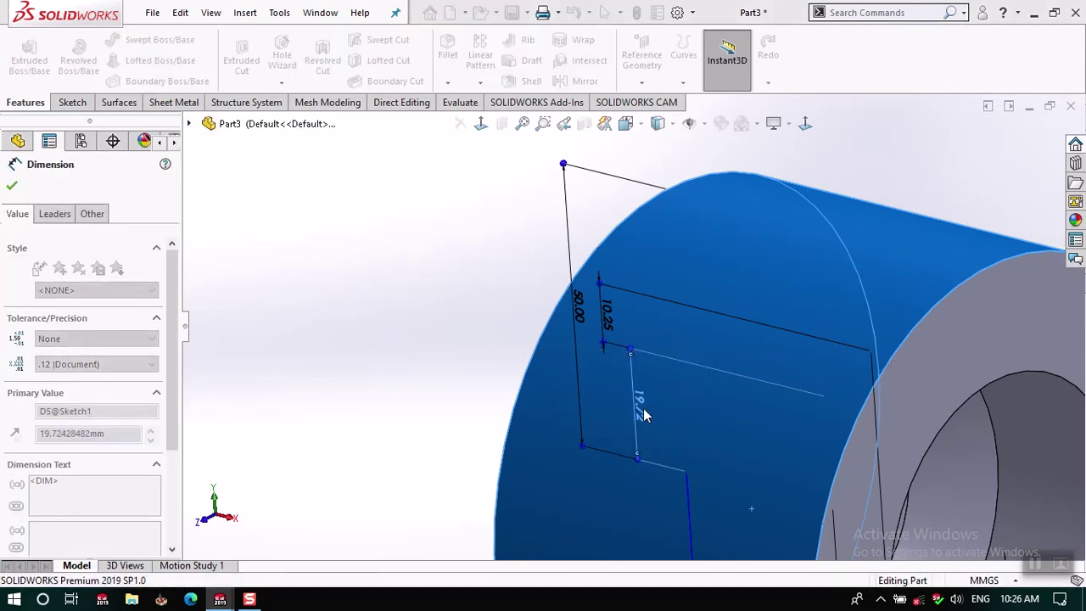
- Exit the sketch, inspect the updated bushing, and rebuild the part
left_click(269, 221)
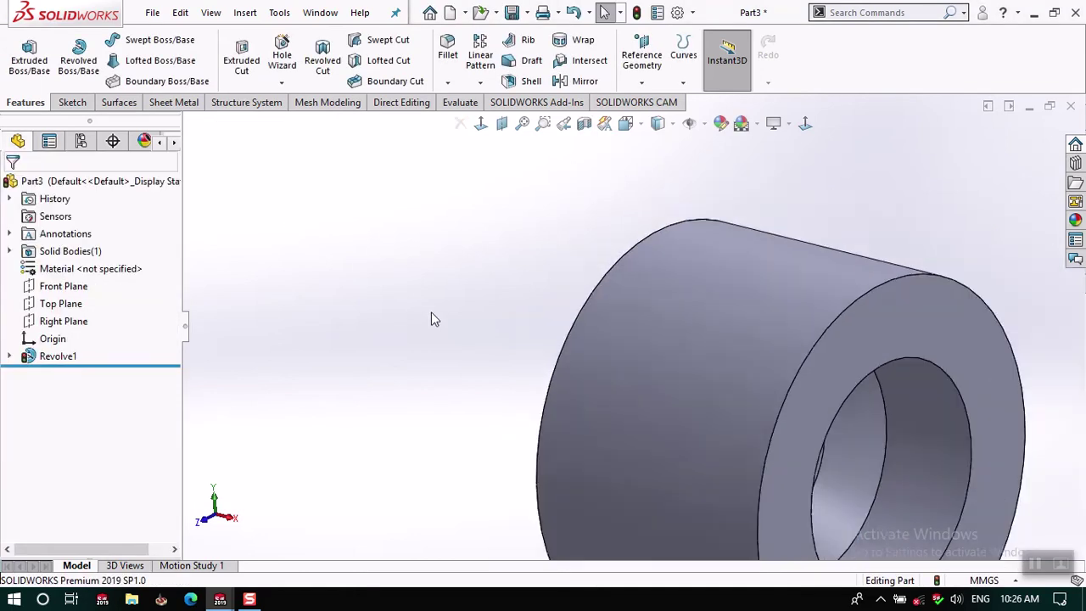
middle_click_drag(571, 345, 587, 348)
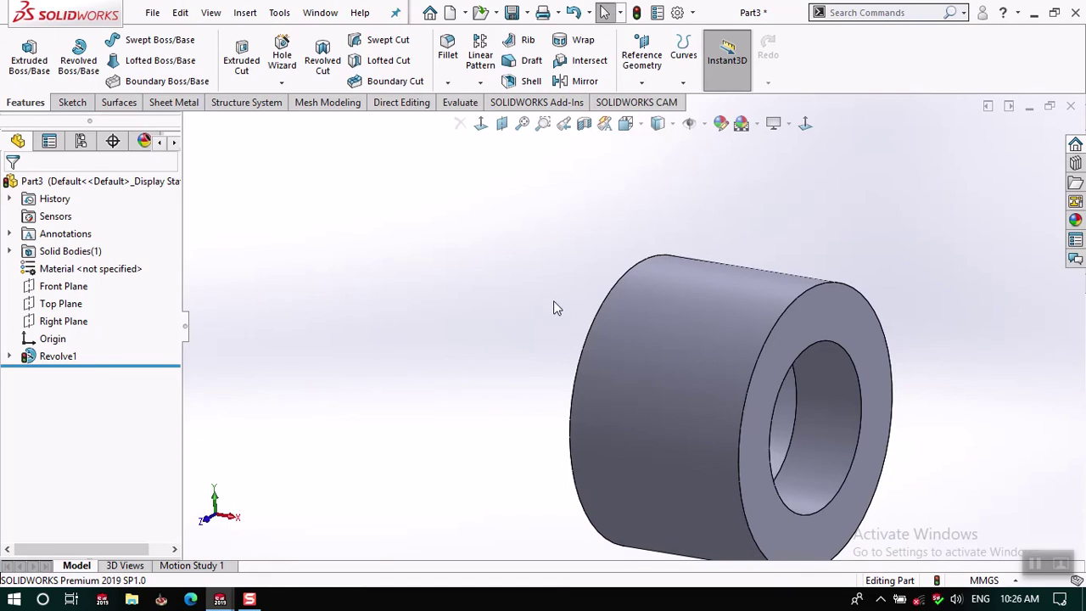
scroll(476, 272, "up", 3)
scroll(684, 393, "down", 1)
scroll(733, 413, "down", 3)
middle_click_drag(915, 402, 900, 385)
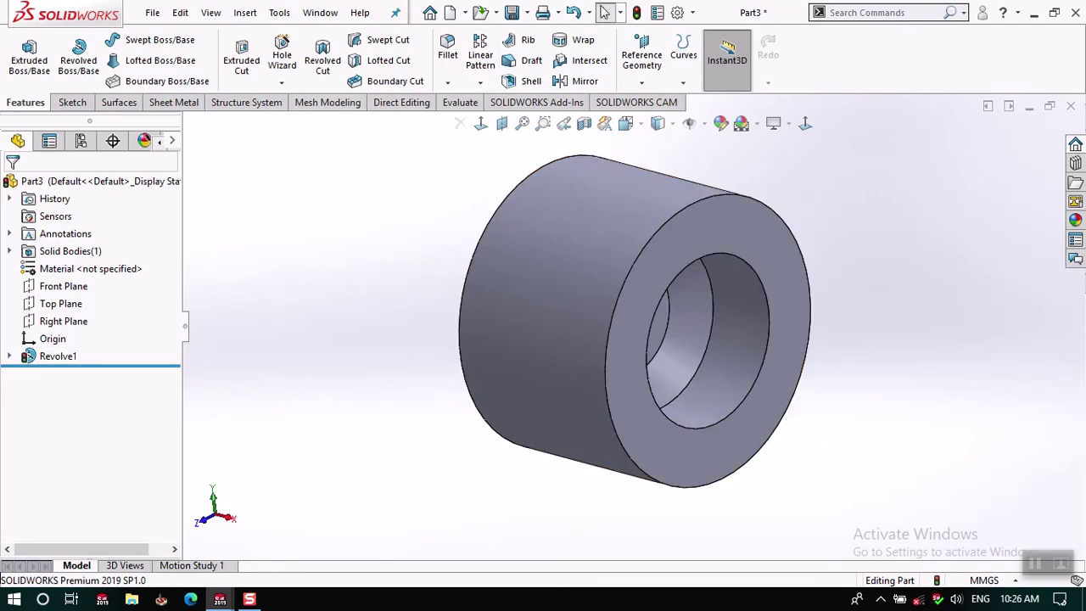
left_click(638, 14)
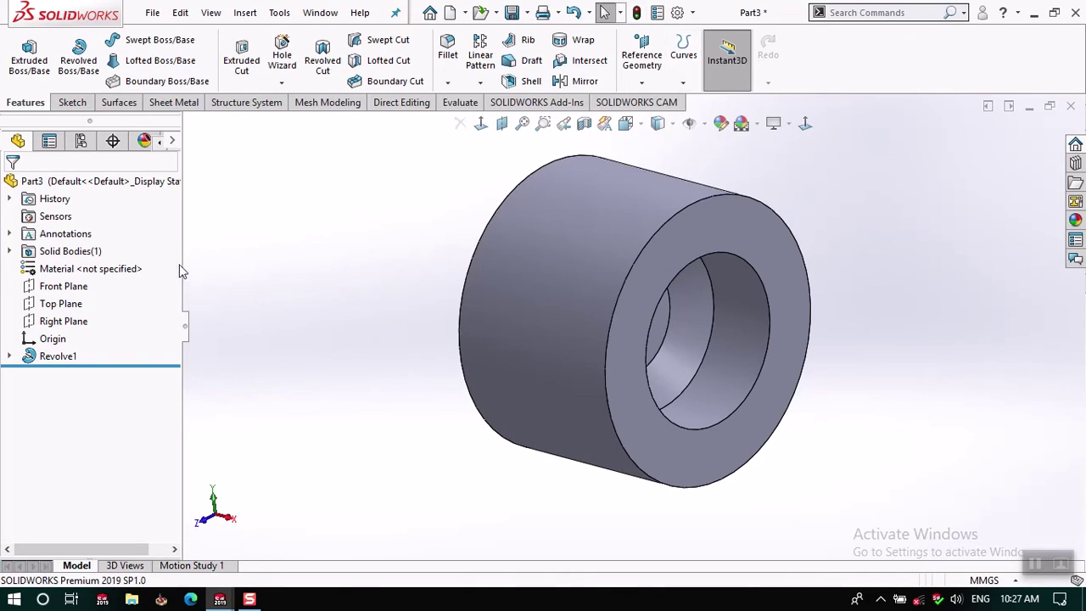
- Edit the CAM Machine definition and select Turn Single Turret - Metric from Turn Machines
left_click_drag(182, 269, 322, 252)
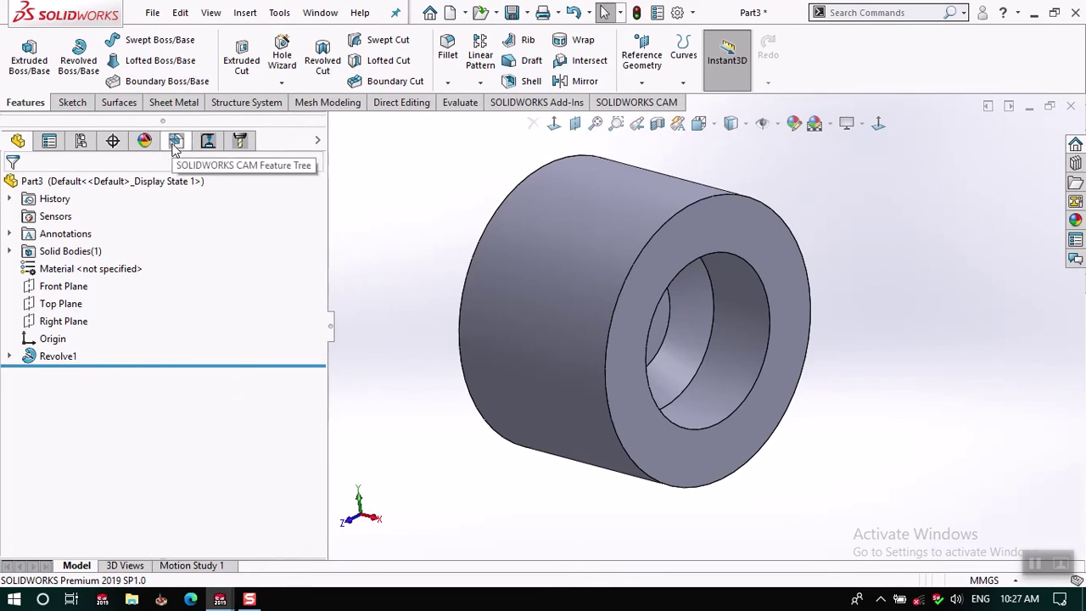
left_click(175, 141)
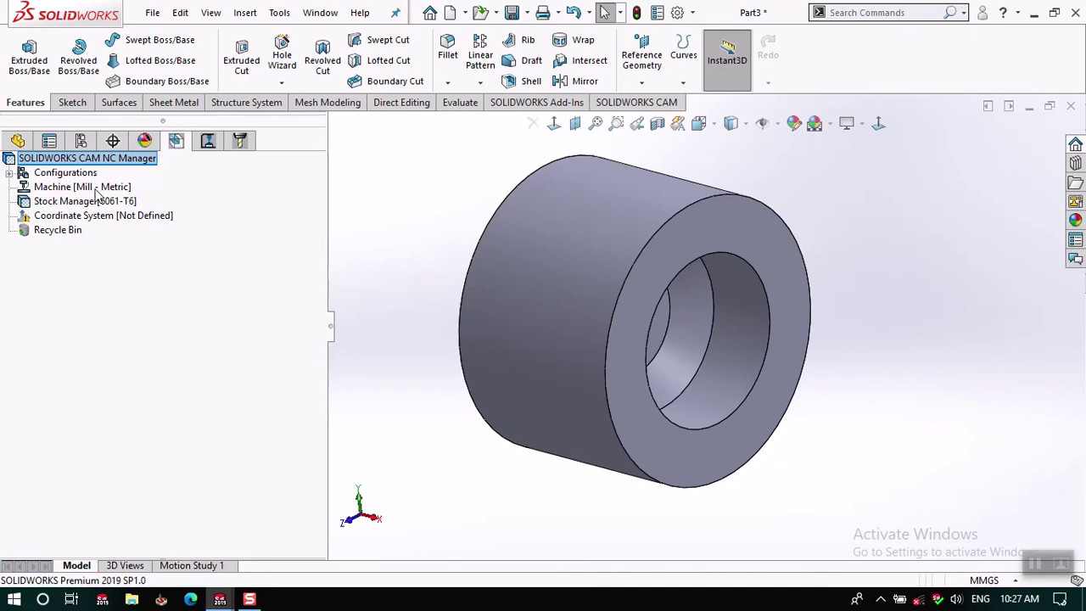
right_click(98, 195)
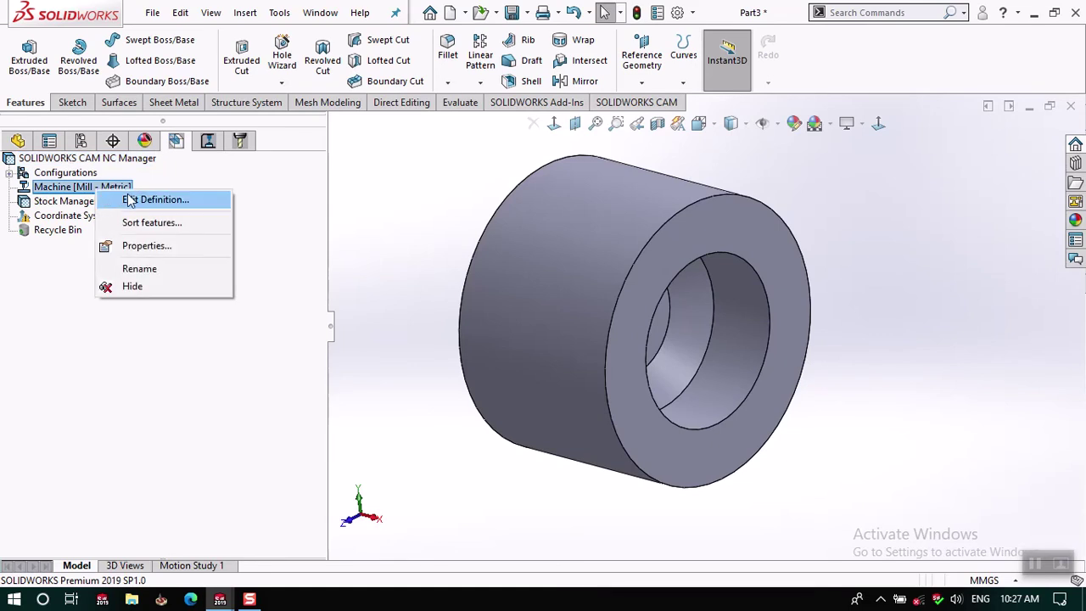
left_click(146, 204)
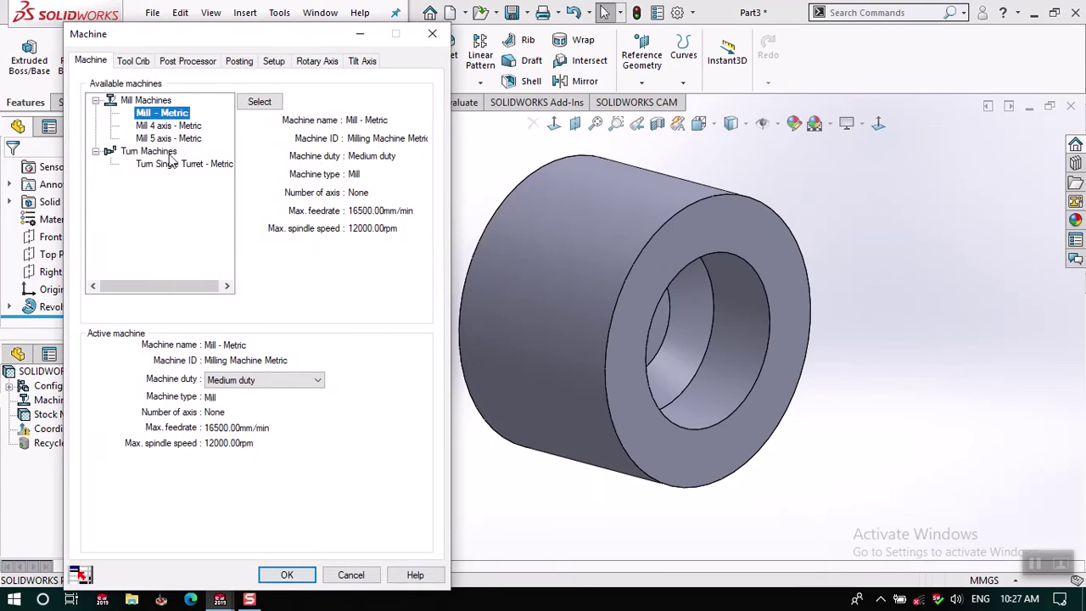
left_click(168, 153)
left_click(167, 167)
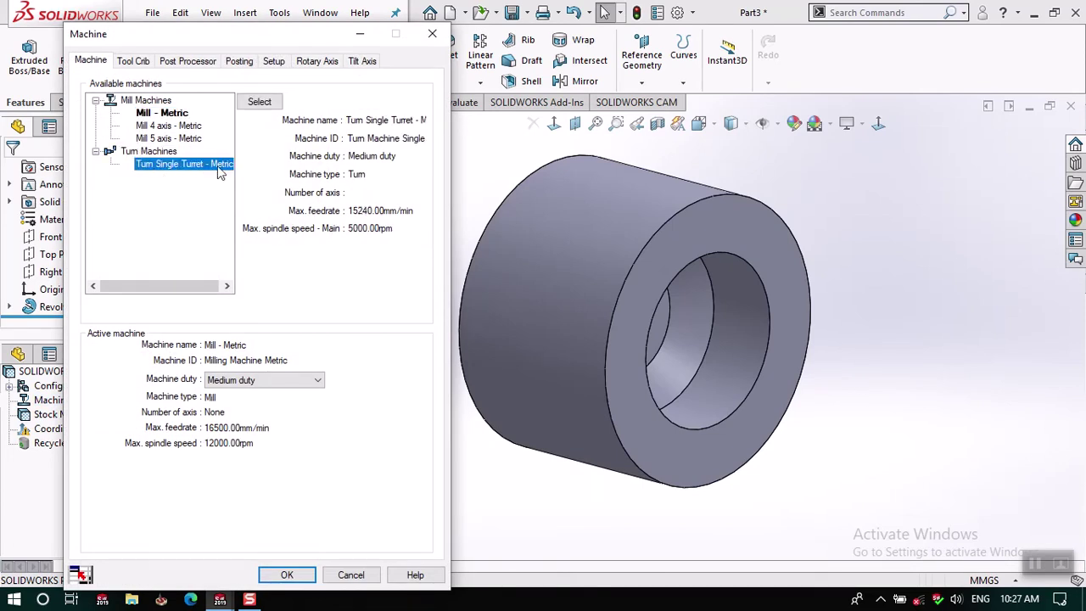
left_click(257, 104)
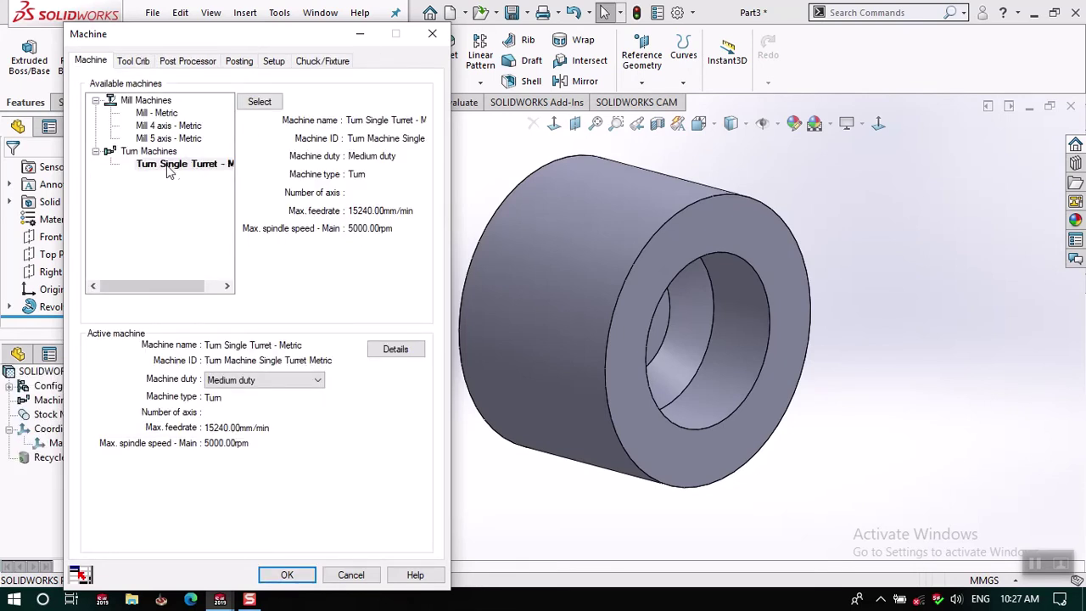
- Make TURN\FANUC_T2AXIS the active post processor
left_click(131, 62)
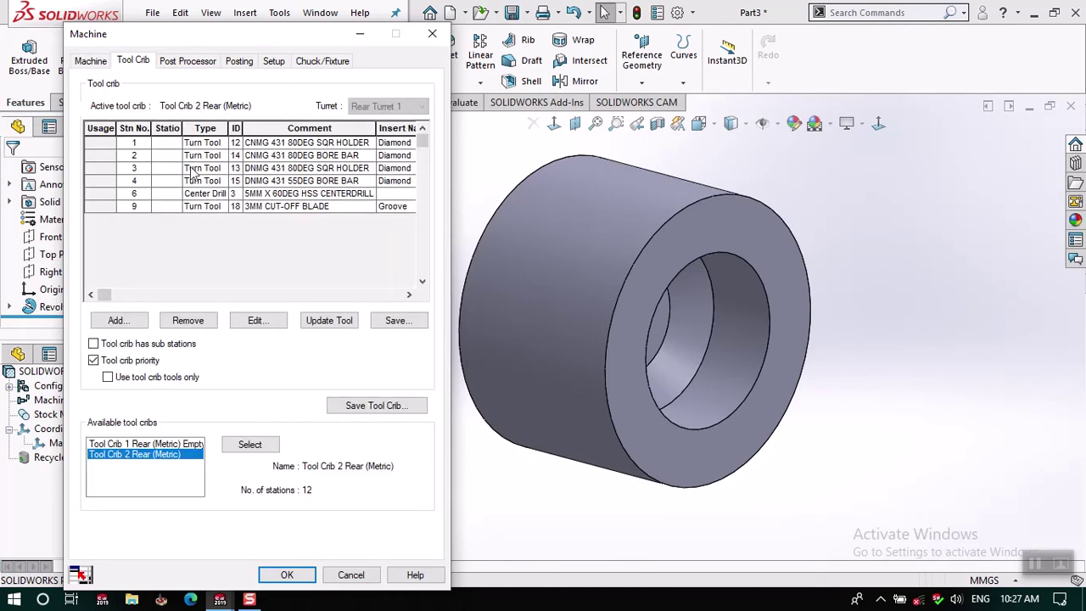
left_click(188, 61)
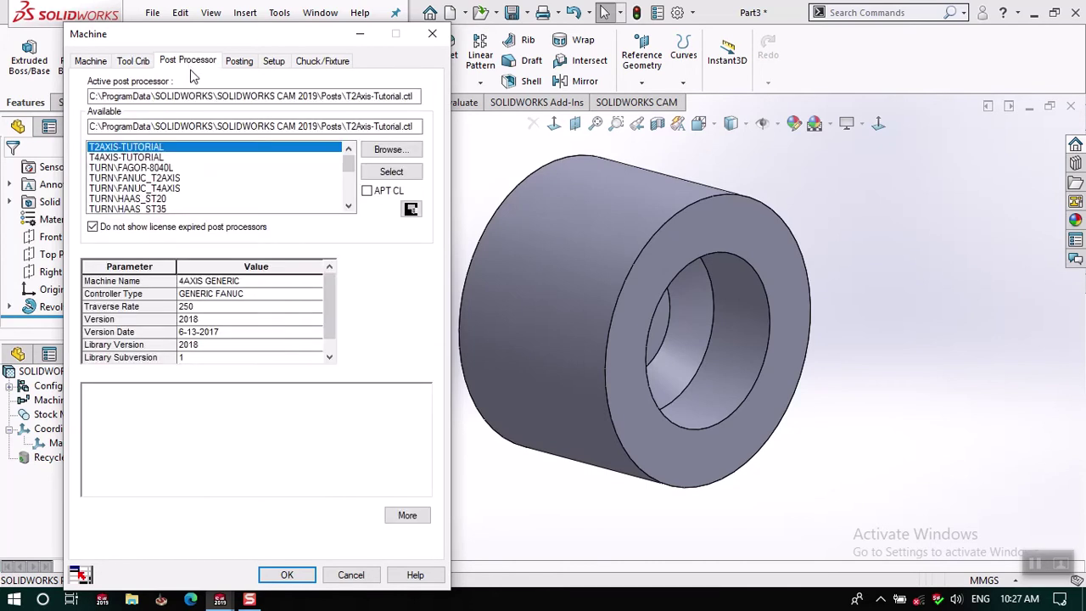
left_click(169, 179)
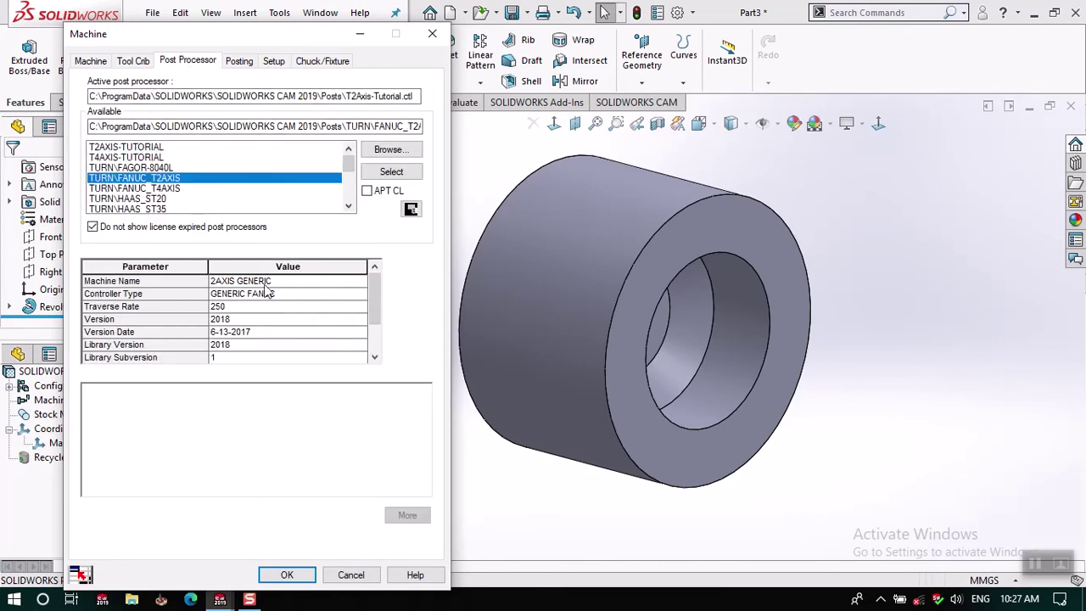
left_click(391, 171)
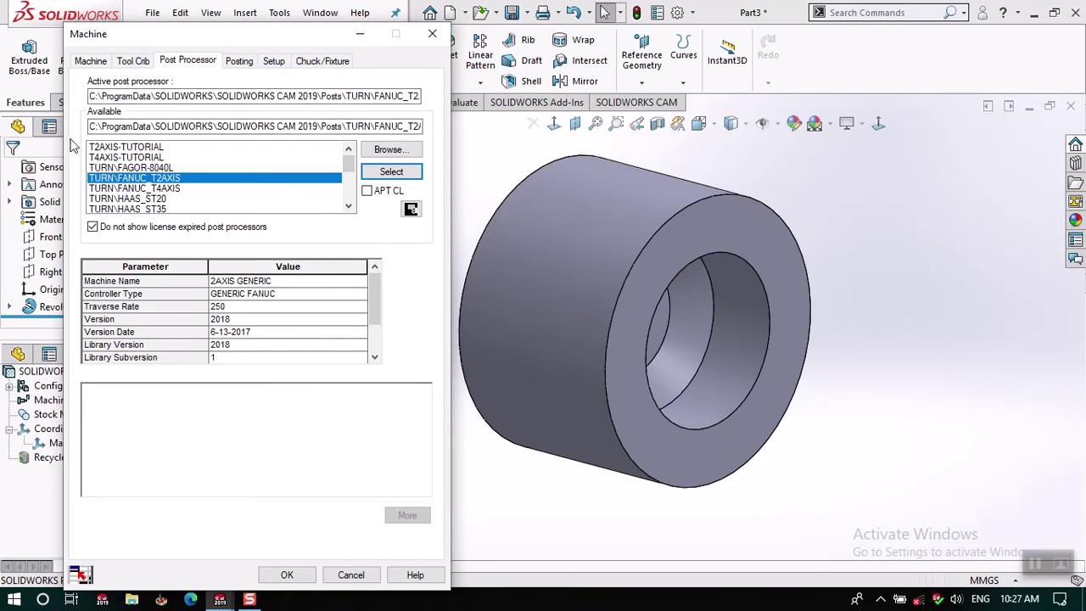
- Preview the SIEMENS-828D, PUMA-300 and HAAS_ST35 posts, then close the Machine dialog with OK
scroll(211, 199, "down", 2)
scroll(211, 201, "down", 2)
scroll(212, 201, "down", 2)
scroll(211, 201, "down", 1)
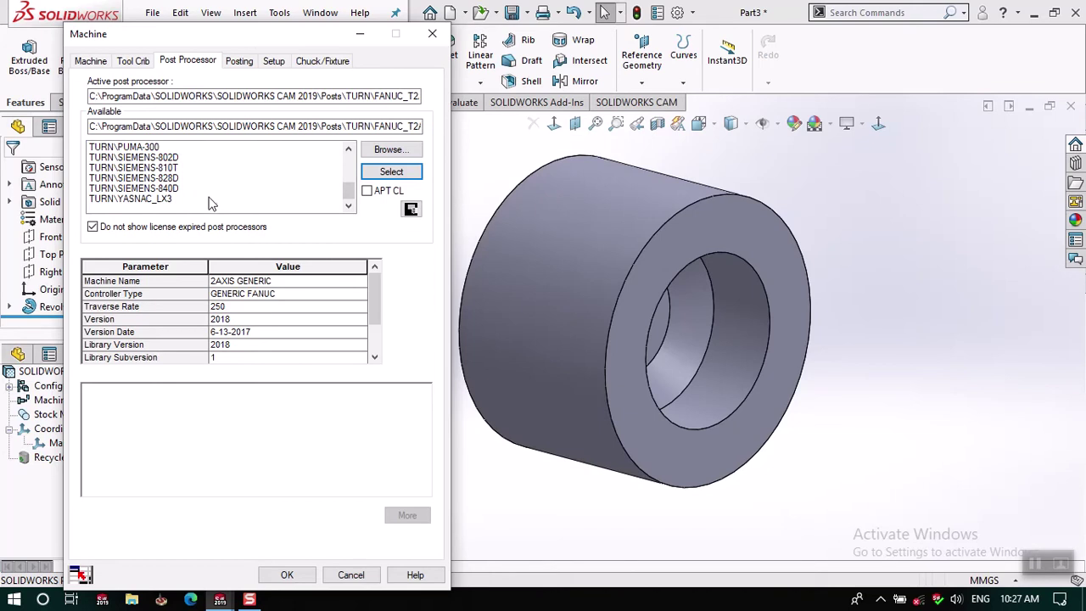
left_click(146, 180)
scroll(142, 188, "up", 1)
left_click(139, 179)
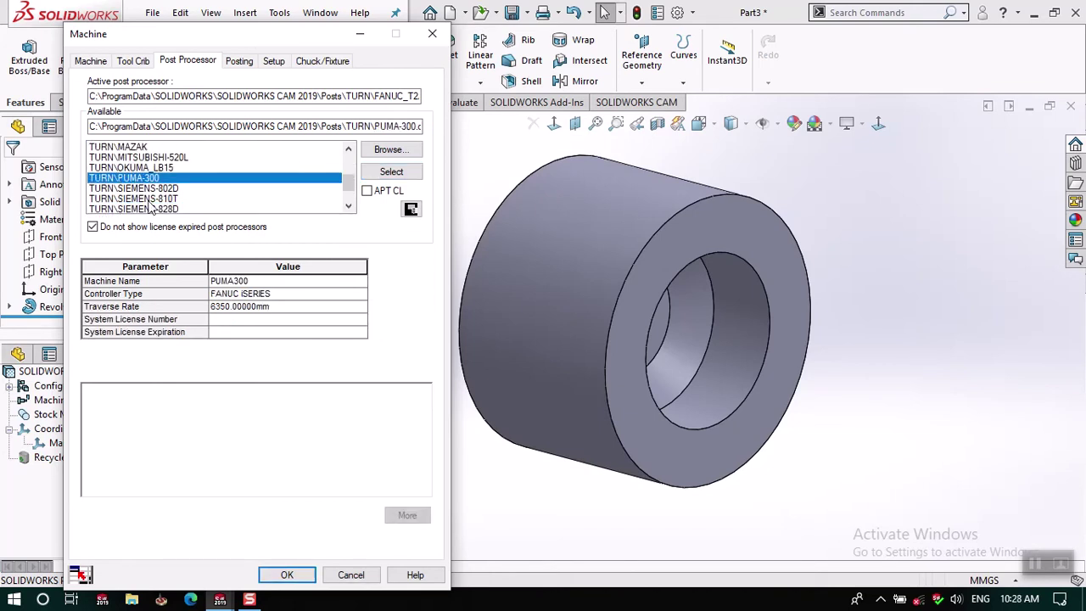
scroll(150, 210, "up", 2)
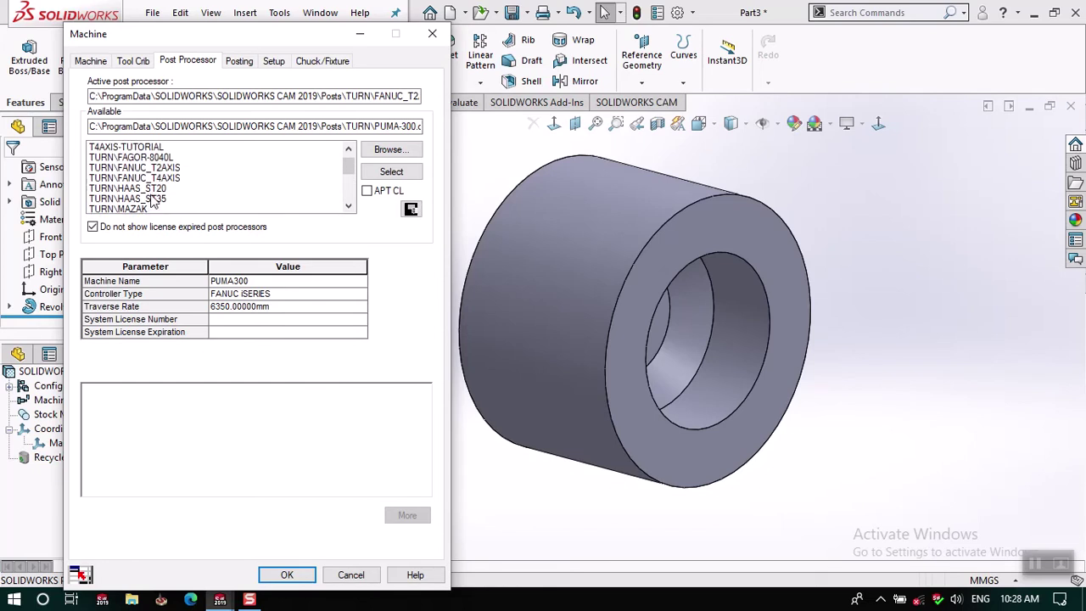
left_click(152, 199)
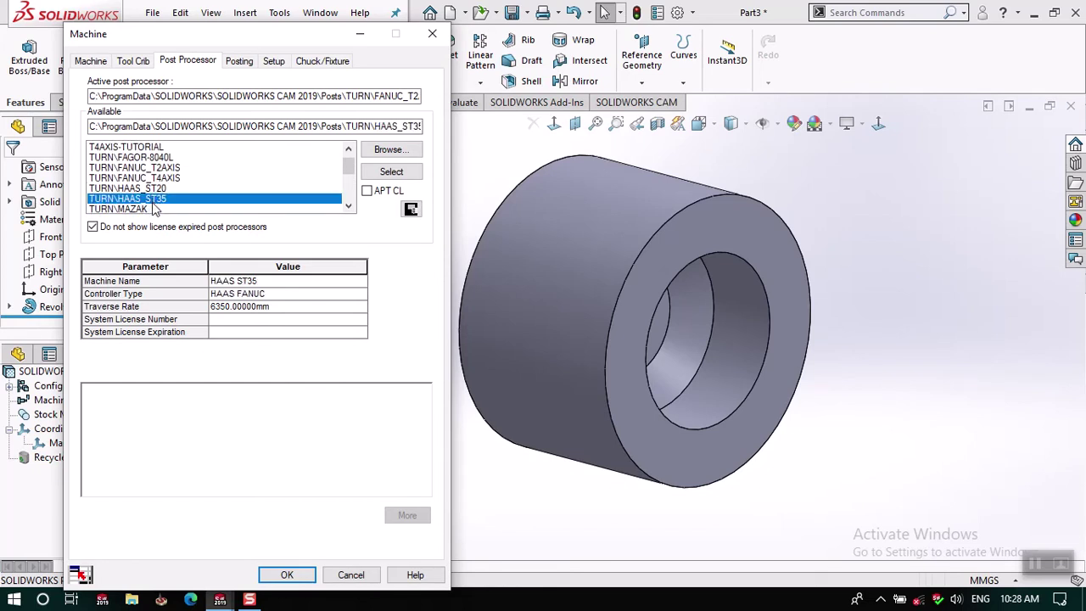
scroll(177, 192, "up", 1)
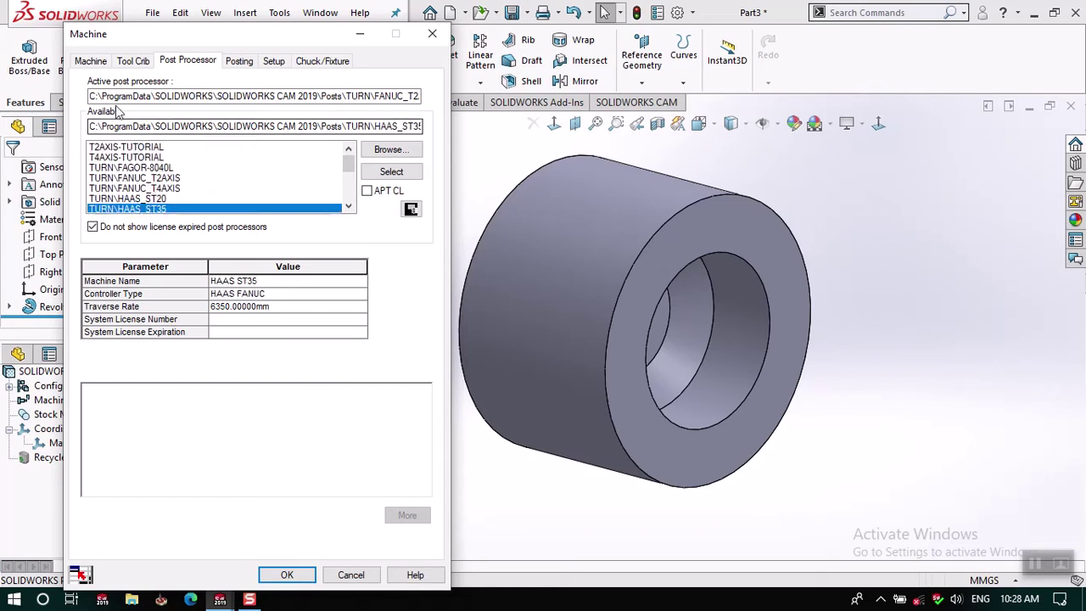
left_click(95, 63)
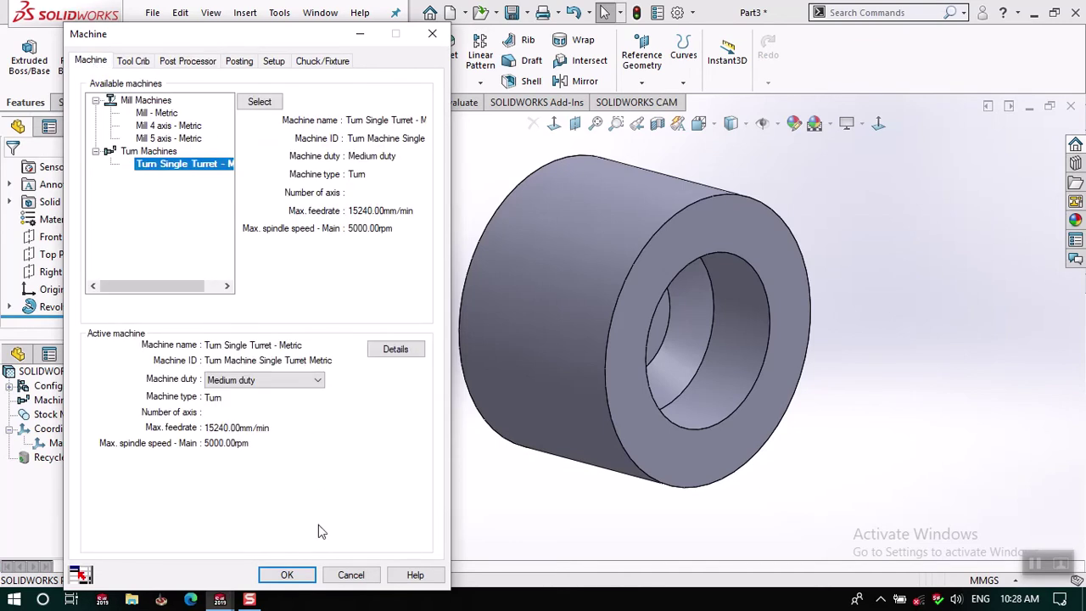
left_click(287, 575)
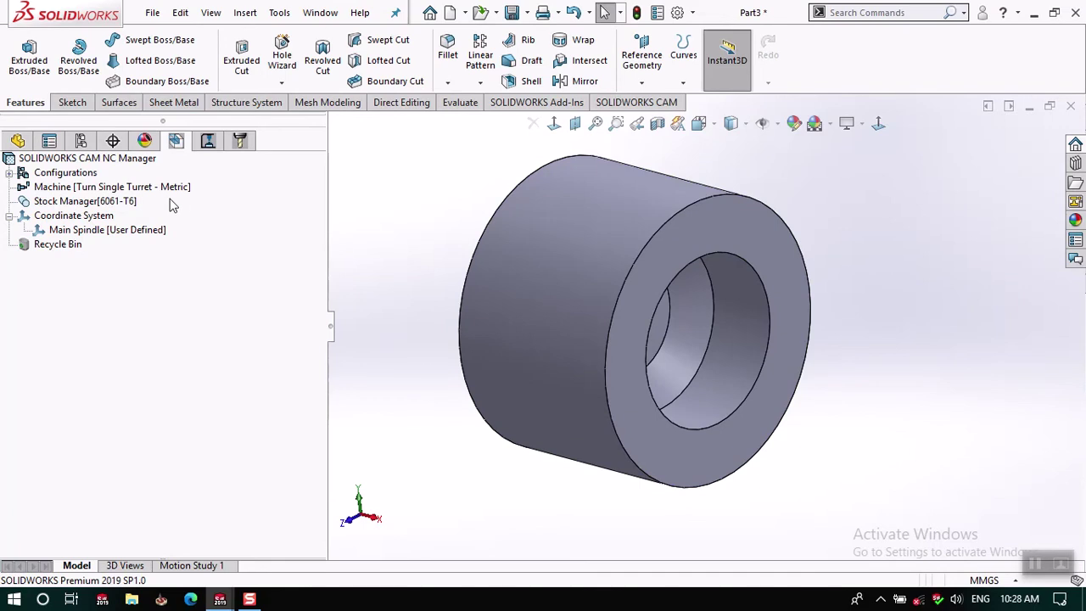
- Edit the Stock Manager definition, stepping the back-end value and raising the third value to 97.26 mm
left_click(142, 235)
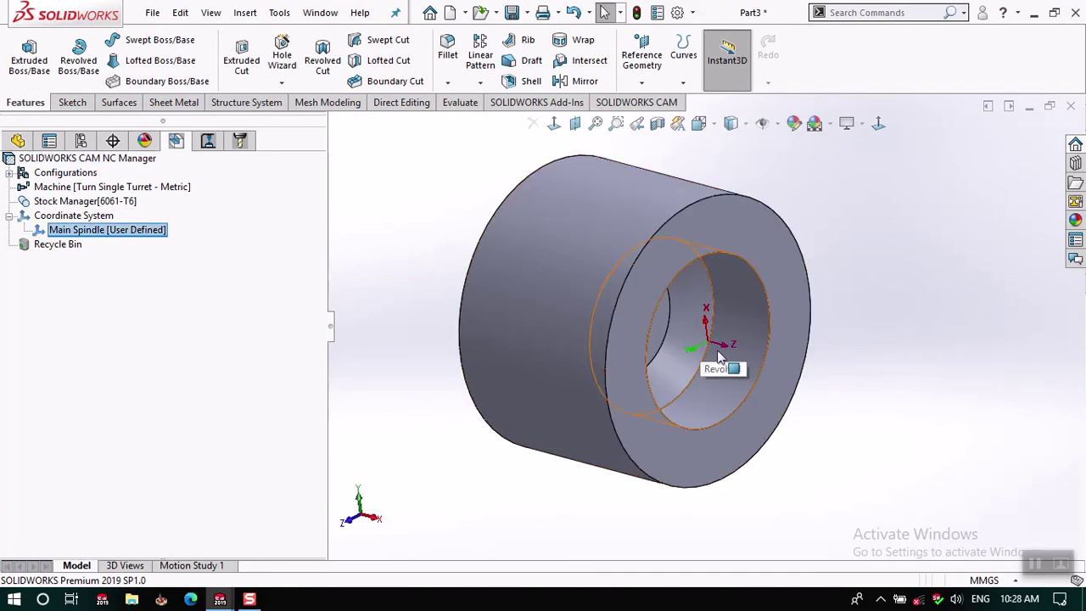
left_click(82, 205)
right_click(82, 205)
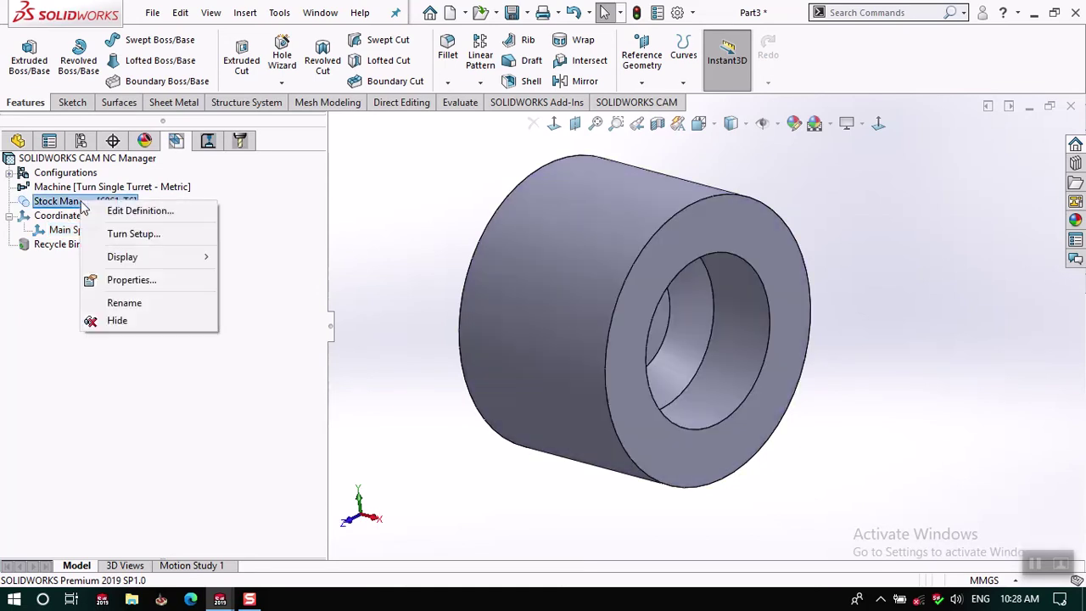
left_click(105, 210)
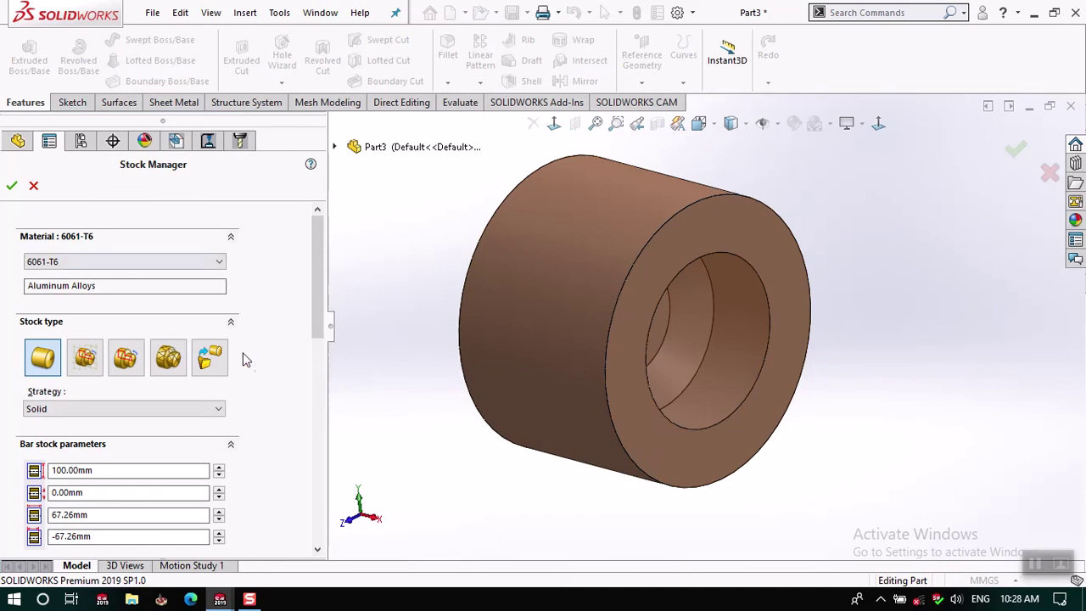
scroll(317, 299, "down", 2)
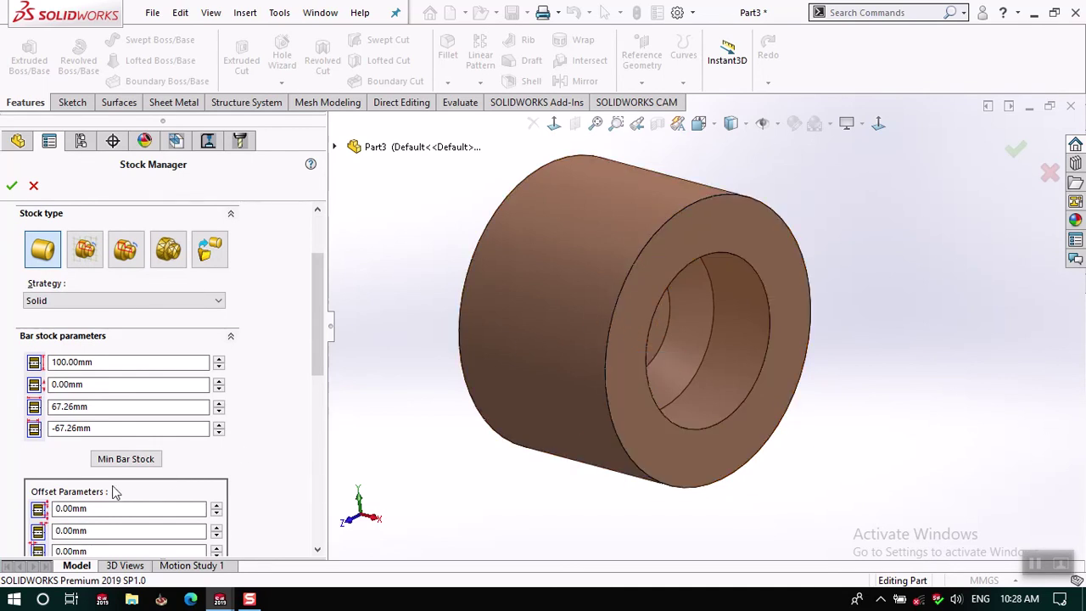
left_click(219, 427)
left_click(219, 428)
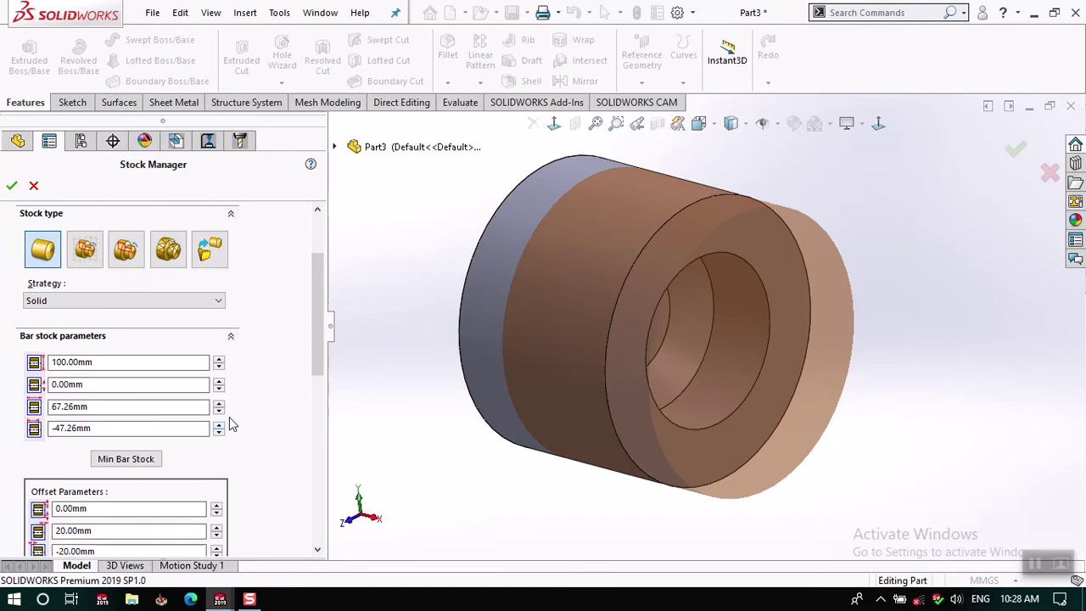
left_click(219, 404)
left_click(219, 404)
left_click(219, 405)
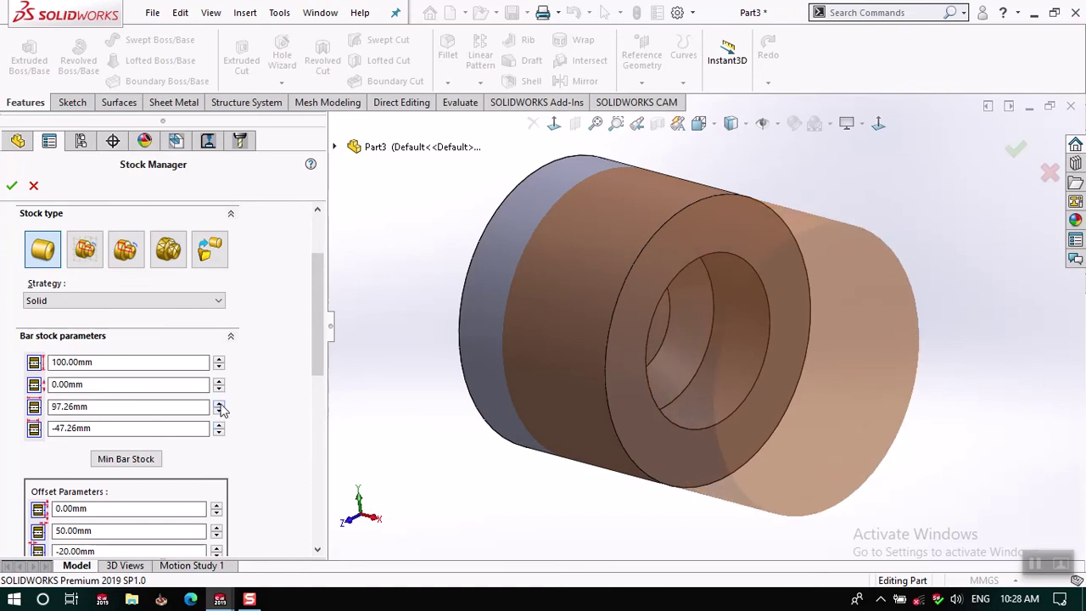
- Set the fourth bar stock value to -100 mm
left_click(219, 432)
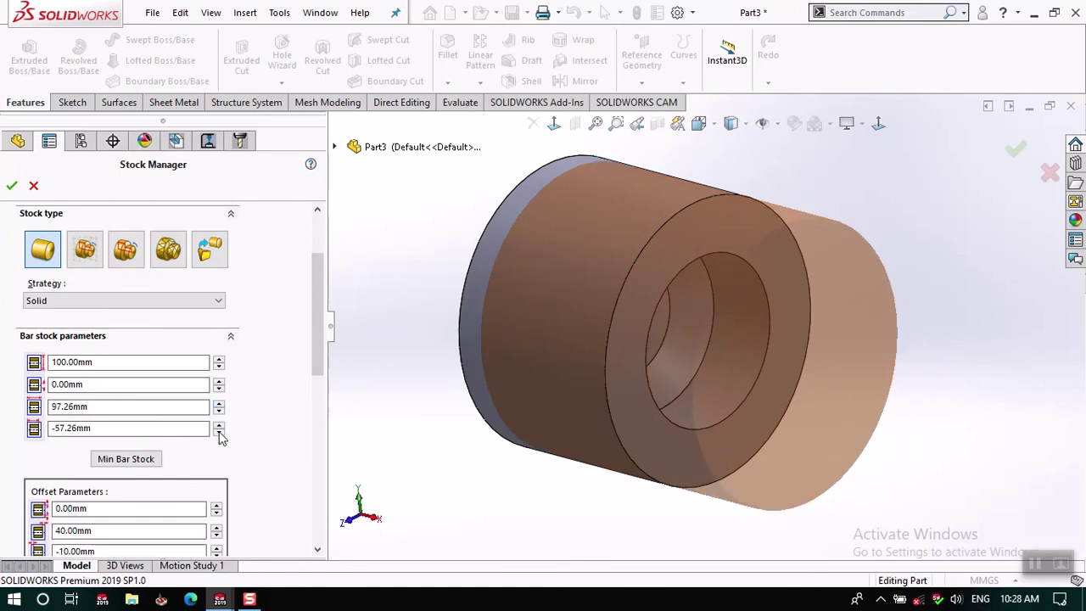
left_click(219, 432)
left_click(219, 432)
left_click(219, 432)
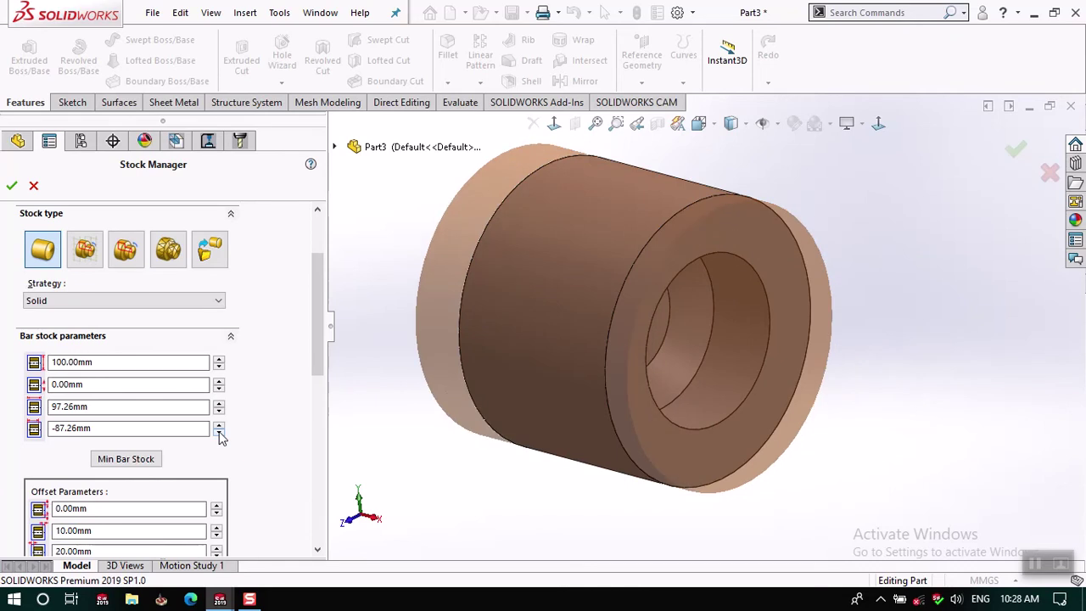
left_click(219, 432)
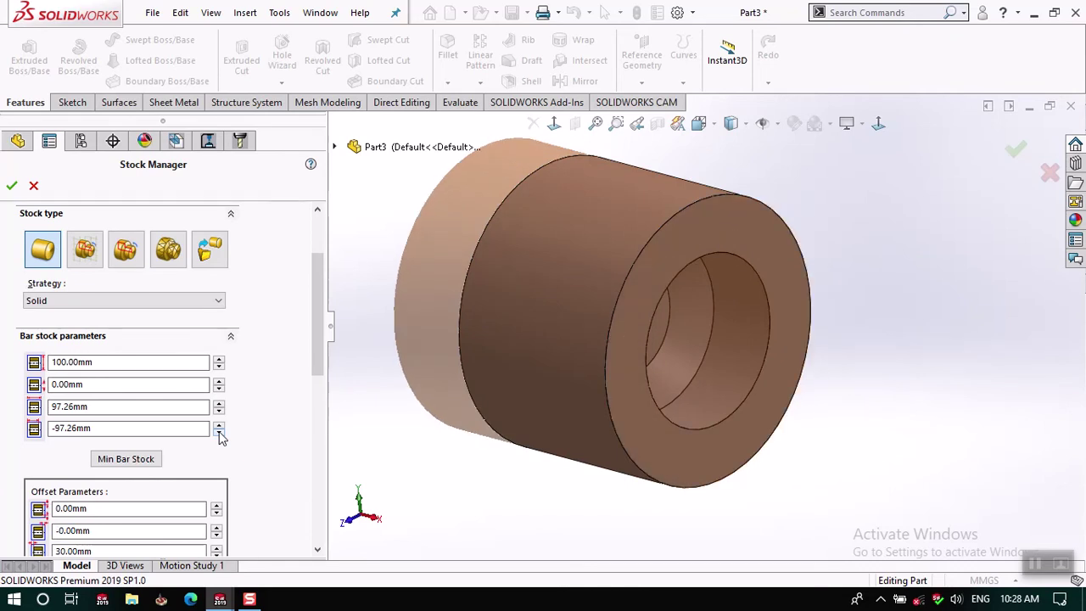
double_click(193, 432)
key("BackSpace")
key("BackSpace")
key("BackSpace")
type("100")
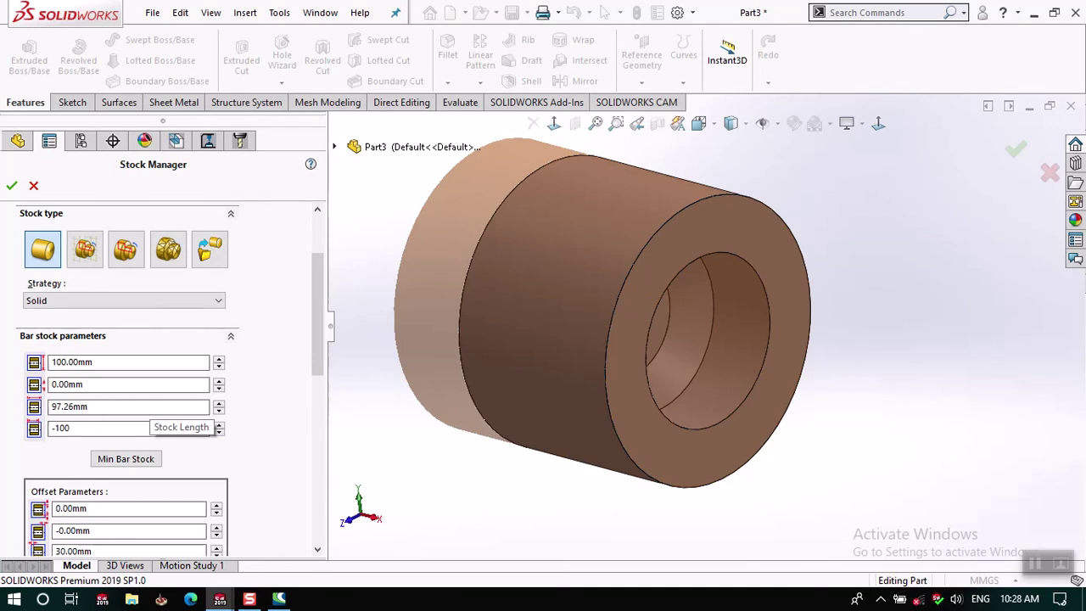
key("Return")
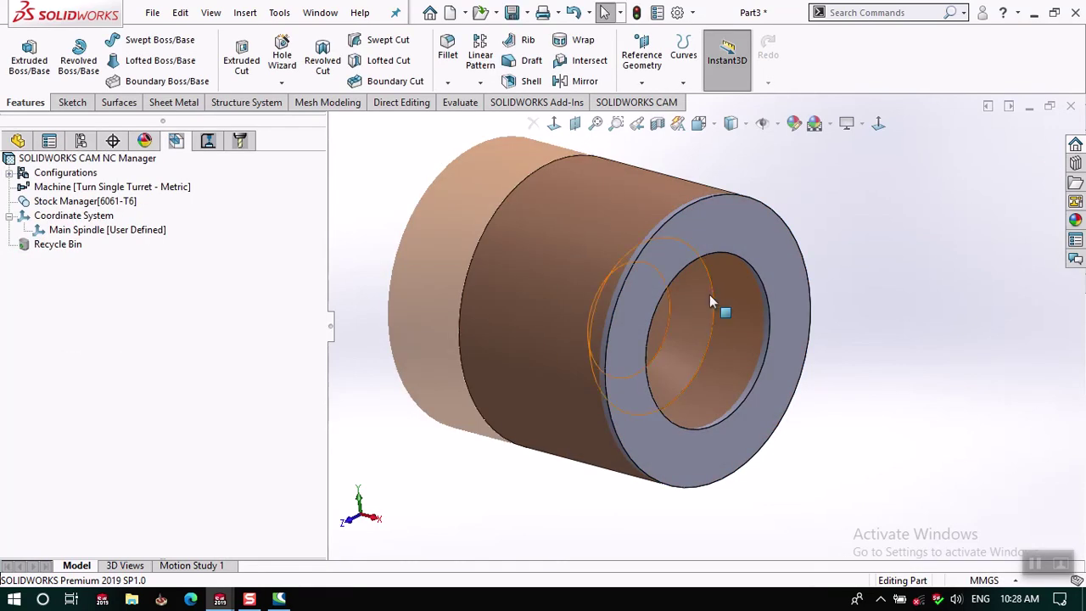
- Reopen the stock definition and change the 97.26 mm value to 110 mm
right_click(115, 202)
left_click(161, 214)
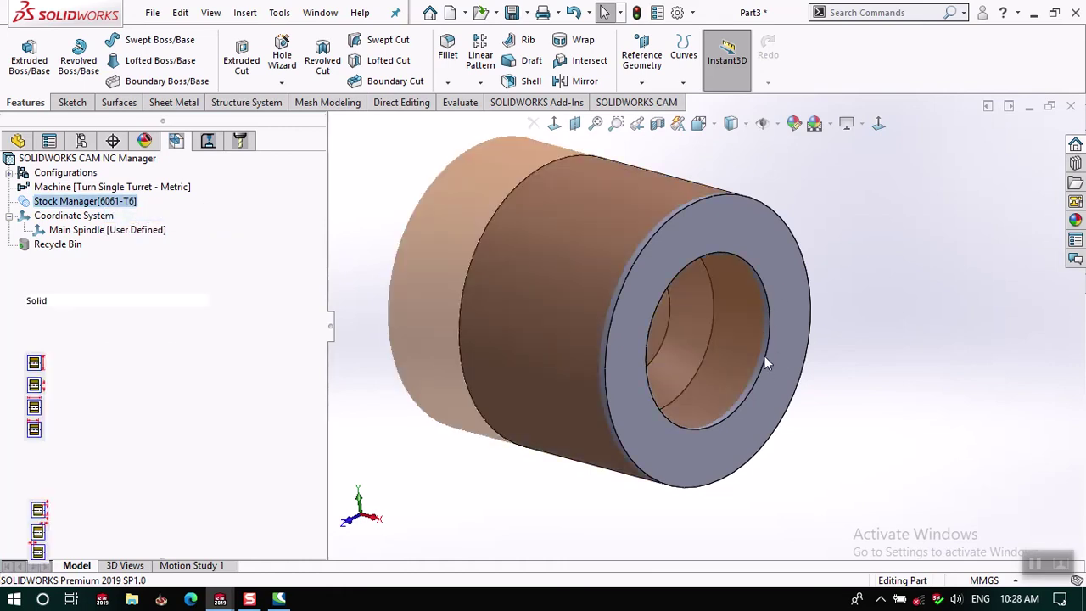
left_click_drag(315, 316, 320, 366)
double_click(155, 398)
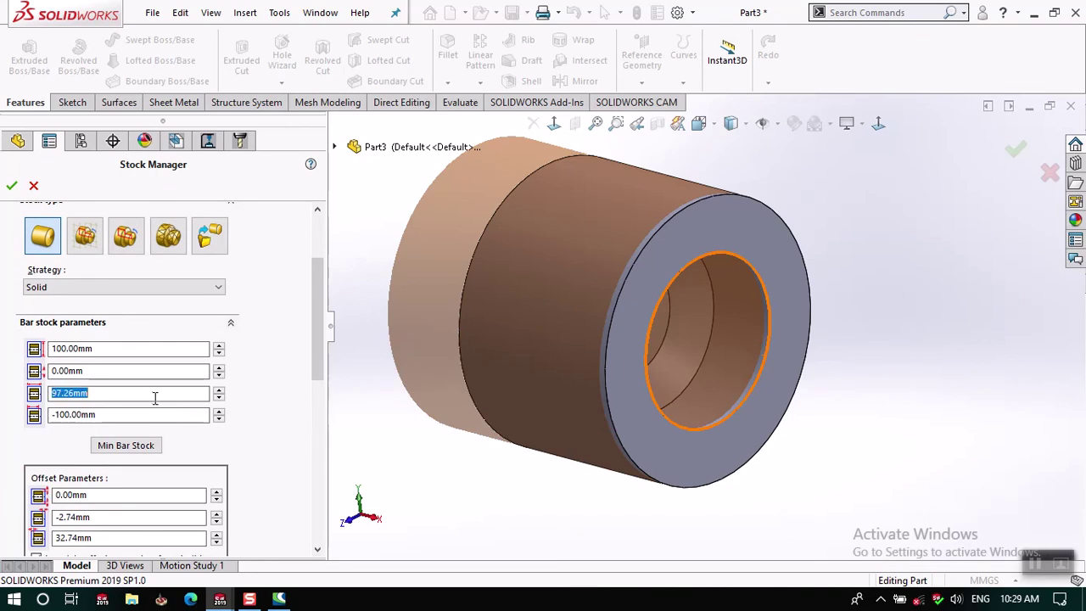
type("10")
key("BackSpace")
key("BackSpace")
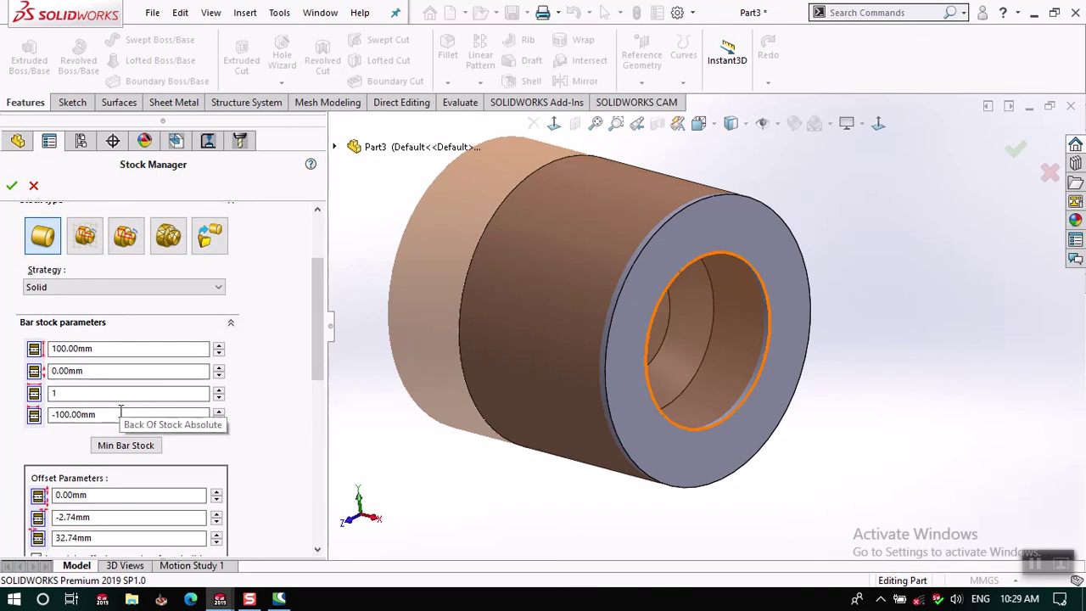
type("0")
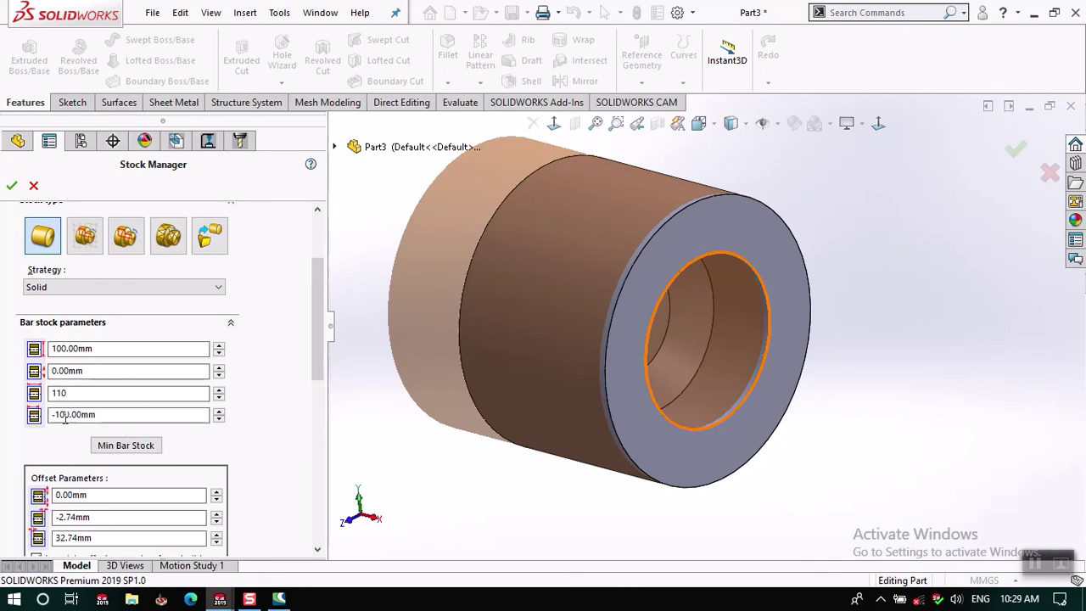
left_click(143, 415)
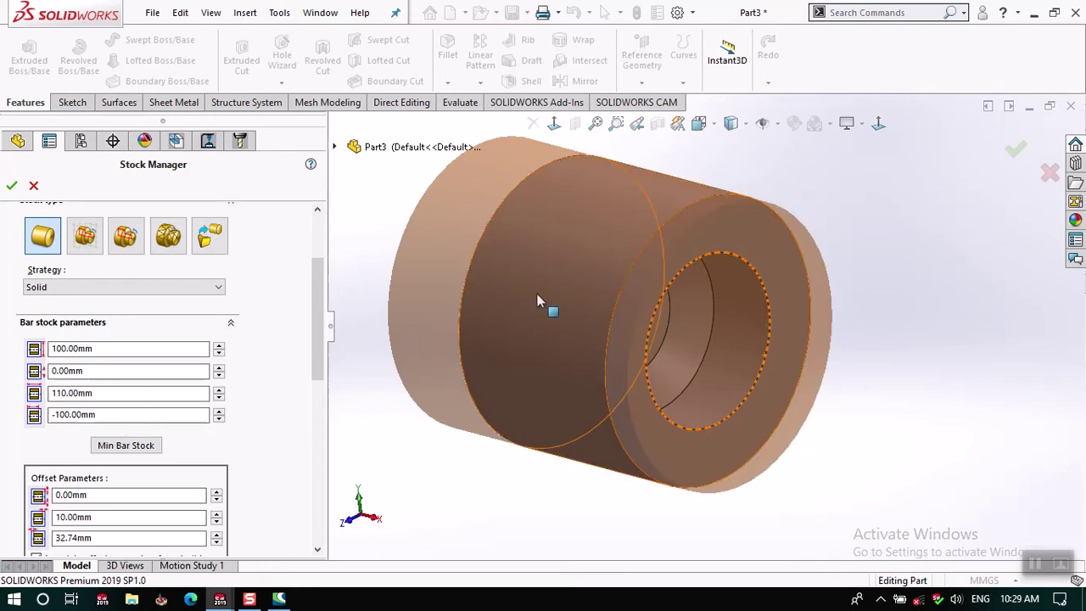
- Inspect the enlarged bar stock around the bushing and accept the stock changes
middle_click_drag(669, 240, 767, 228)
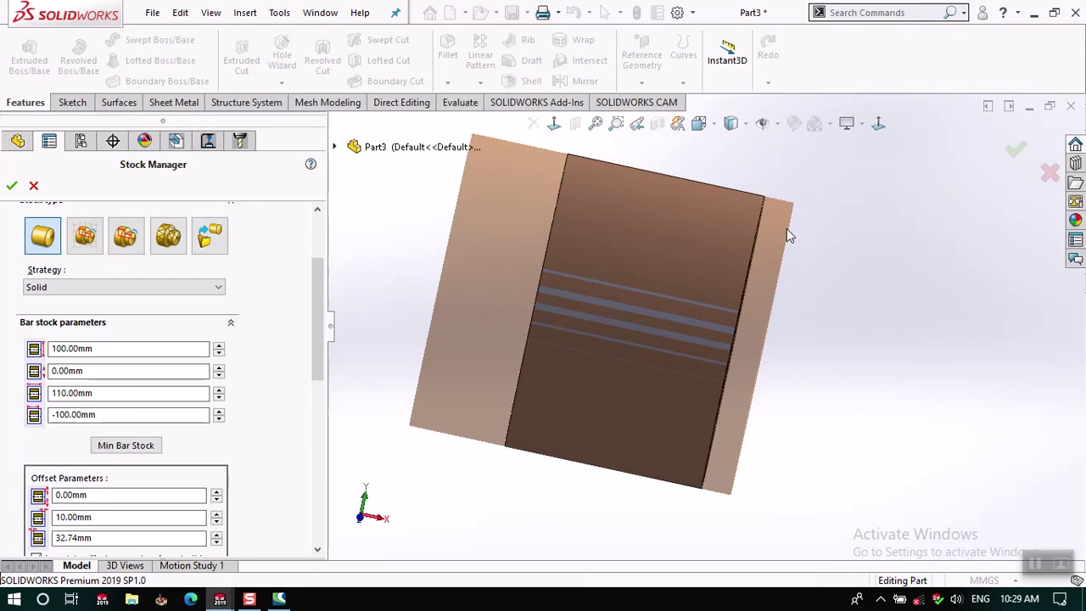
mouse_move(846, 270)
middle_mouse_down()
mouse_move(737, 284)
mouse_move(772, 275)
middle_mouse_up()
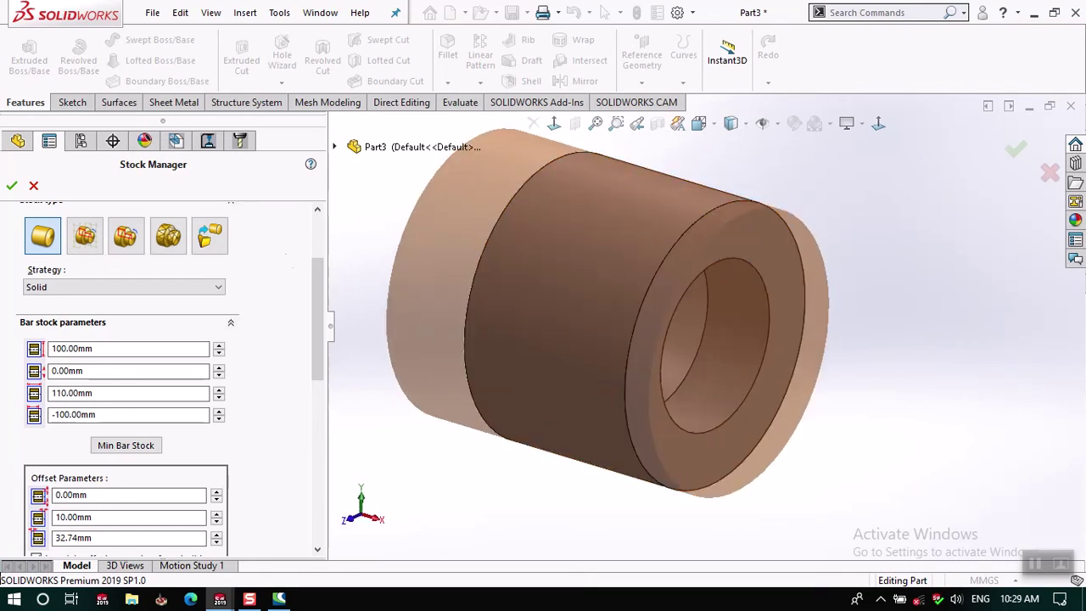
left_click(11, 186)
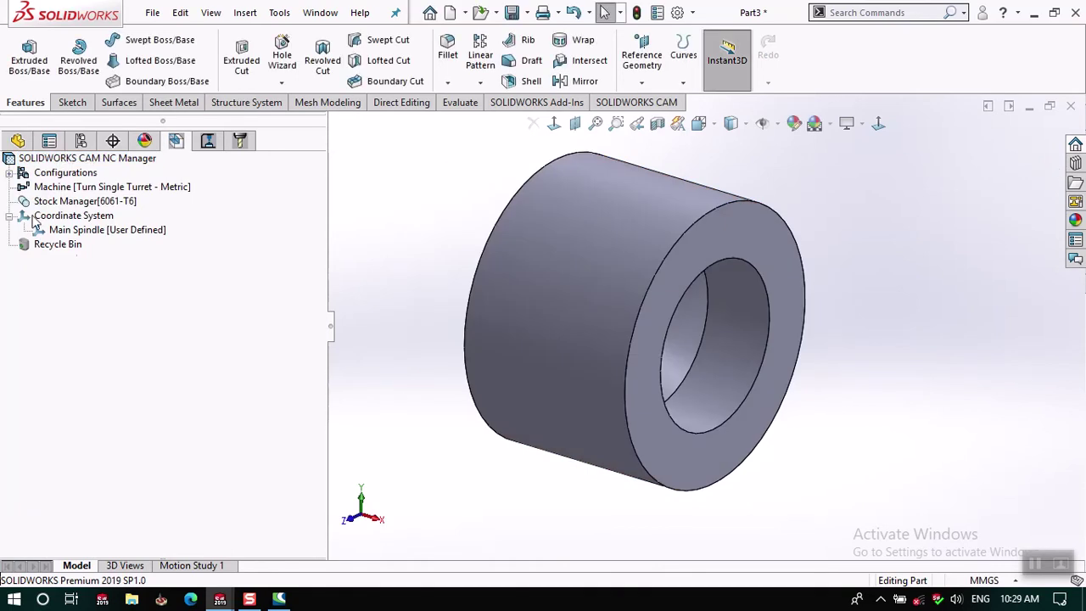
- Show the stock body and Main Spindle coordinate system on the part
left_click(113, 208)
left_click(116, 230)
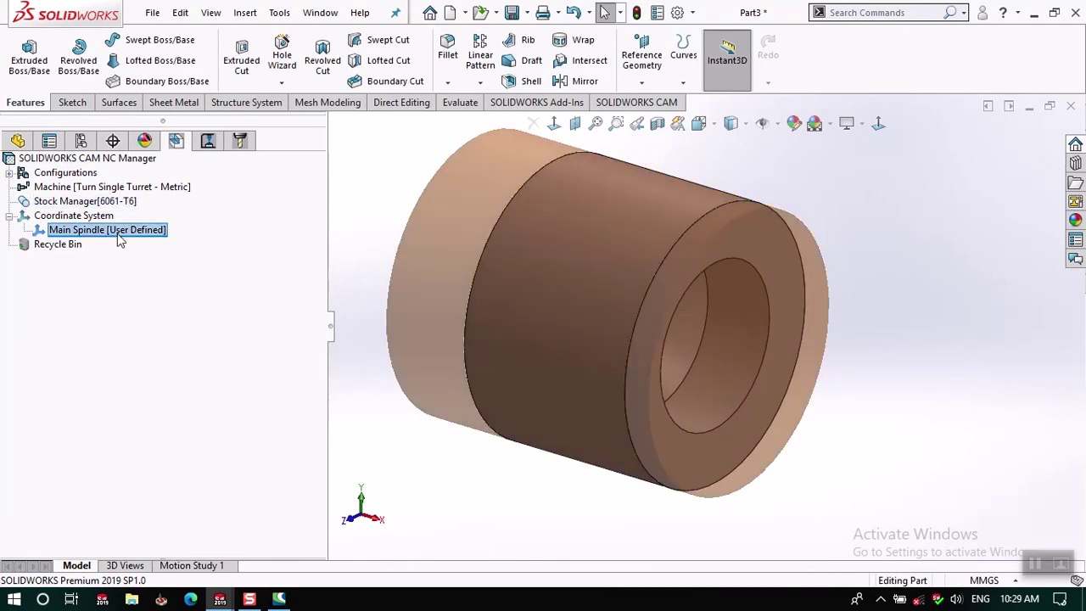
left_click(9, 216)
right_click(84, 218)
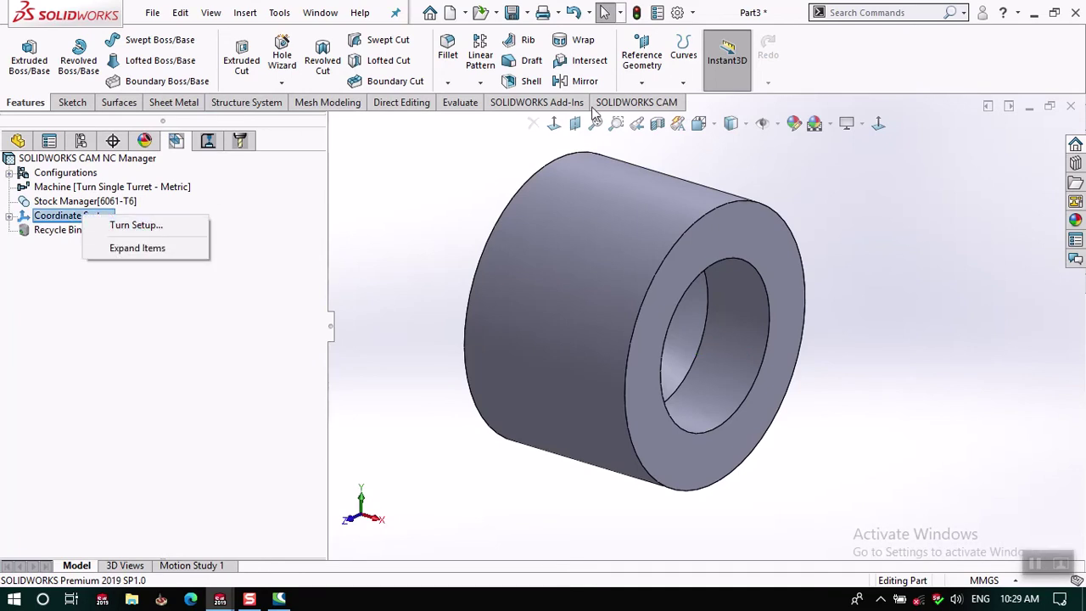
- Add Turn Setup1 with the default X 1, Y 0, Z 0 setup direction
left_click(645, 103)
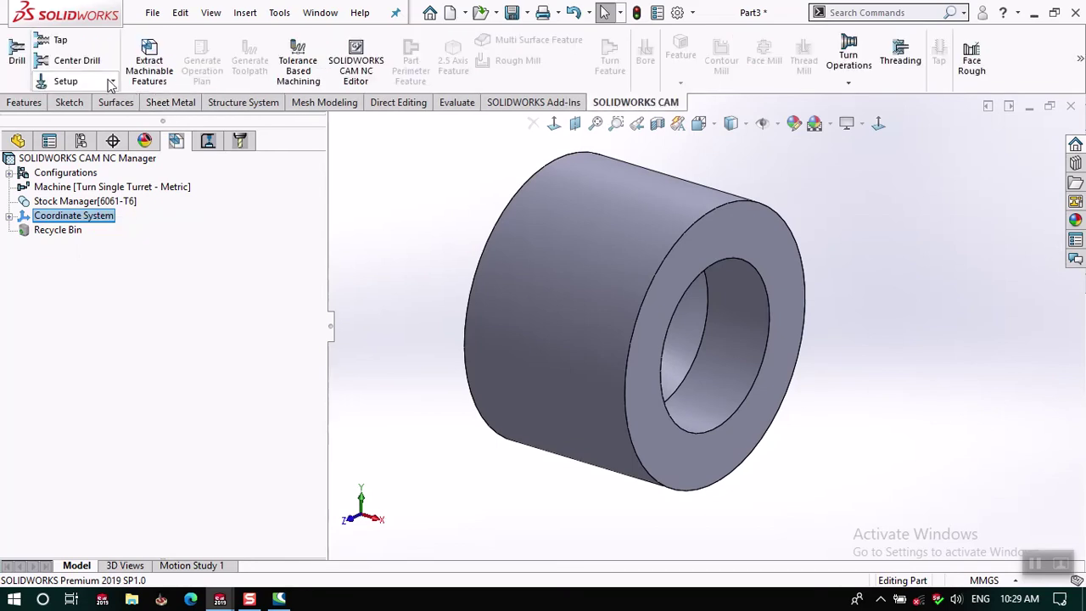
left_click(112, 81)
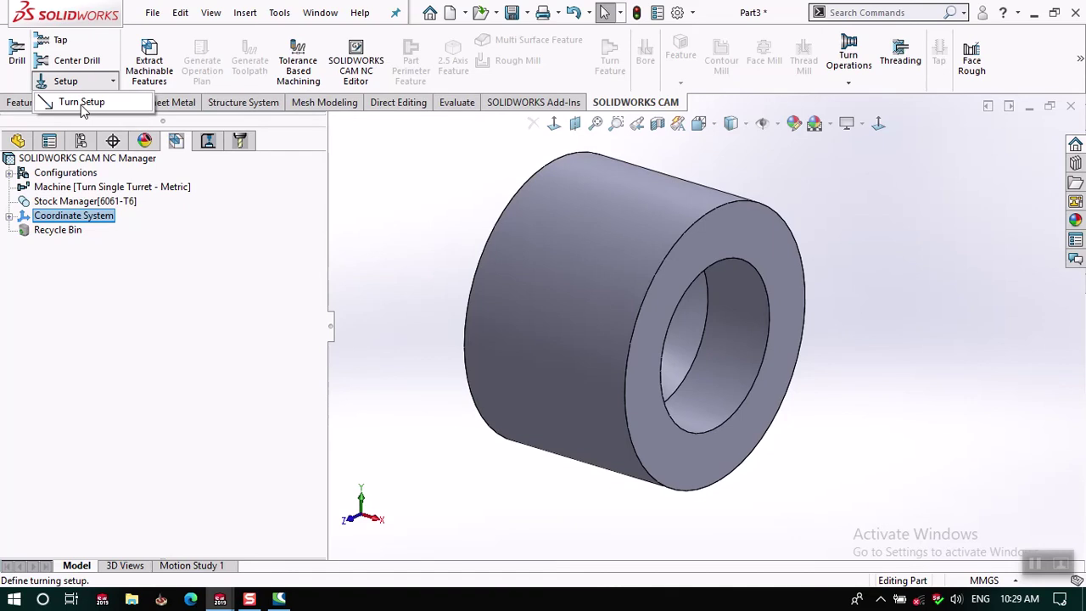
left_click(82, 103)
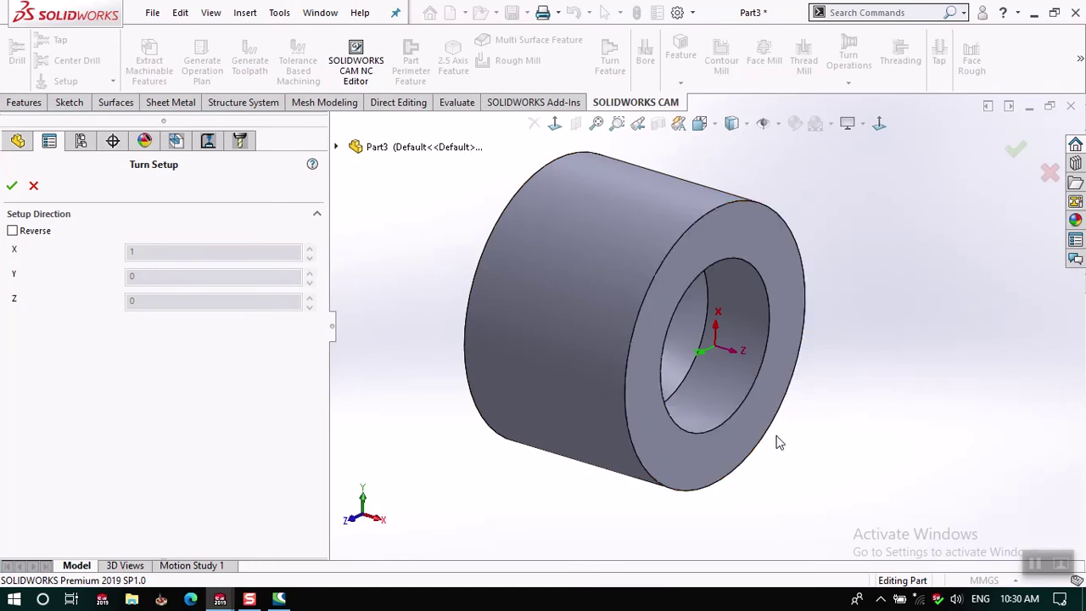
left_click(11, 188)
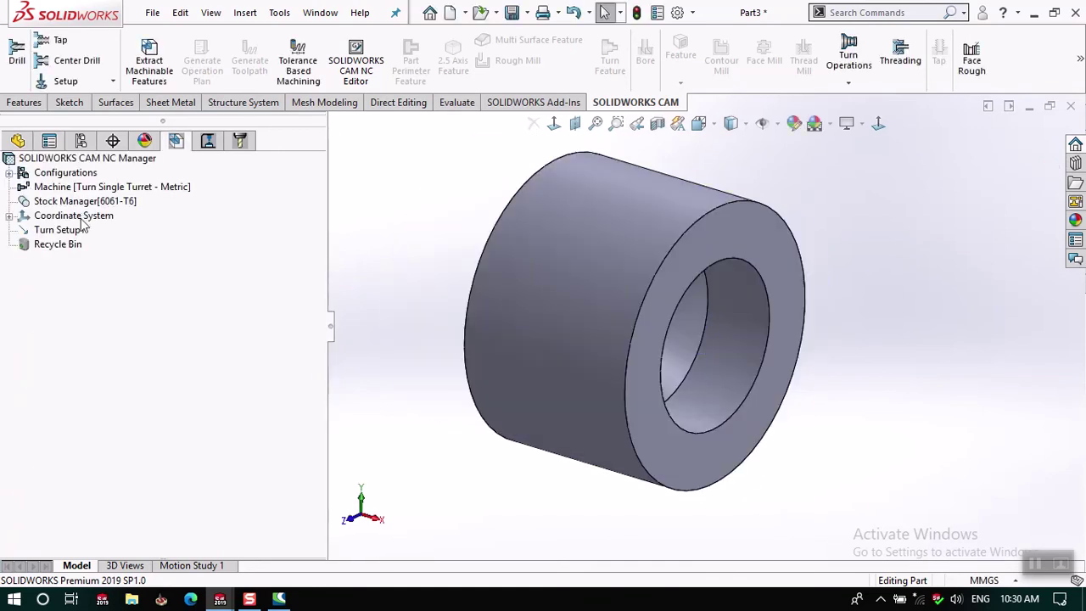
left_click(75, 234)
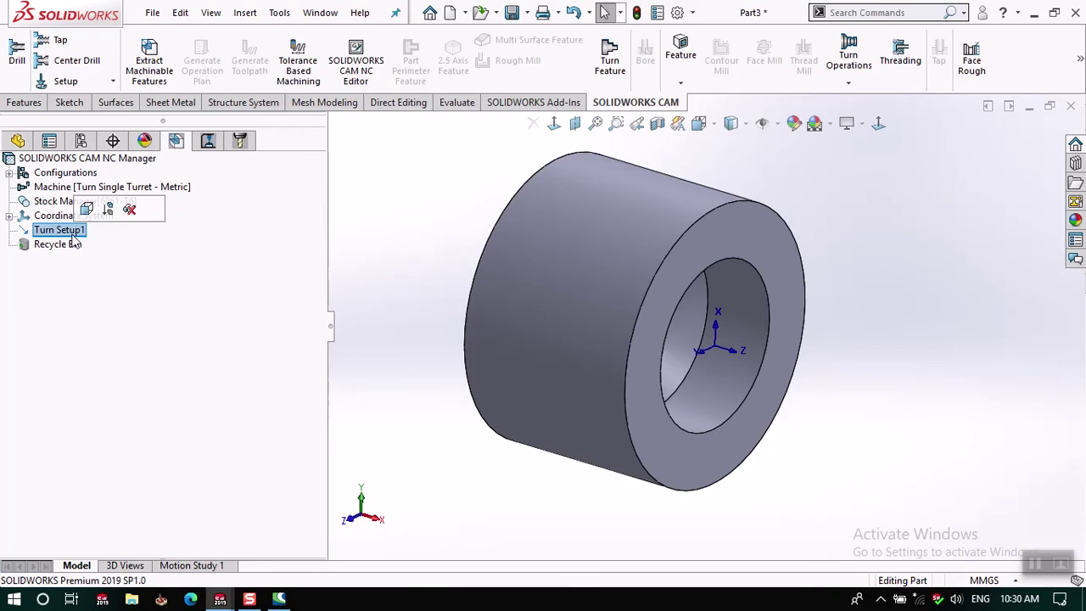
- Extract machinable features, creating Face, OD, ID drill and CutOff features
left_click(148, 66)
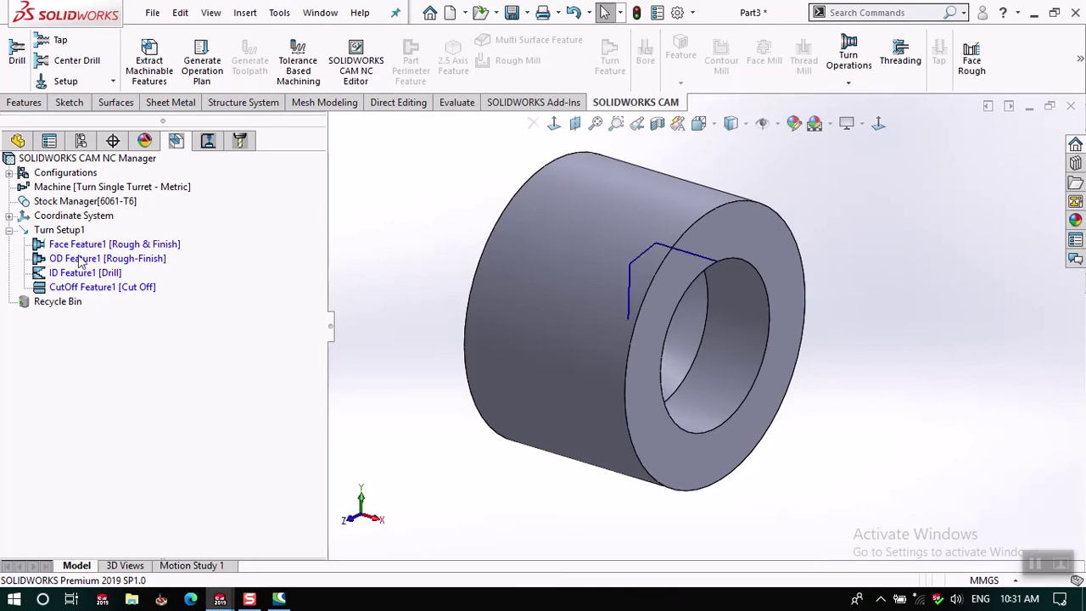
left_click(94, 206)
right_click(95, 214)
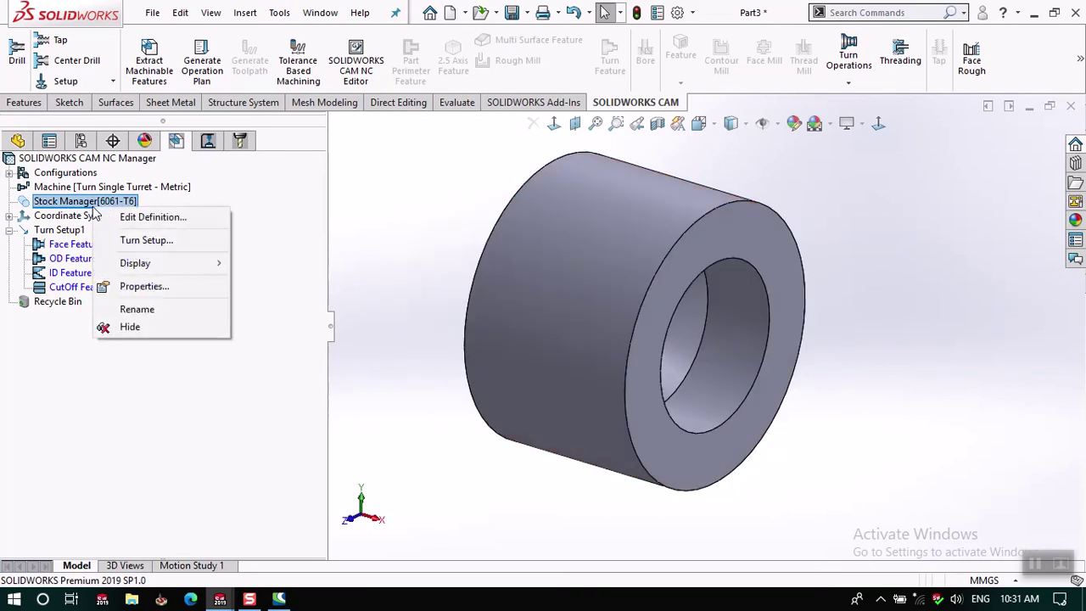
left_click(140, 215)
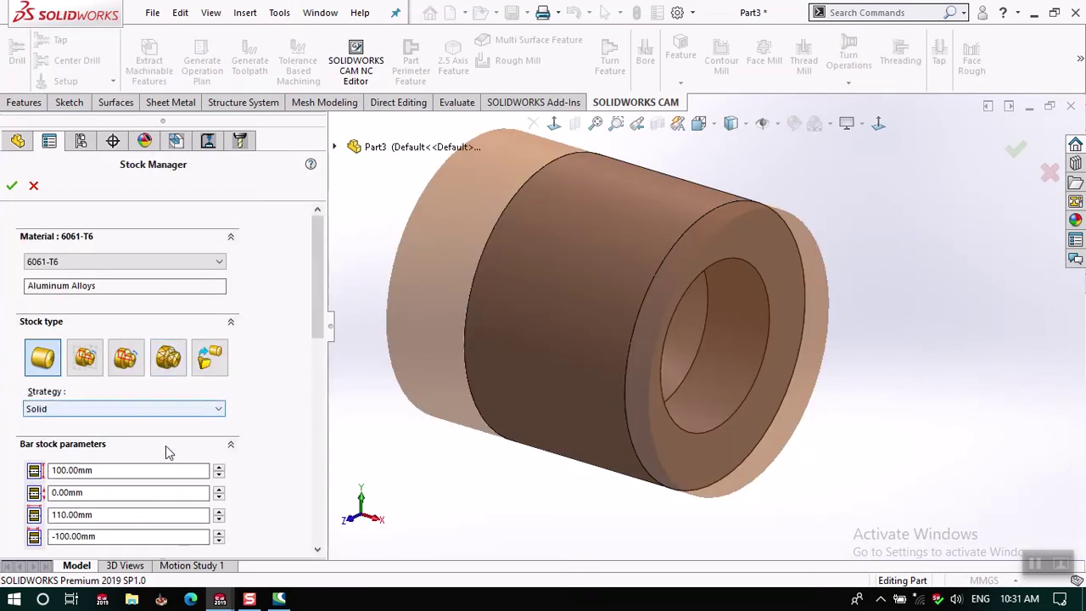
double_click(166, 472)
type("102")
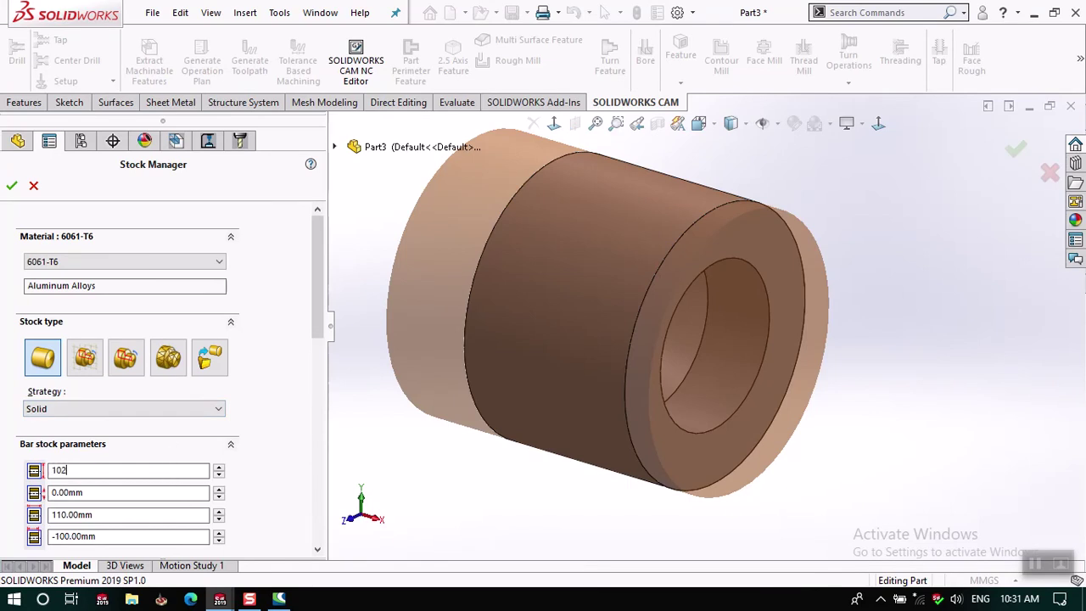
key("Return")
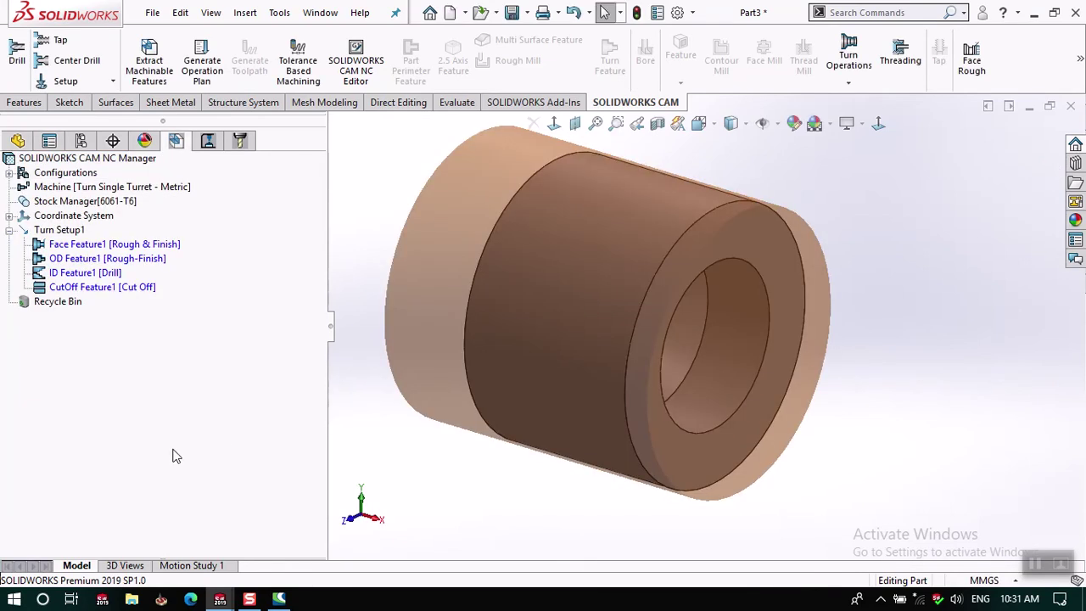
scroll(738, 221, "down", 5)
scroll(797, 211, "up", 3)
scroll(843, 210, "up", 2)
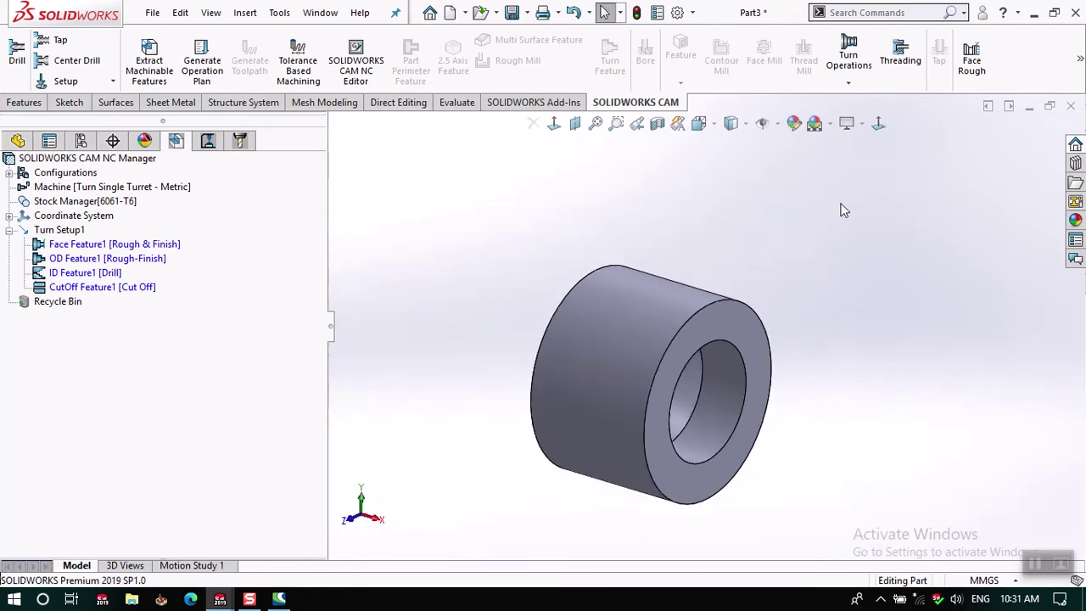
left_click(59, 230)
- Generate Turn Setup1's operation plan, adding seven operations from Face Rough1 through Drill1 to Cut Off1
right_click(59, 235)
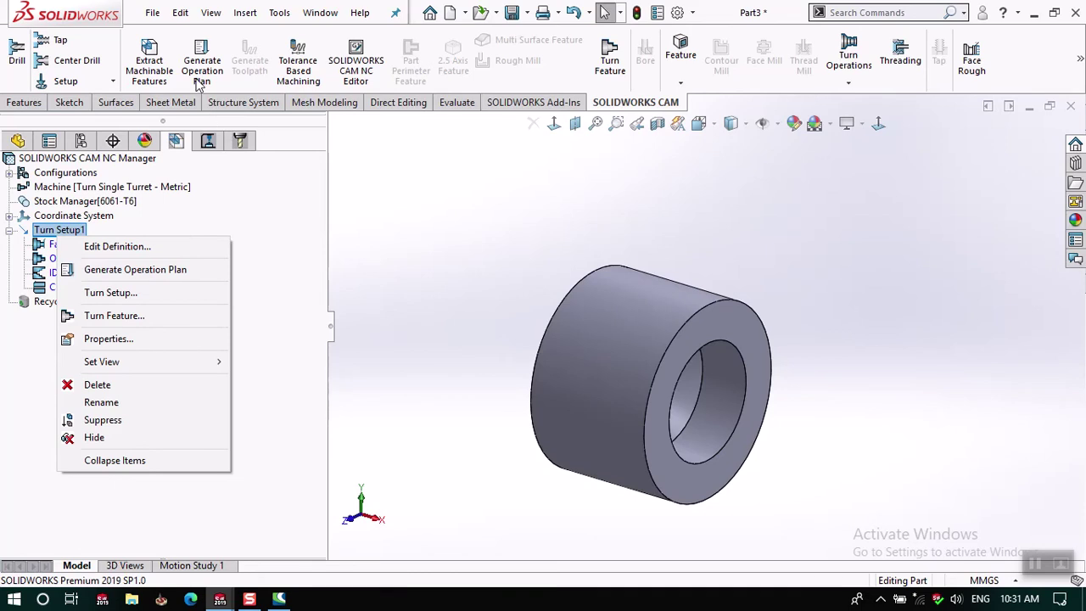
left_click(134, 269)
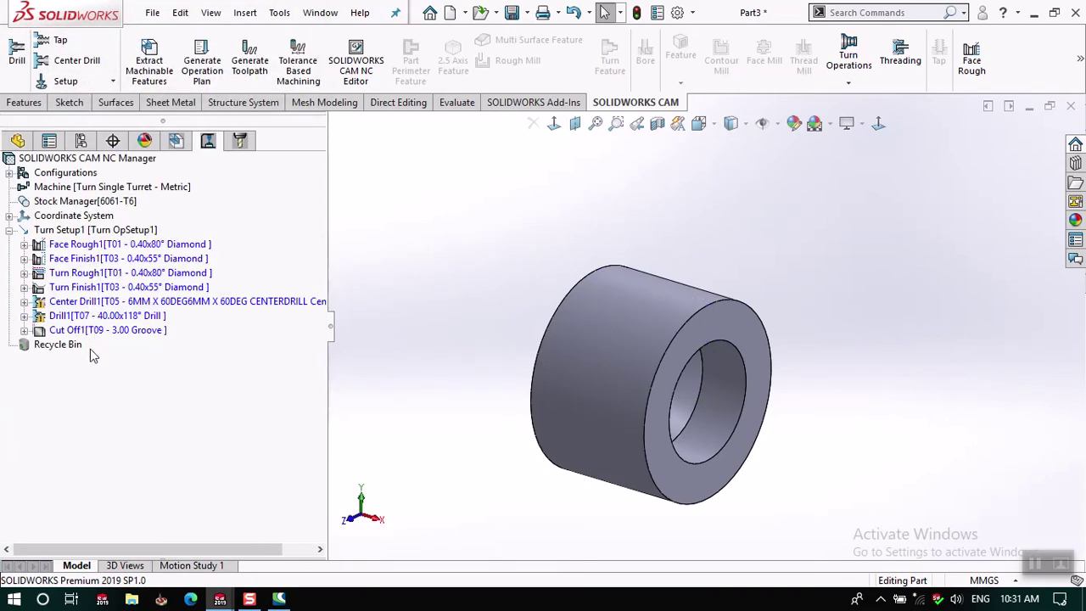
left_click(84, 232)
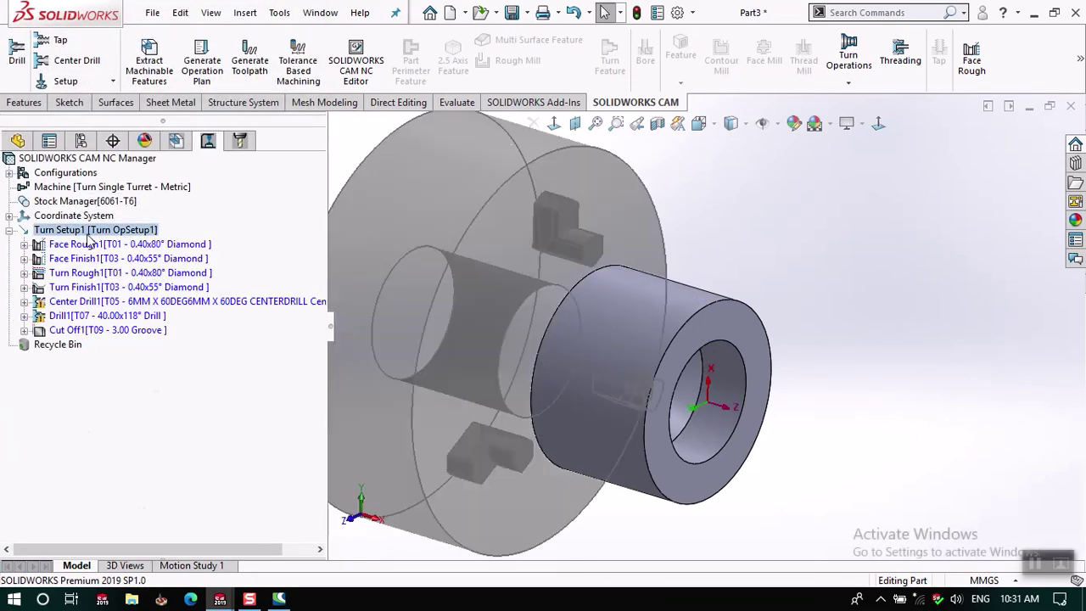
right_click(84, 239)
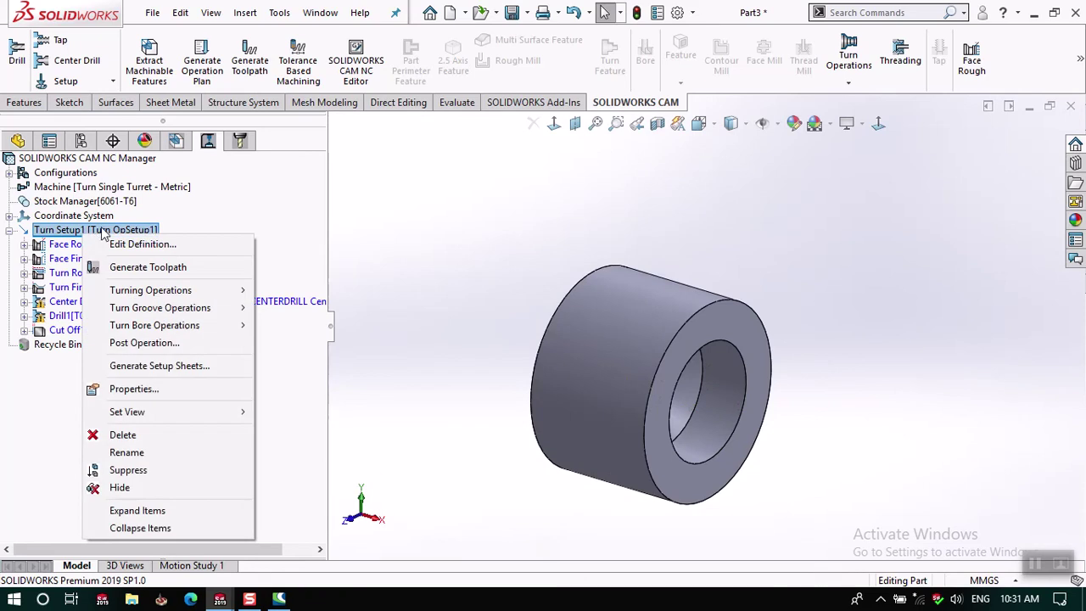
- Generate toolpaths for all Turn Setup1 operations and check the part in isometric view
left_click(133, 268)
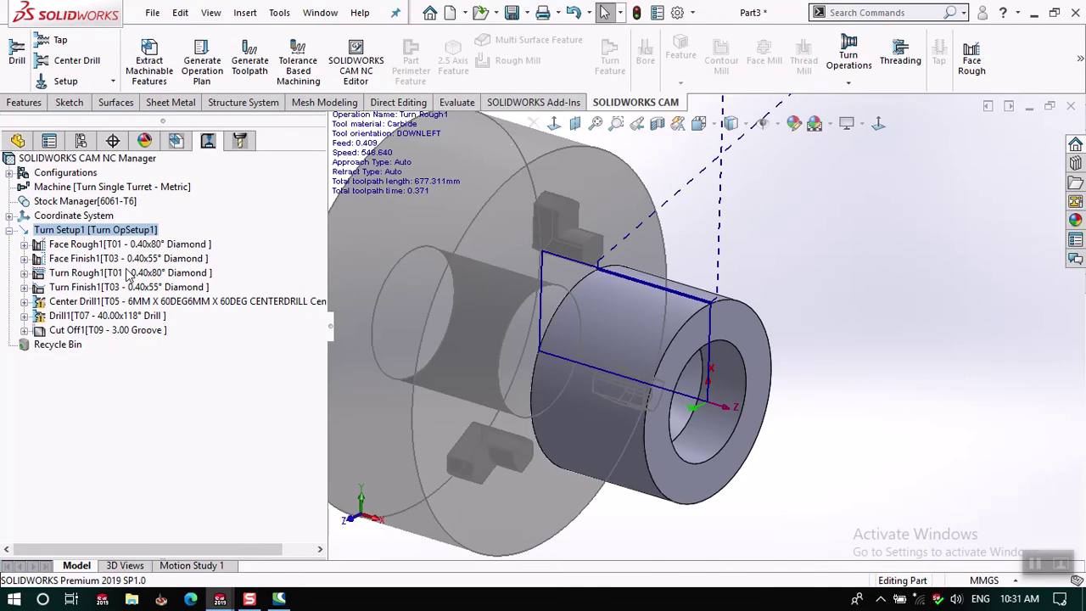
middle_click_drag(650, 266, 509, 280)
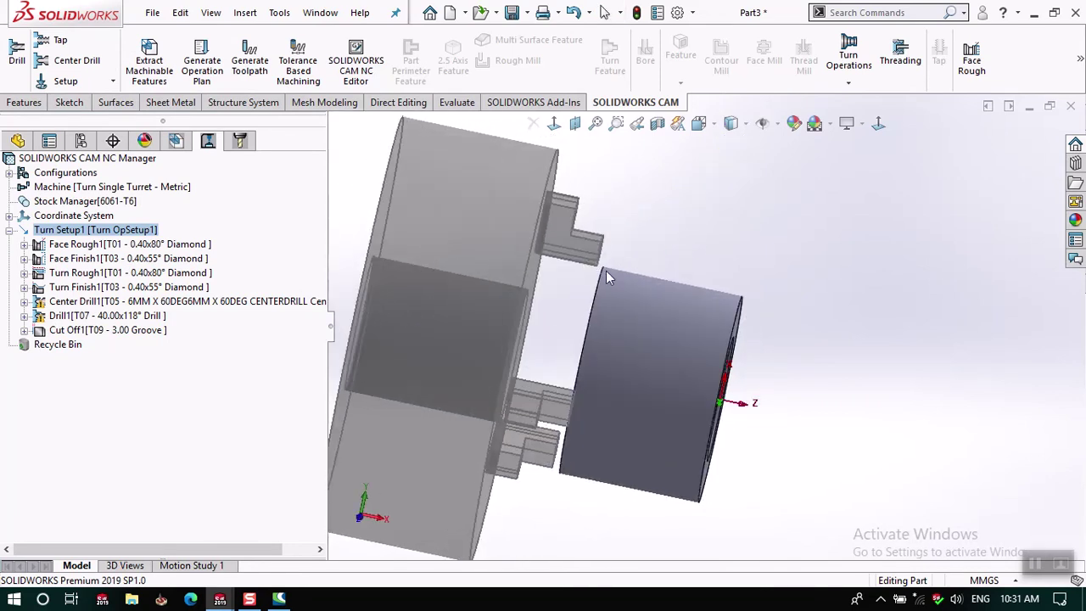
mouse_move(84, 245)
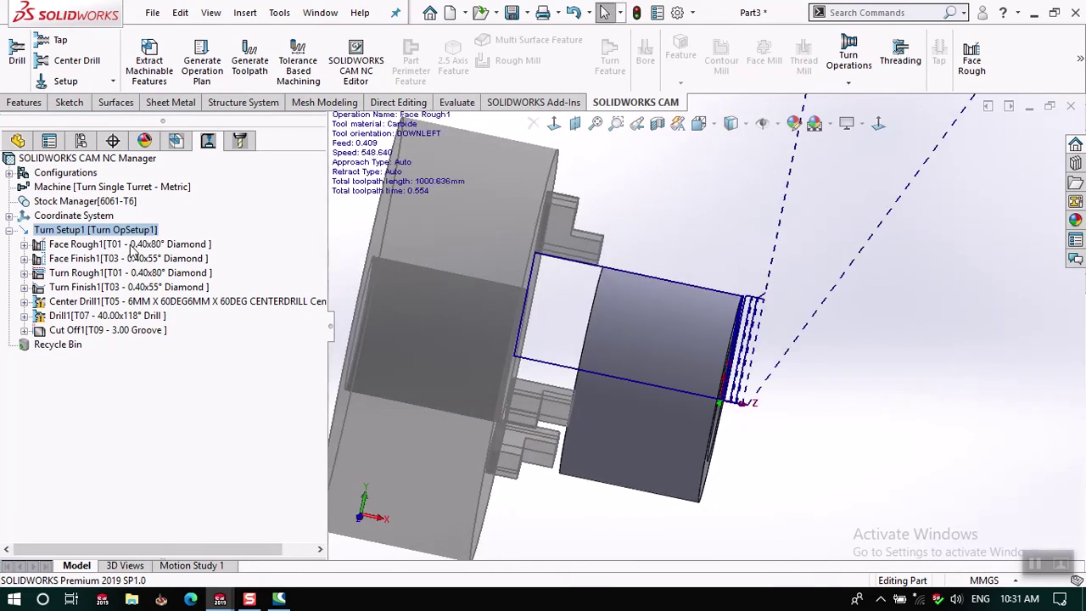
key("ctrl+7")
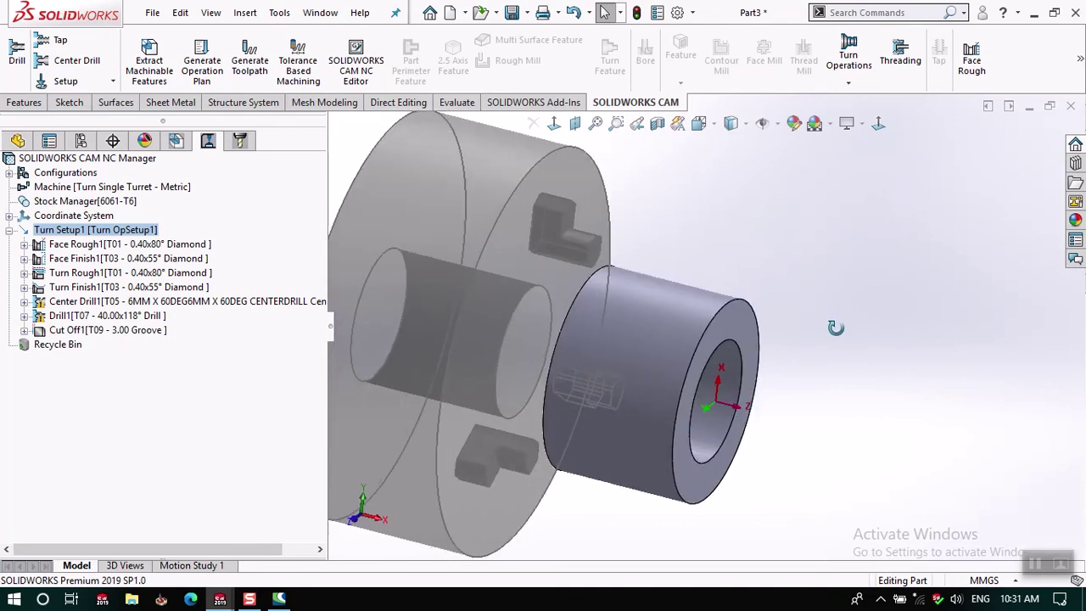
left_click(98, 203)
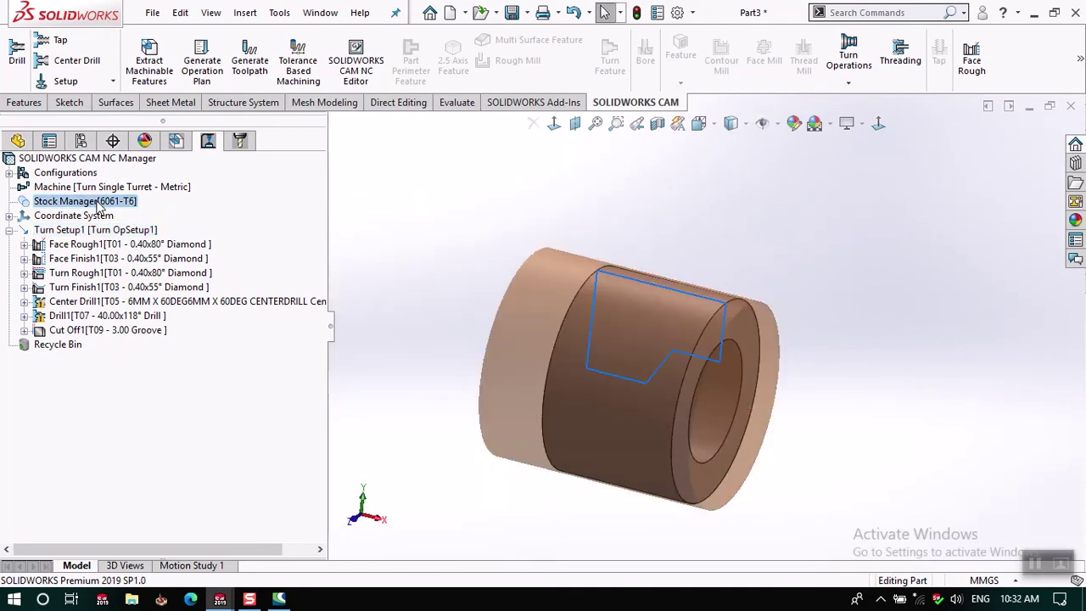
- Set the Stock Manager display to Shaded and Operation Node
right_click(100, 204)
mouse_move(139, 269)
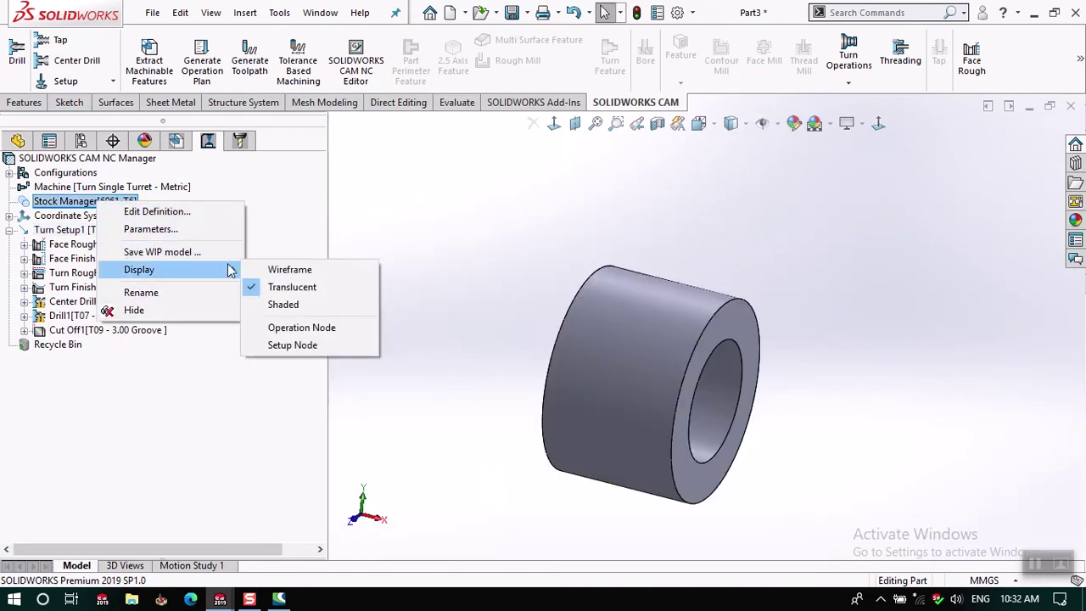
left_click(304, 308)
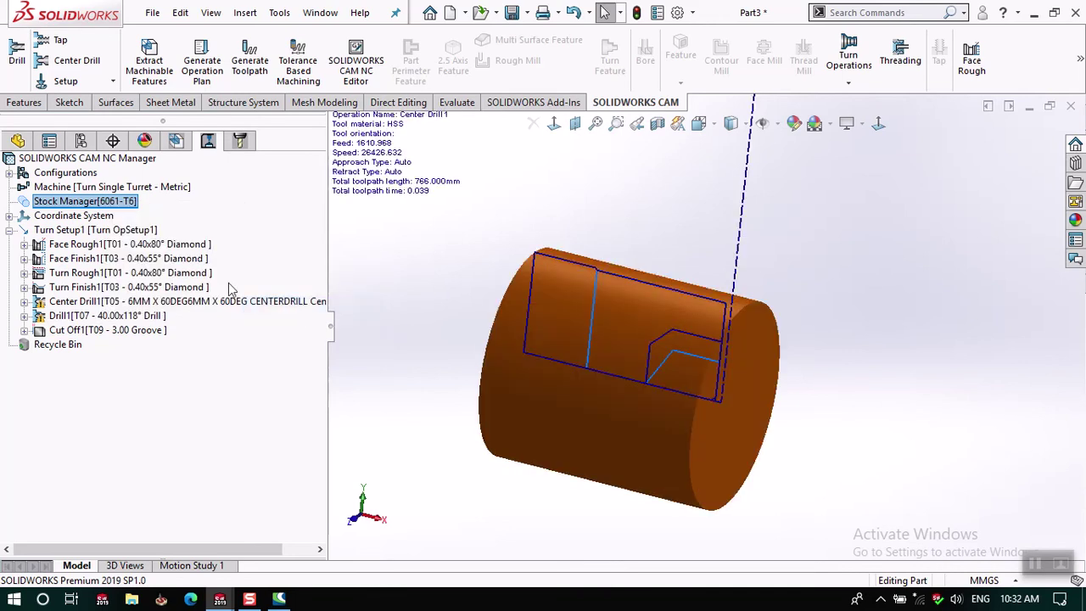
right_click(99, 204)
mouse_move(140, 273)
left_click(288, 332)
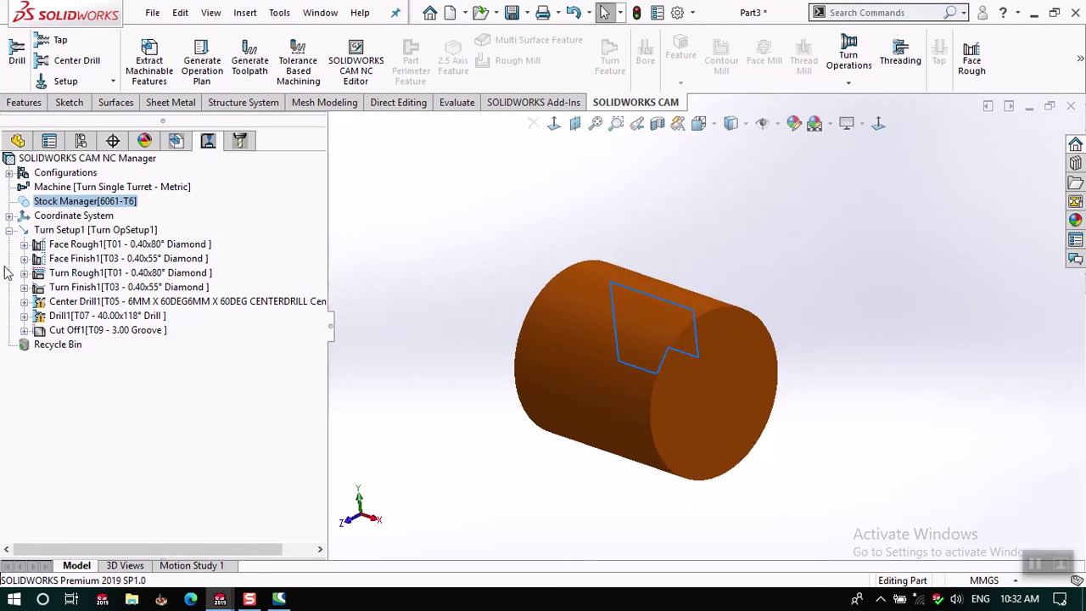
- Show the Face Rough1 toolpath (1000.636 mm) on the stock and inspect it from several angles
left_click(131, 246)
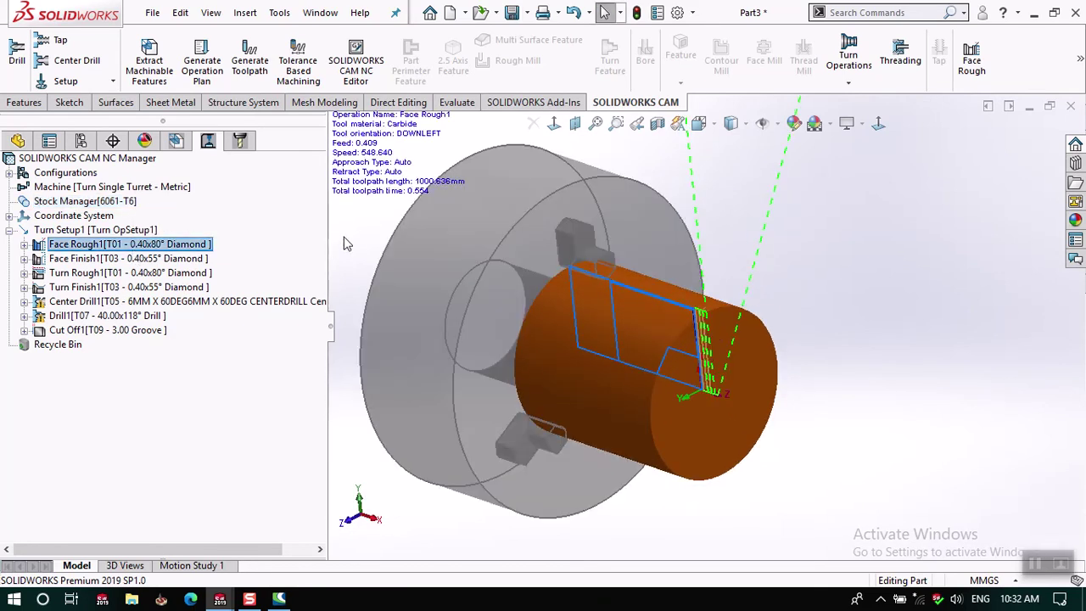
mouse_move(363, 191)
middle_mouse_down()
mouse_move(431, 189)
mouse_move(449, 226)
middle_mouse_up()
scroll(756, 369, "down", 2)
scroll(755, 370, "down", 3)
middle_click_drag(755, 369, 694, 345)
scroll(694, 345, "up", 2)
scroll(695, 344, "up", 3)
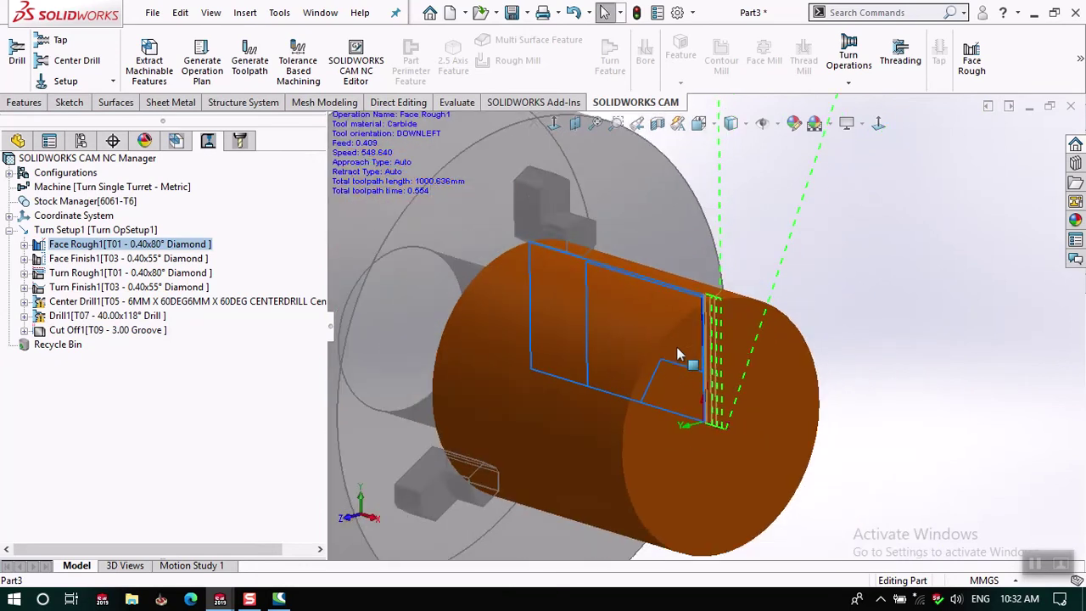
scroll(694, 340, "up", 1)
key("Escape")
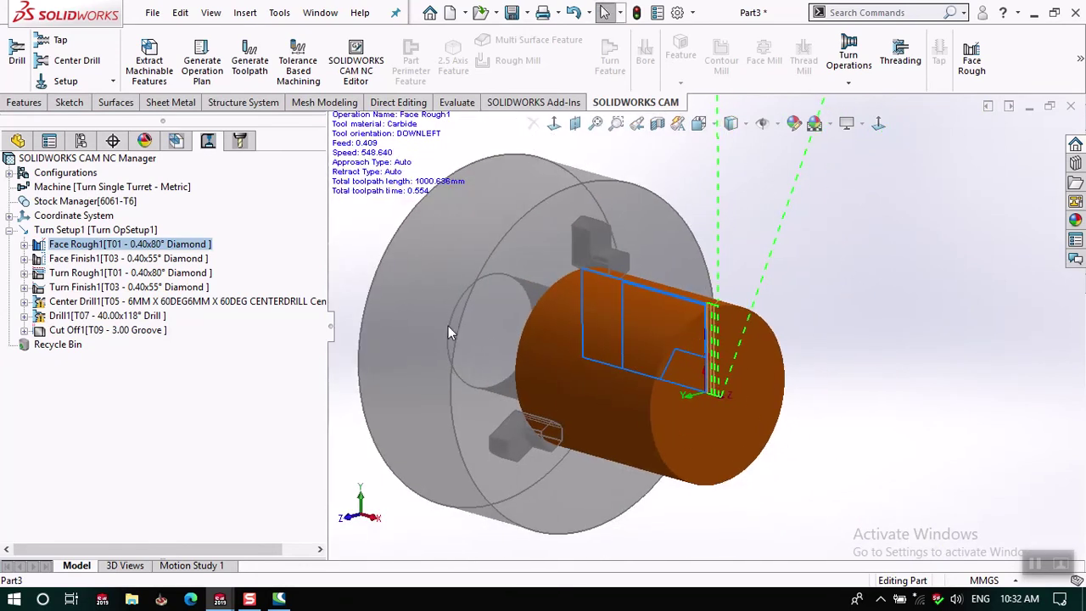
right_click(193, 246)
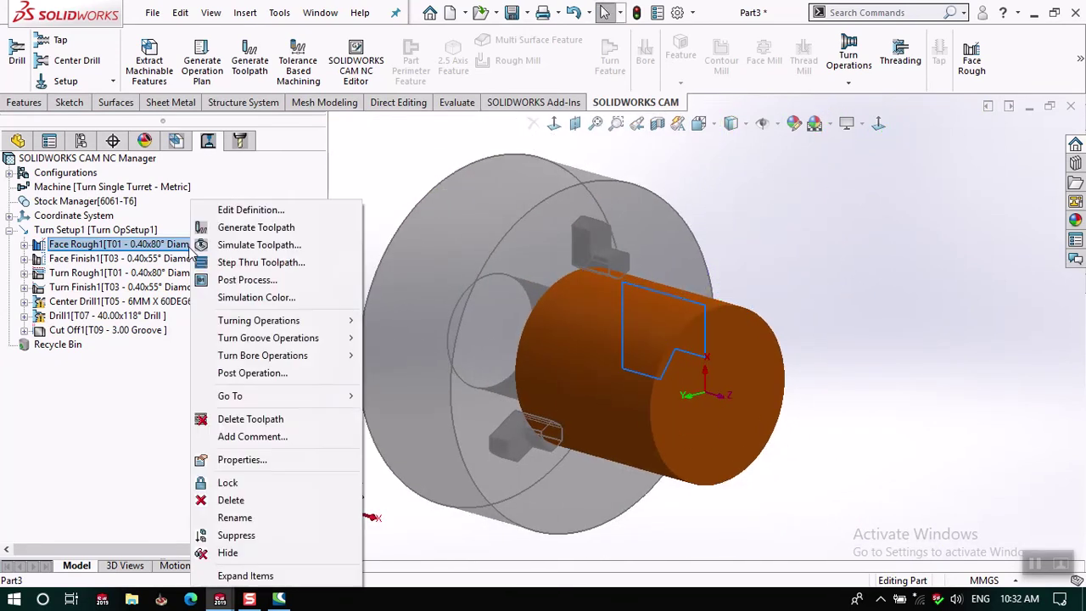
- Regenerate the Face Rough1 toolpath and start its simulation
left_click(241, 231)
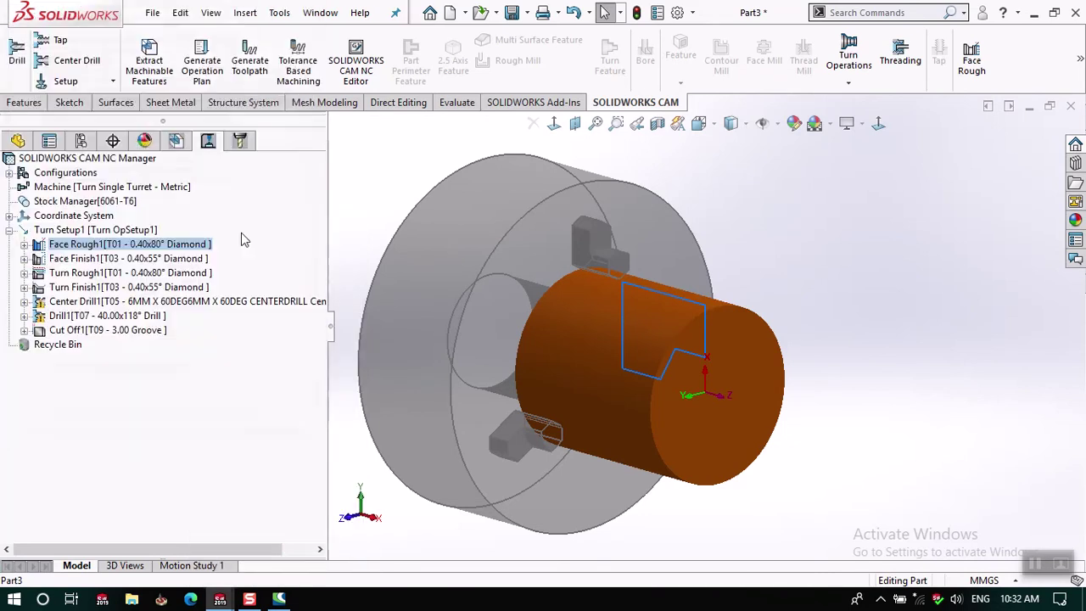
right_click(174, 245)
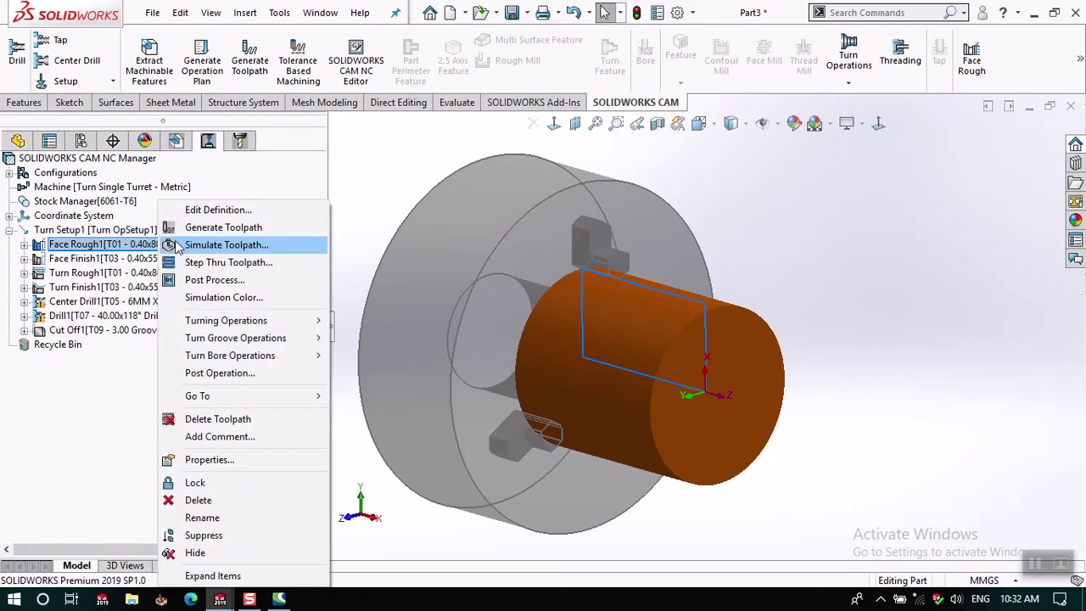
left_click(242, 244)
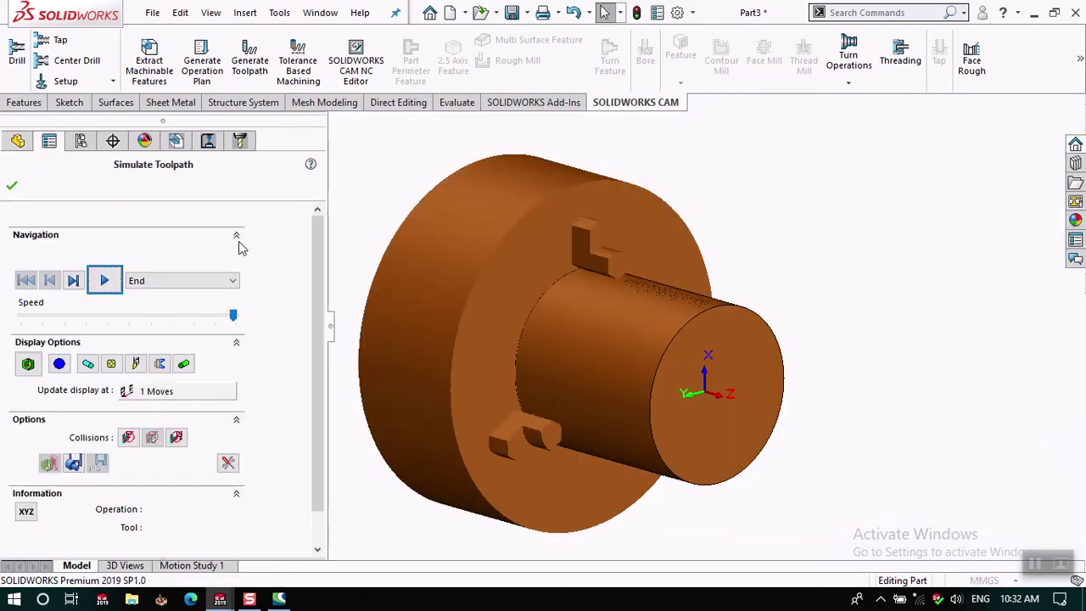
mouse_move(451, 253)
middle_mouse_down()
mouse_move(498, 232)
mouse_move(494, 262)
mouse_move(485, 243)
mouse_move(488, 255)
middle_mouse_up()
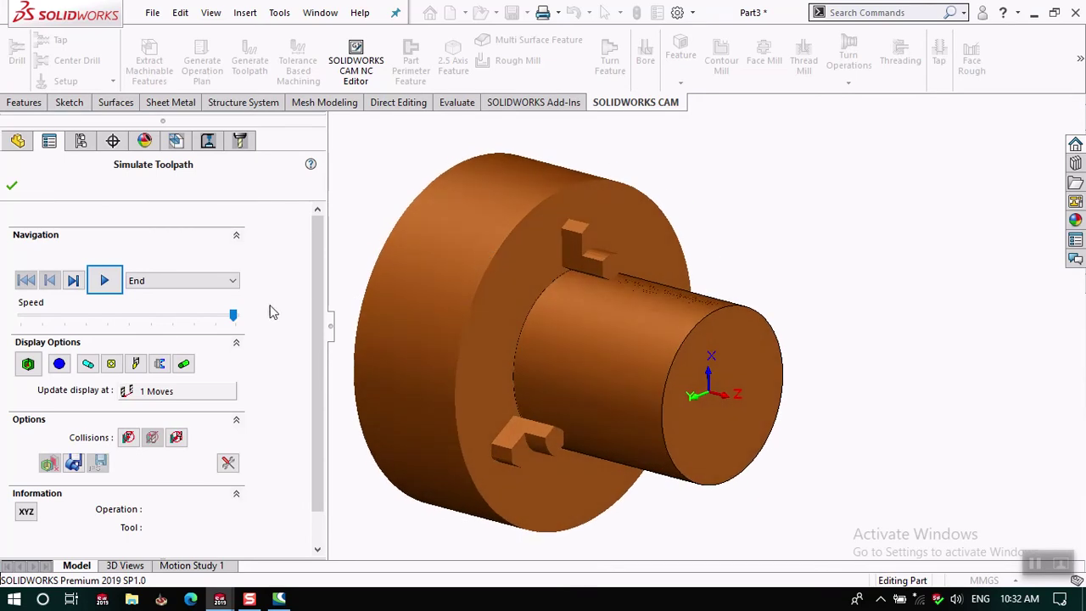
- Play the facing simulation at reduced speed, rewind and replay it, then close it
left_click_drag(234, 316, 110, 318)
left_click(105, 284)
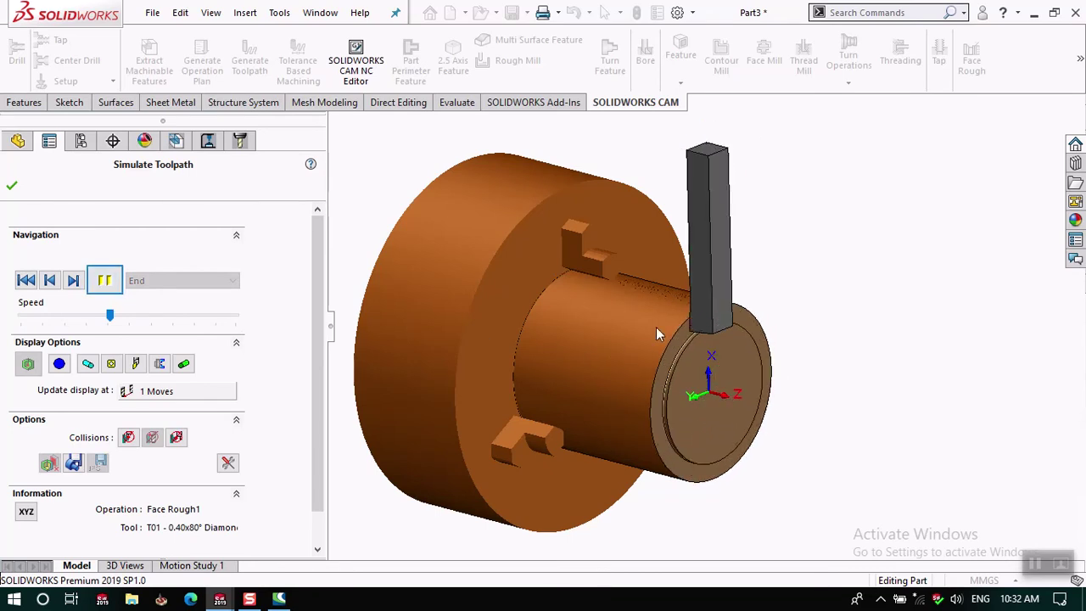
mouse_move(661, 311)
middle_mouse_down()
mouse_move(781, 332)
mouse_move(752, 350)
middle_mouse_up()
mouse_move(766, 303)
middle_mouse_down()
mouse_move(785, 308)
mouse_move(817, 288)
middle_mouse_up()
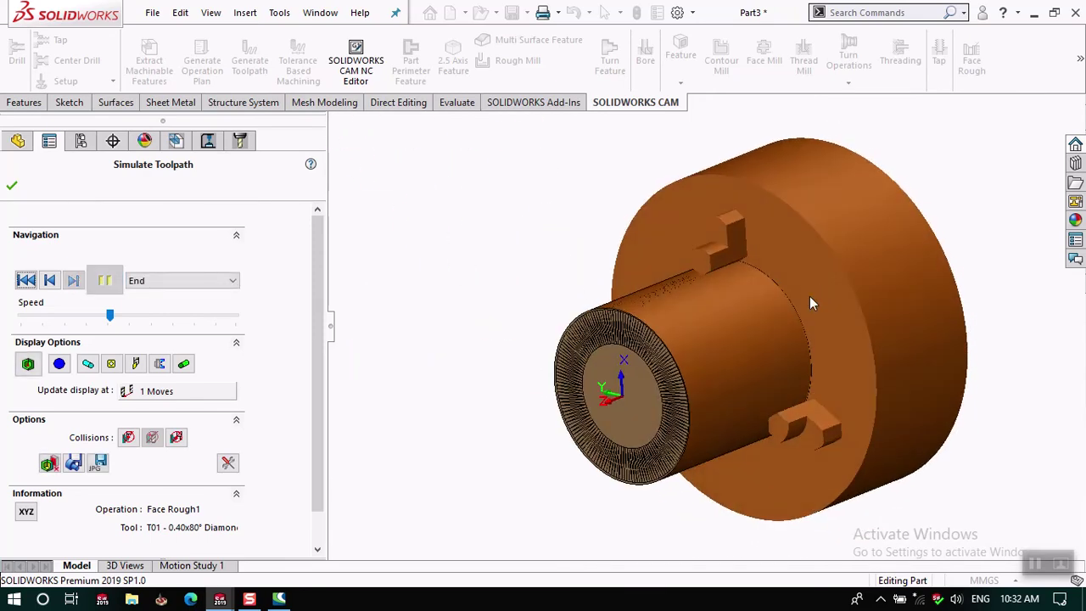
left_click(25, 280)
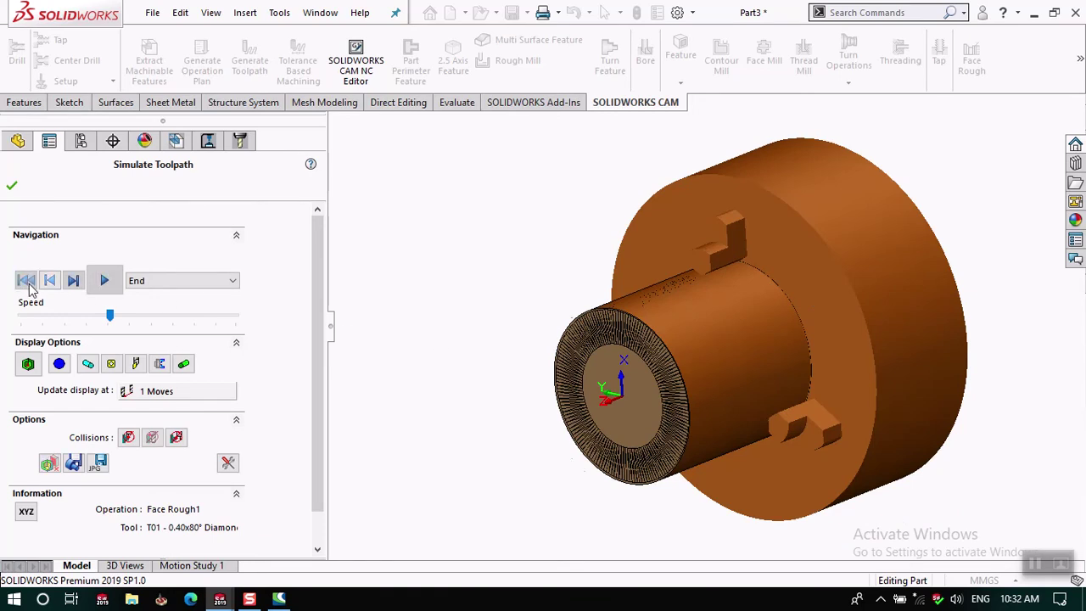
left_click(103, 283)
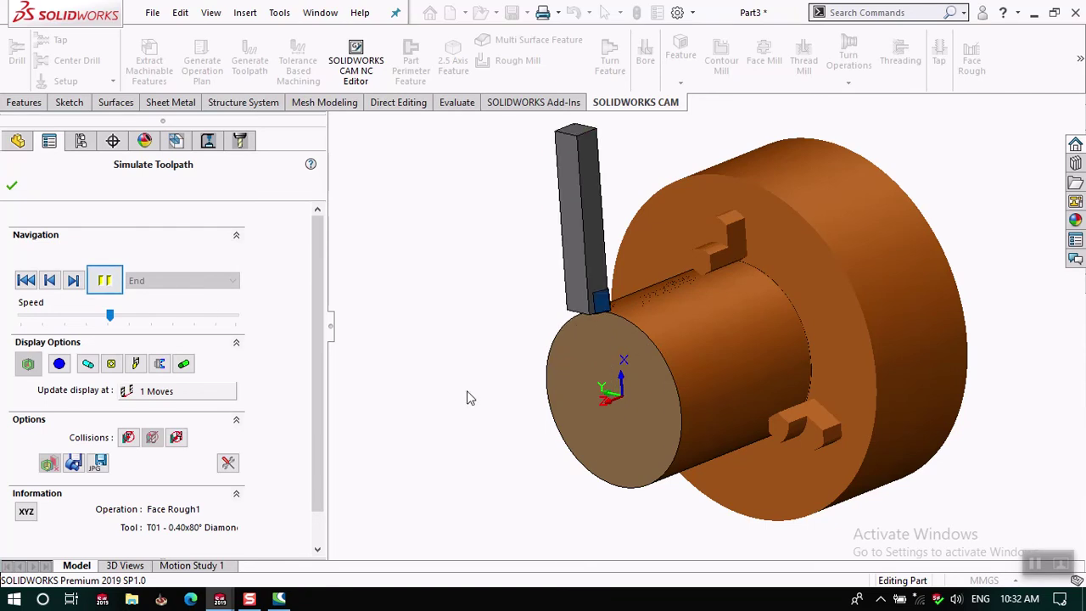
scroll(616, 435, "down", 2)
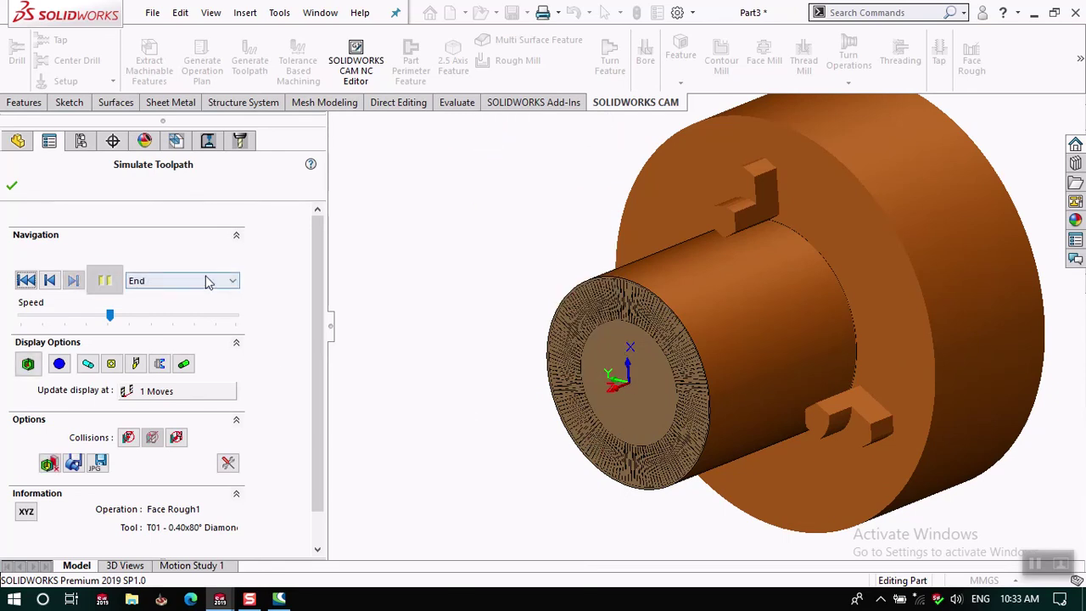
left_click(12, 185)
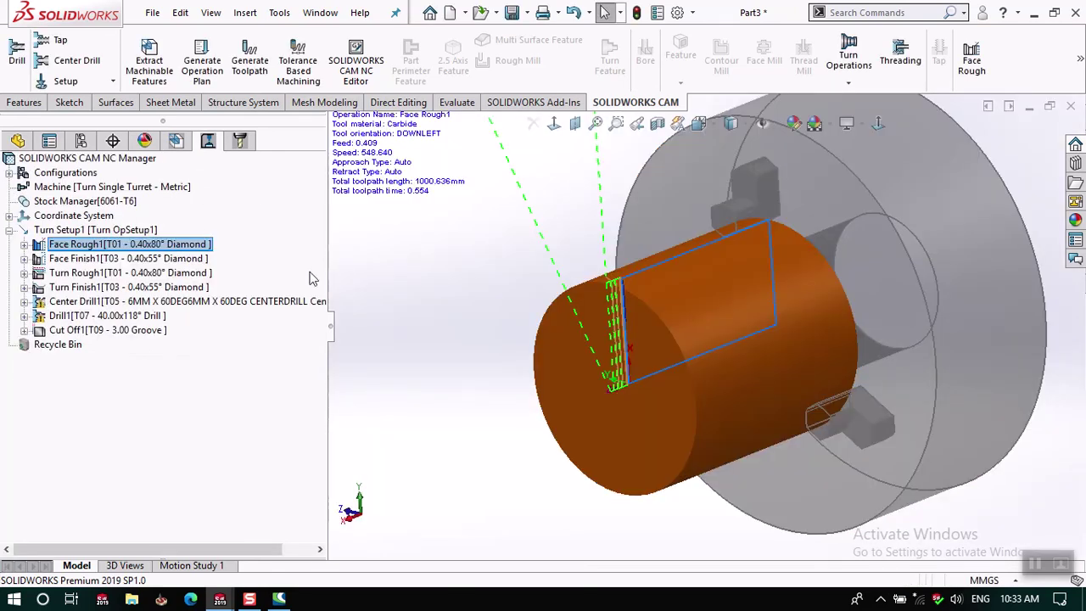
- Switch Face Rough1 to an Axial cut, regenerating a 1279.941 mm toolpath
scroll(499, 411, "up", 2)
scroll(527, 428, "up", 1)
scroll(554, 451, "up", 1)
scroll(740, 393, "up", 1)
scroll(714, 383, "down", 2)
scroll(652, 268, "down", 2)
mouse_move(652, 268)
middle_mouse_down()
mouse_move(639, 249)
mouse_move(692, 298)
middle_mouse_up()
scroll(691, 298, "up", 2)
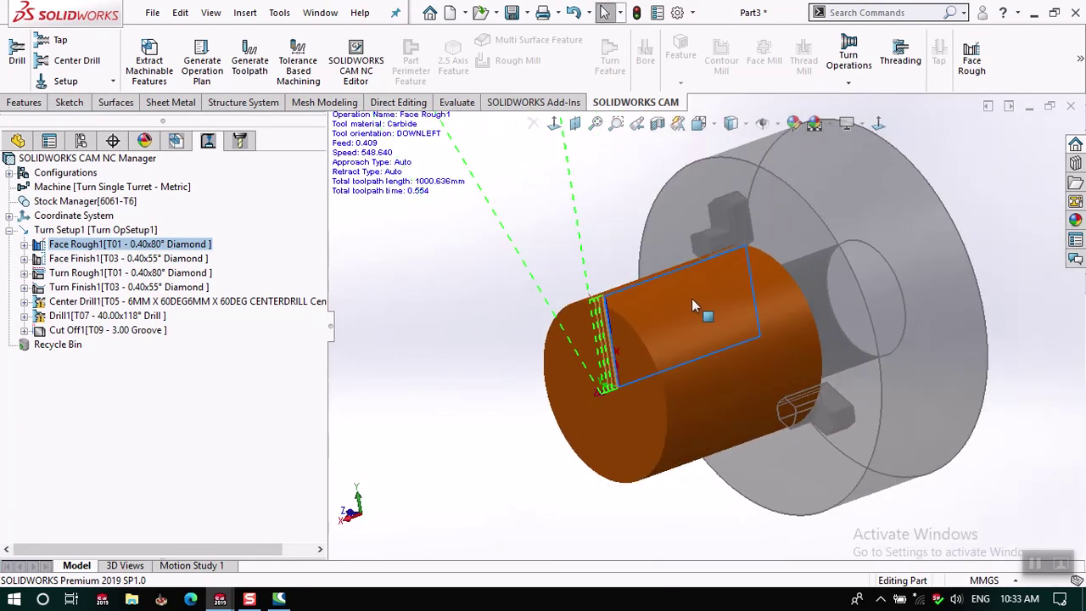
scroll(573, 334, "down", 1)
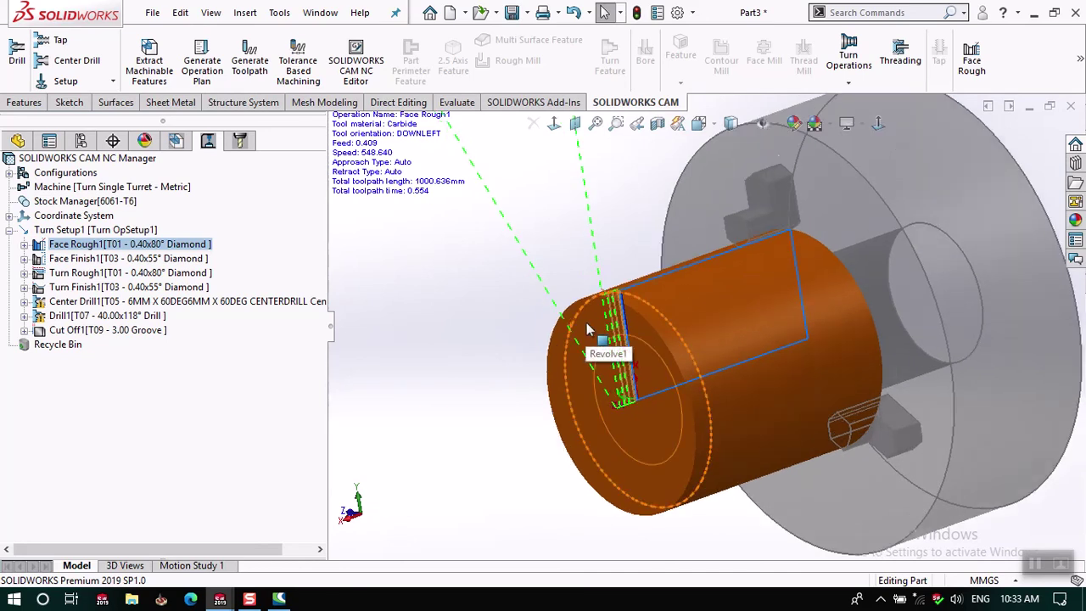
right_click(207, 248)
left_click(270, 226)
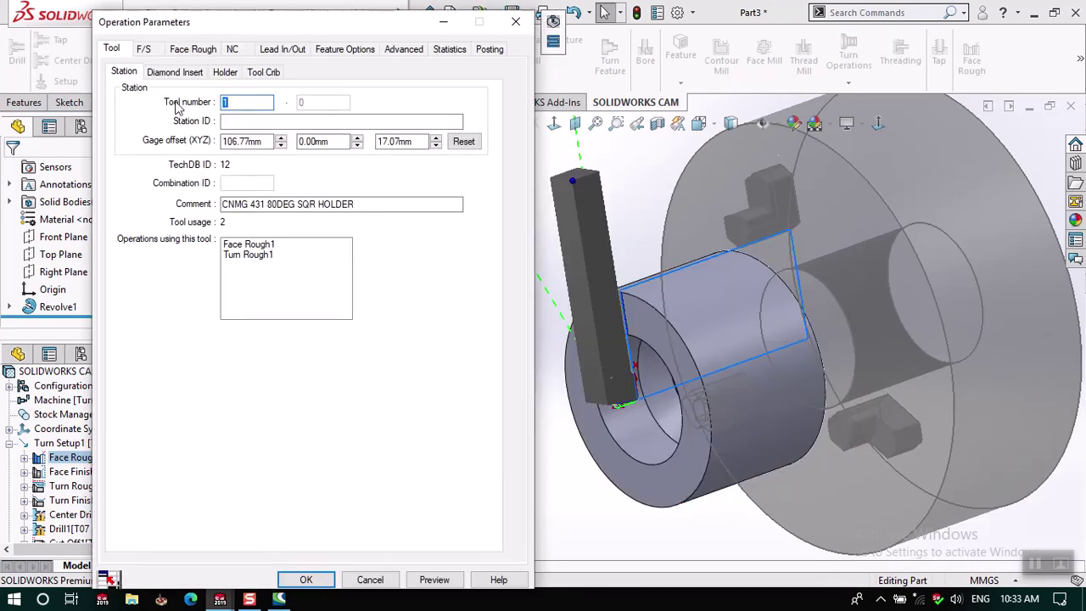
left_click(185, 49)
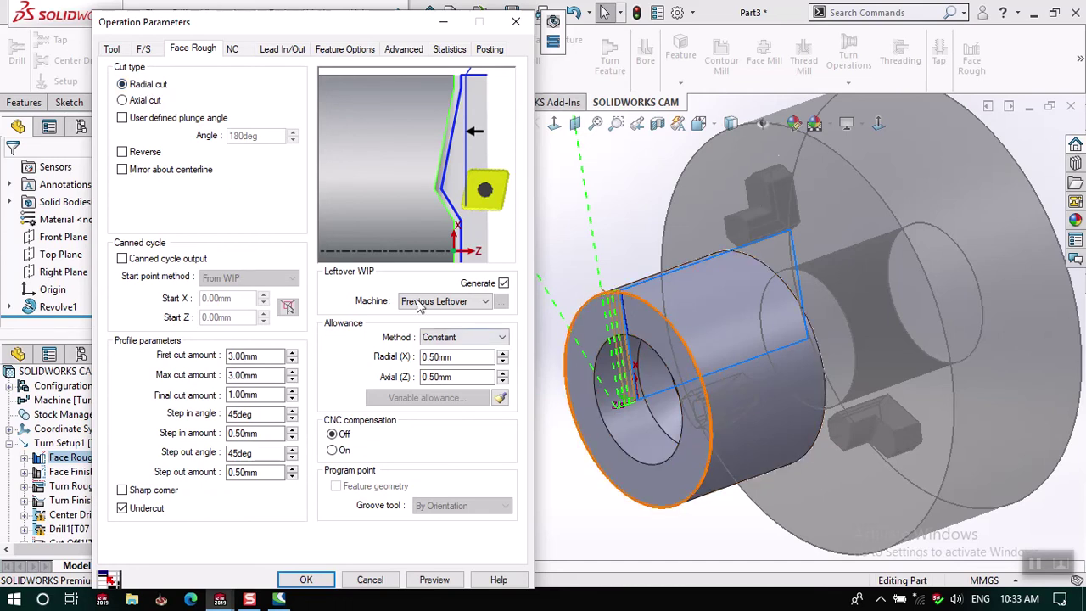
left_click(139, 102)
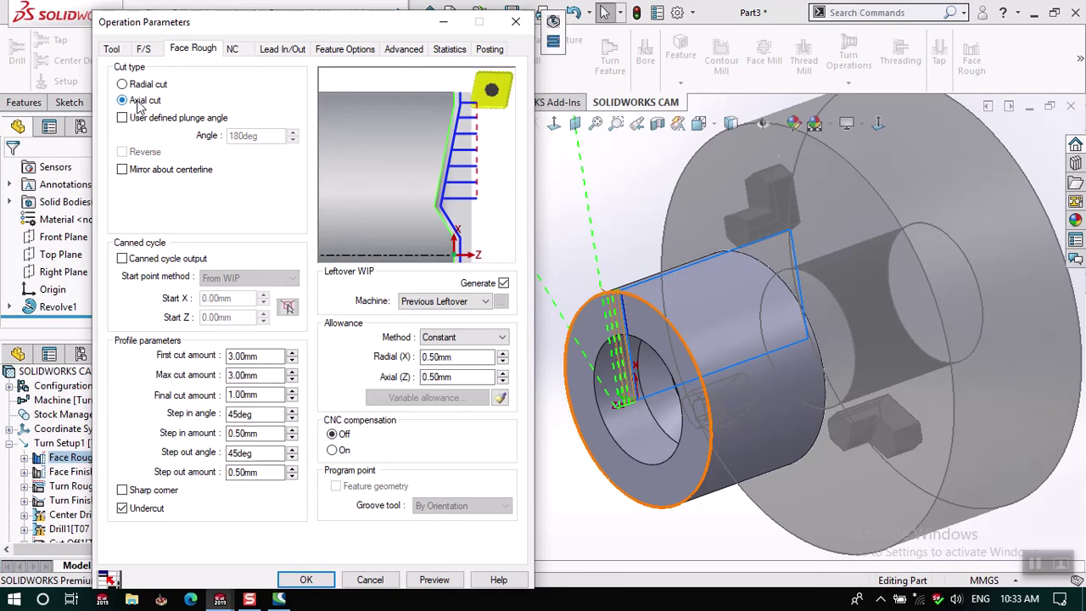
left_click(324, 580)
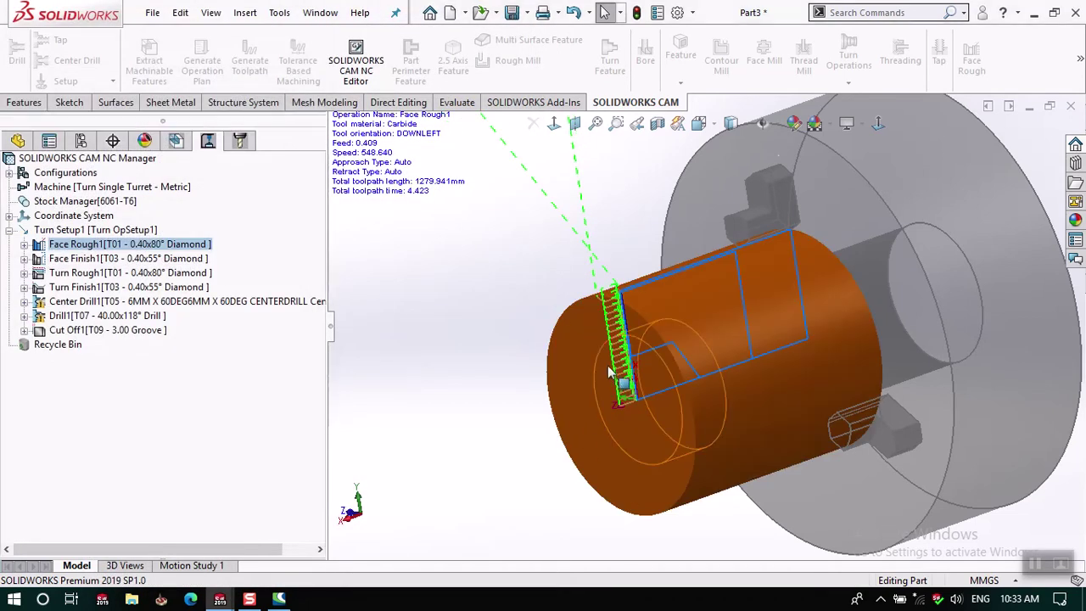
- Reopen the Face Rough1 operation parameters for editing
scroll(607, 365, "down", 5)
scroll(750, 194, "down", 2)
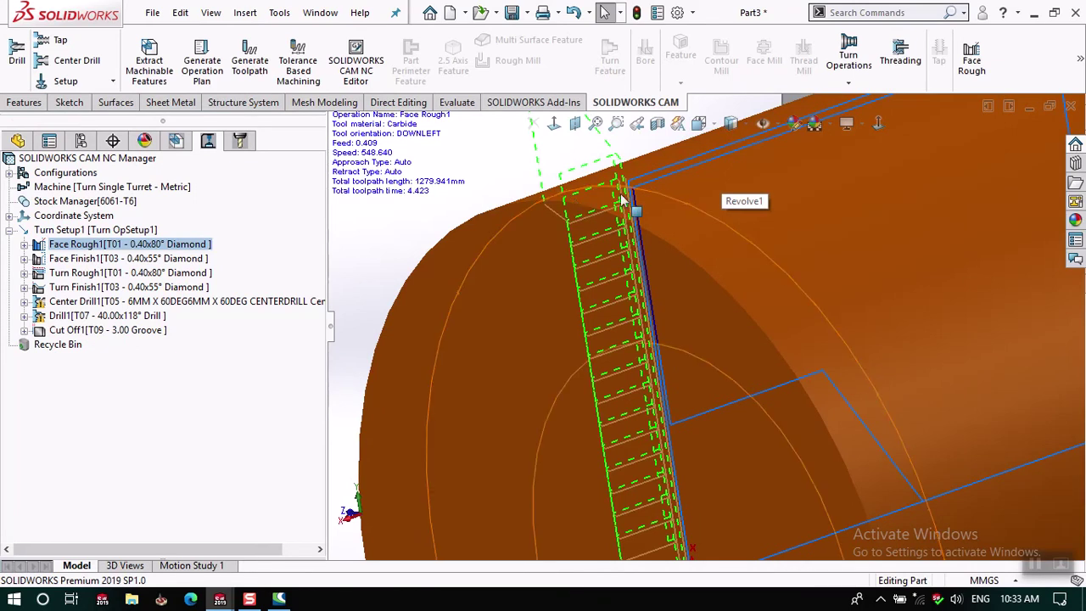
scroll(606, 250, "up", 2)
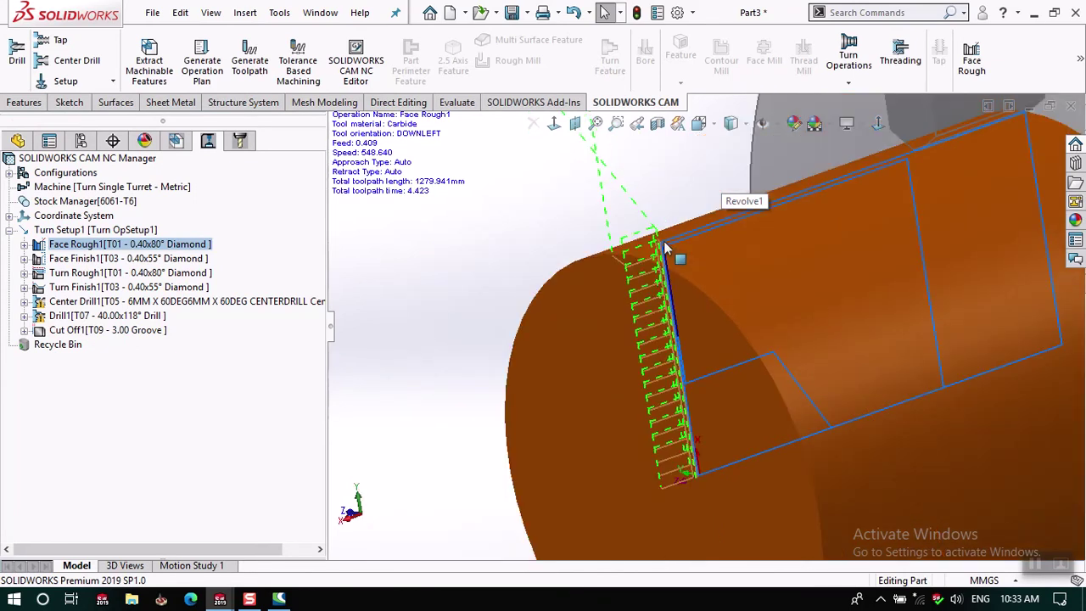
scroll(619, 280, "up", 2)
scroll(632, 315, "up", 2)
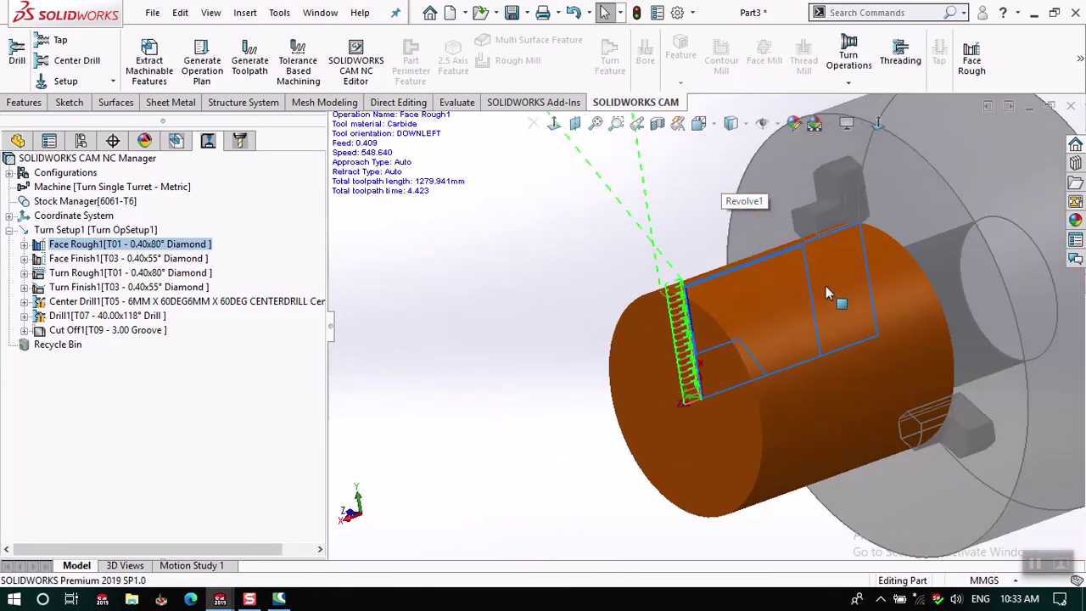
right_click(146, 245)
left_click(185, 212)
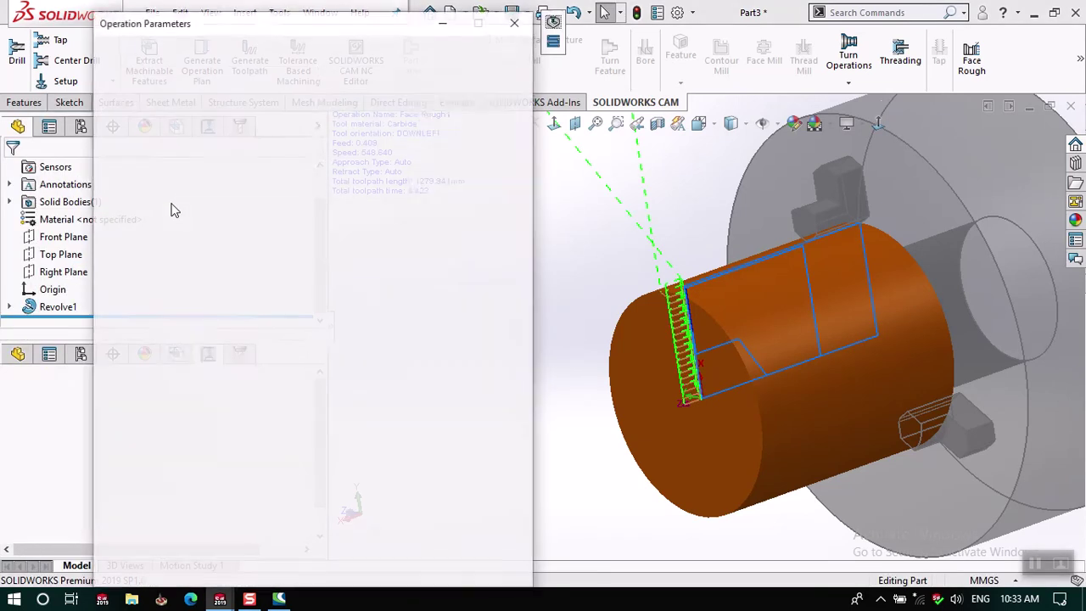
mouse_move(147, 84)
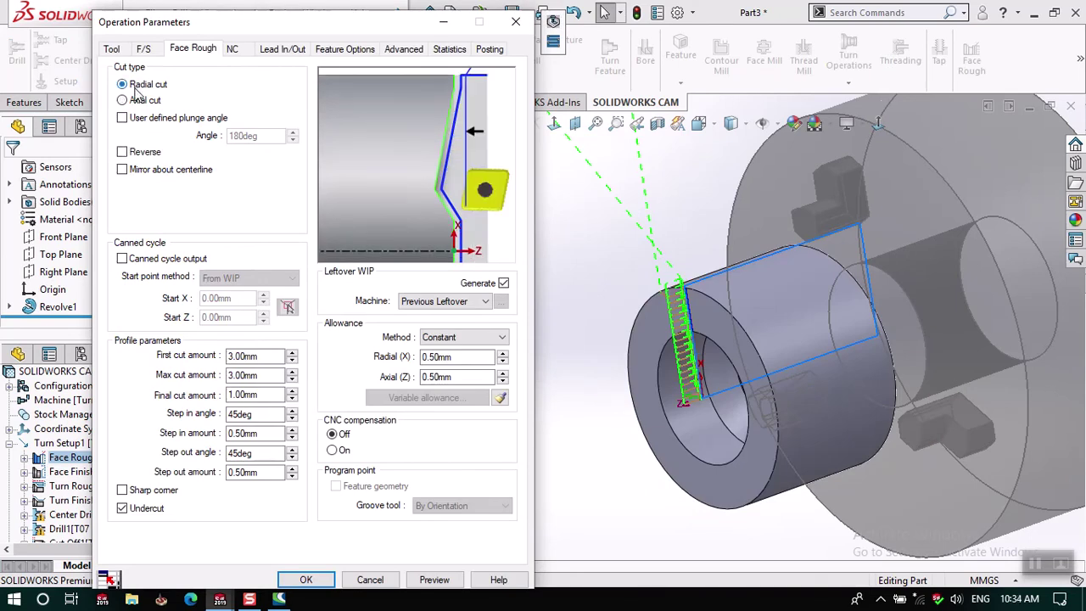
- Set radial and axial allowances to 0.2 mm, first and max cut 0.2 mm, final cut 0.1 mm
left_click(455, 356)
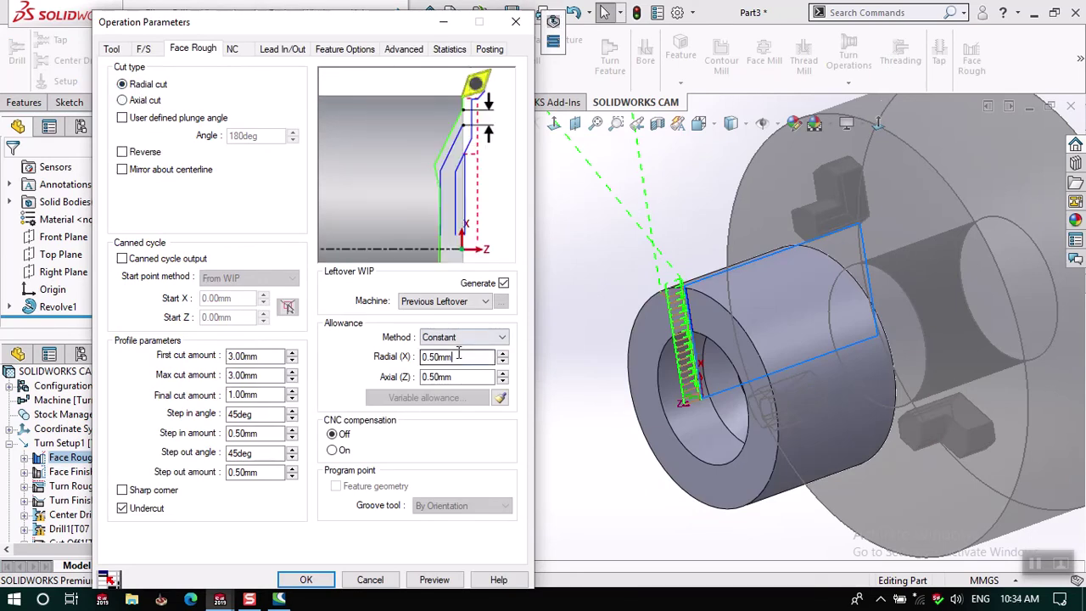
key("BackSpace")
type("2")
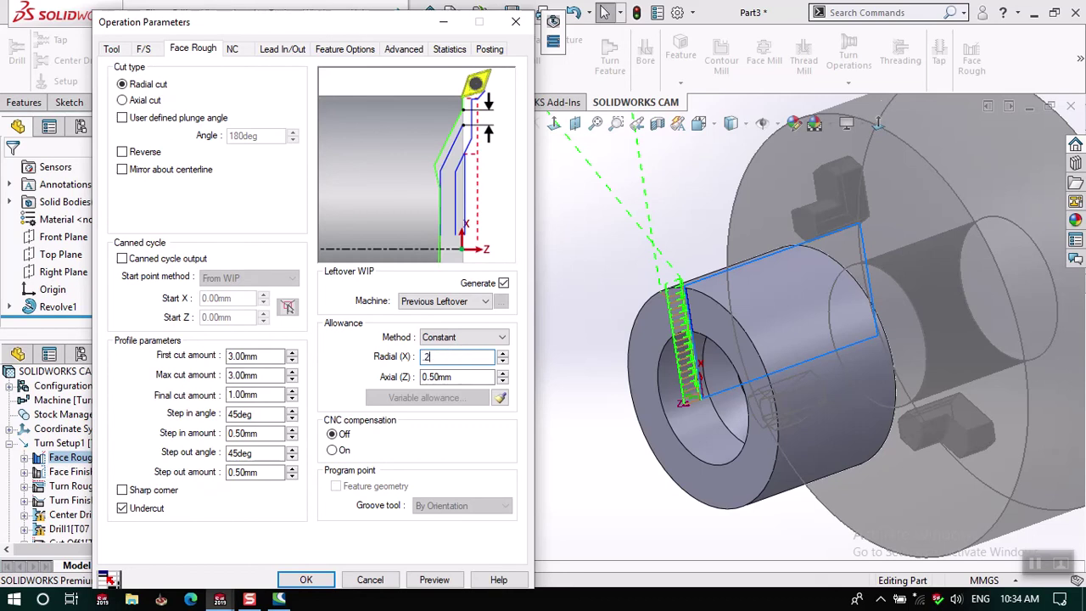
left_click(467, 375)
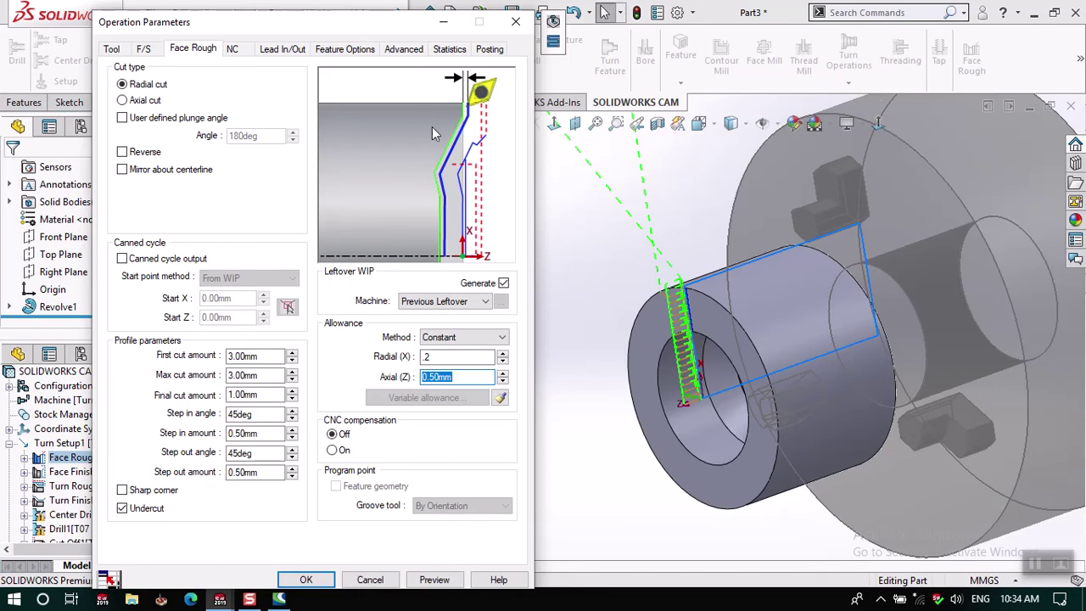
key("BackSpace")
left_click(452, 357)
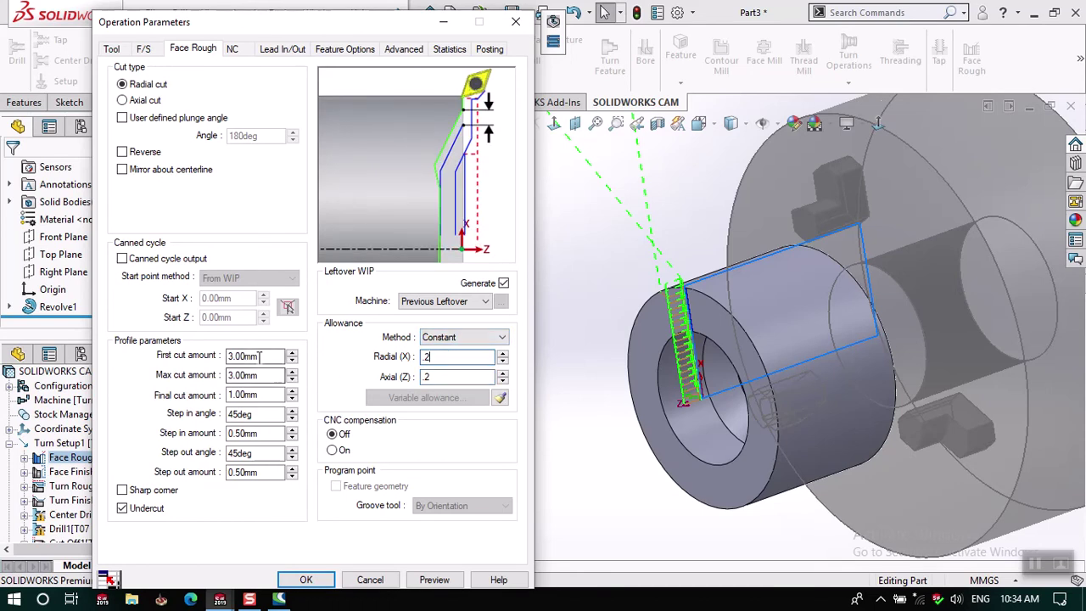
double_click(260, 357)
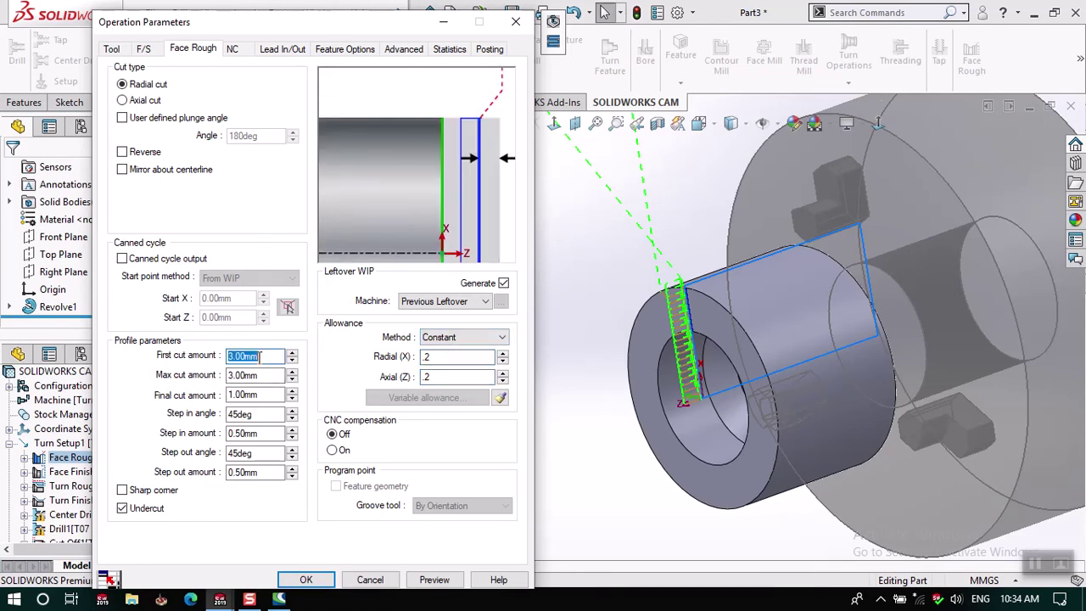
key("BackSpace")
double_click(253, 375)
type(".2")
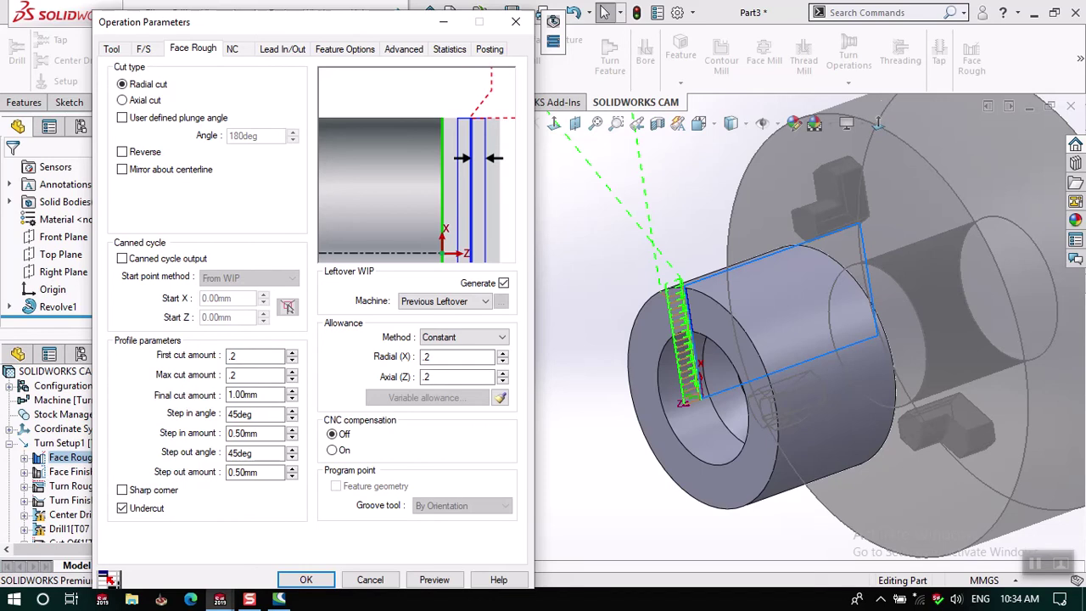
double_click(254, 393)
key("BackSpace")
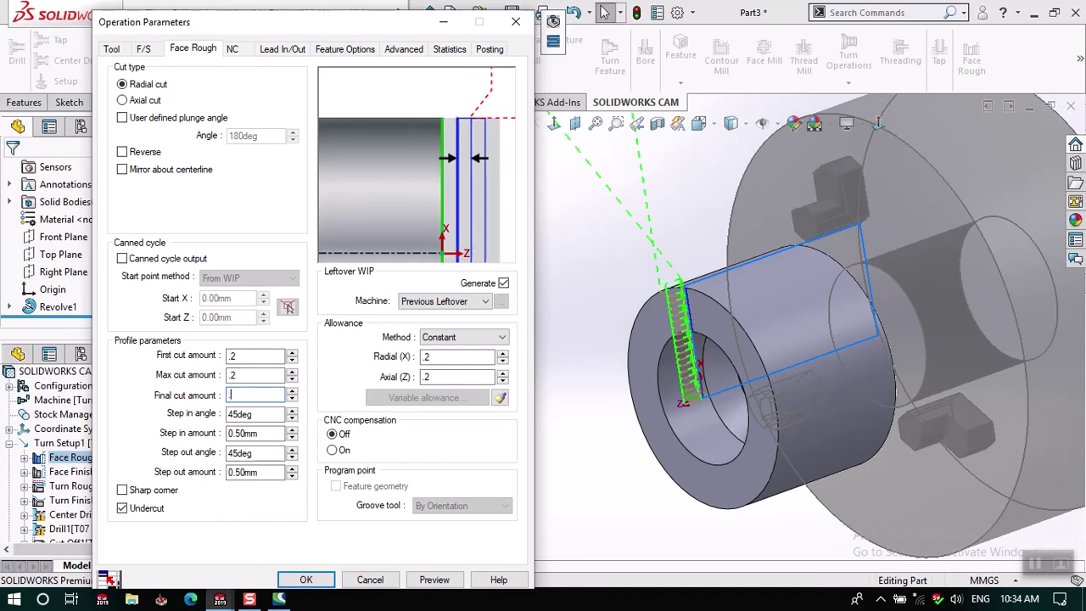
left_click(261, 413)
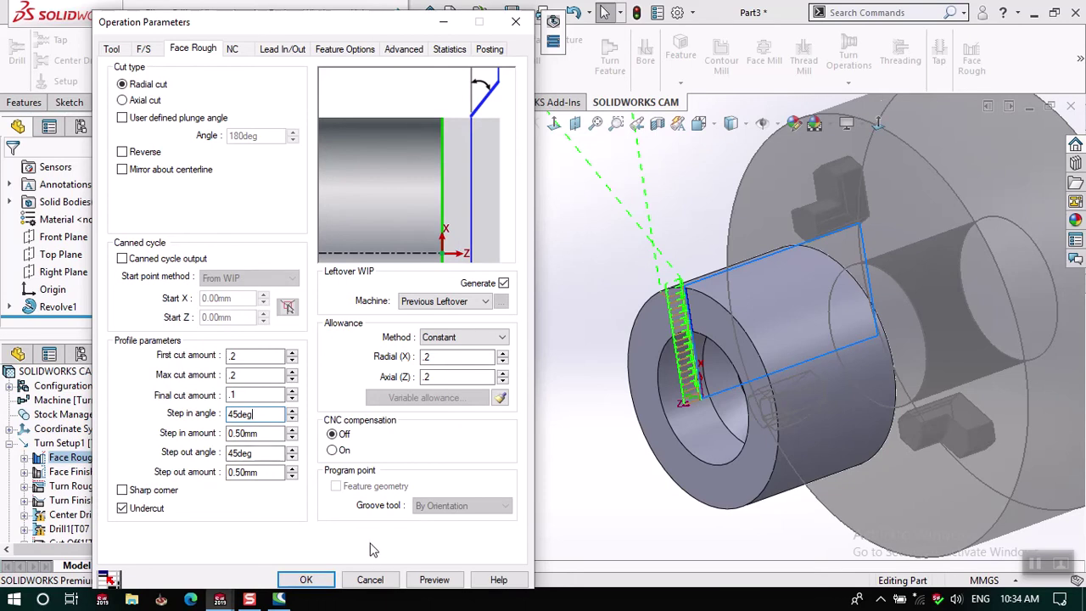
- Apply the finer cut settings, regenerating Face Rough1 as a 6084.563 mm toolpath
left_click(308, 580)
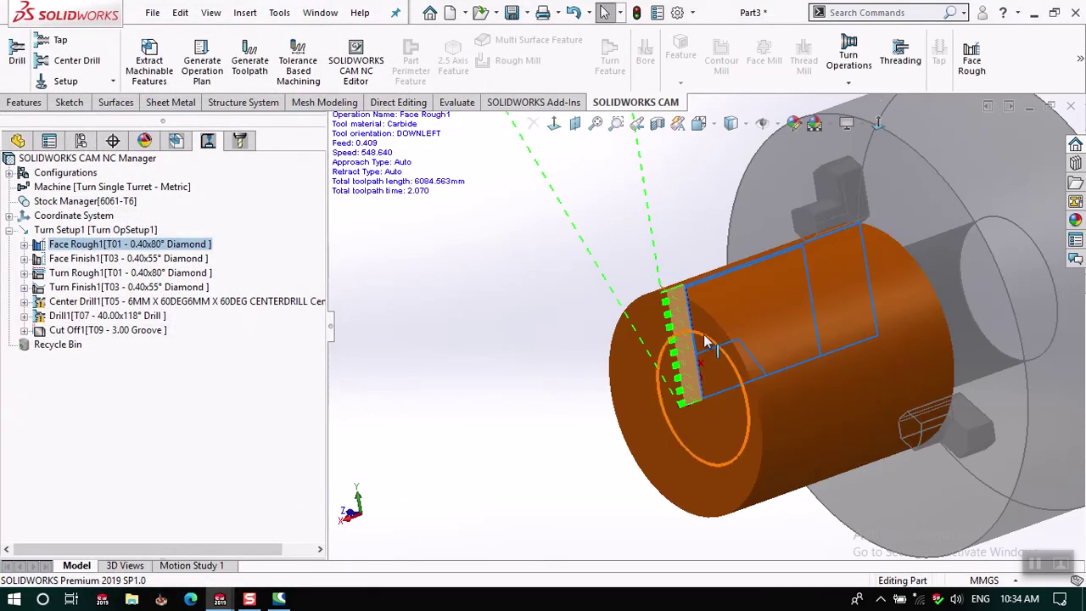
scroll(687, 314, "down", 3)
scroll(678, 297, "down", 2)
scroll(628, 258, "down", 2)
scroll(630, 233, "down", 2)
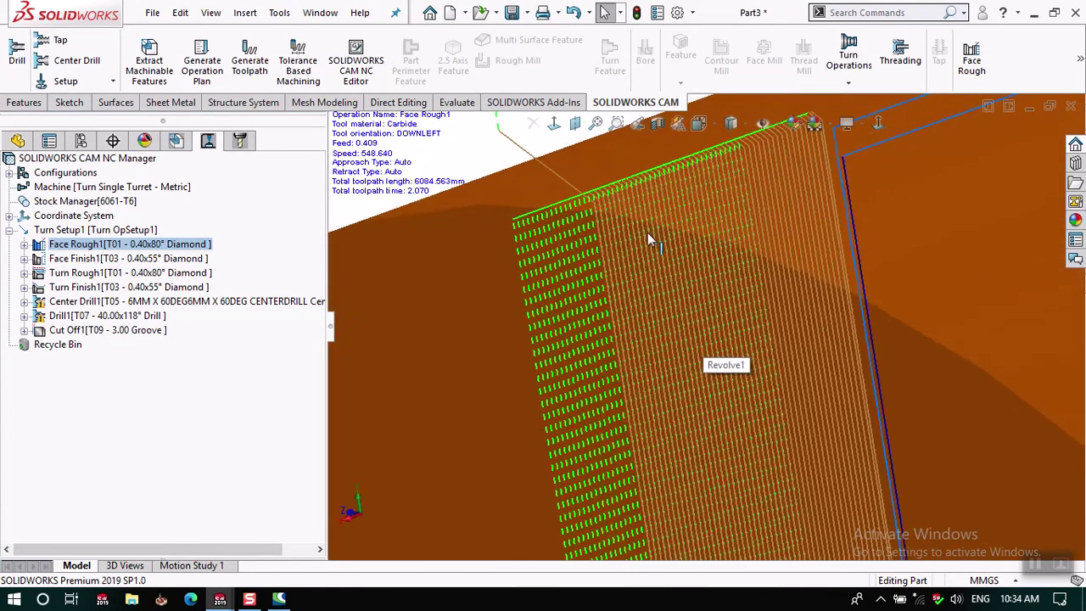
scroll(650, 230, "down", 2)
scroll(642, 246, "up", 3)
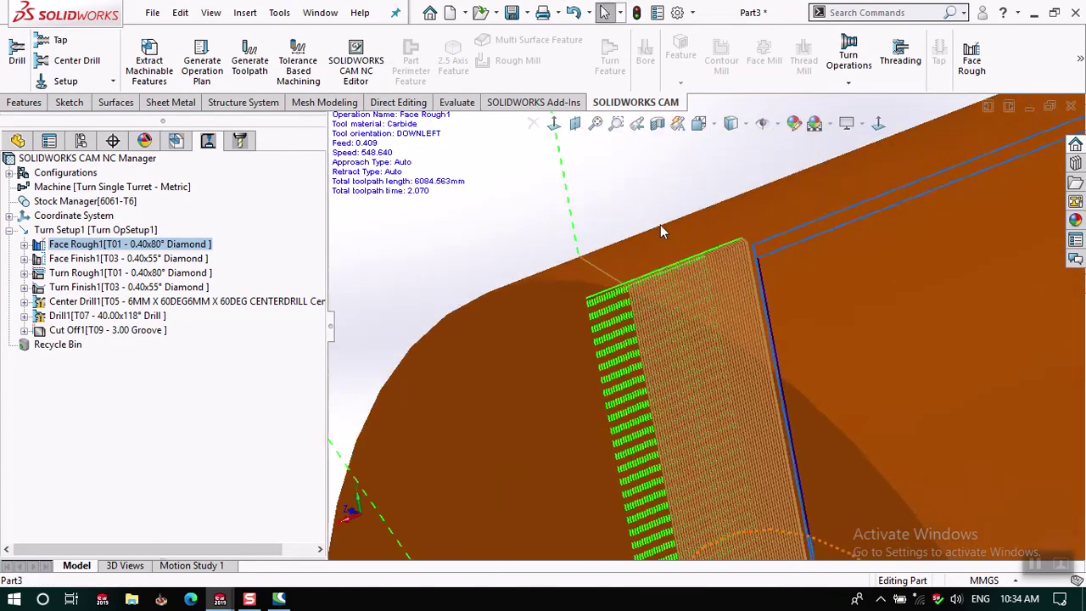
scroll(649, 239, "up", 3)
scroll(660, 176, "up", 3)
scroll(739, 351, "down", 3)
scroll(628, 307, "down", 2)
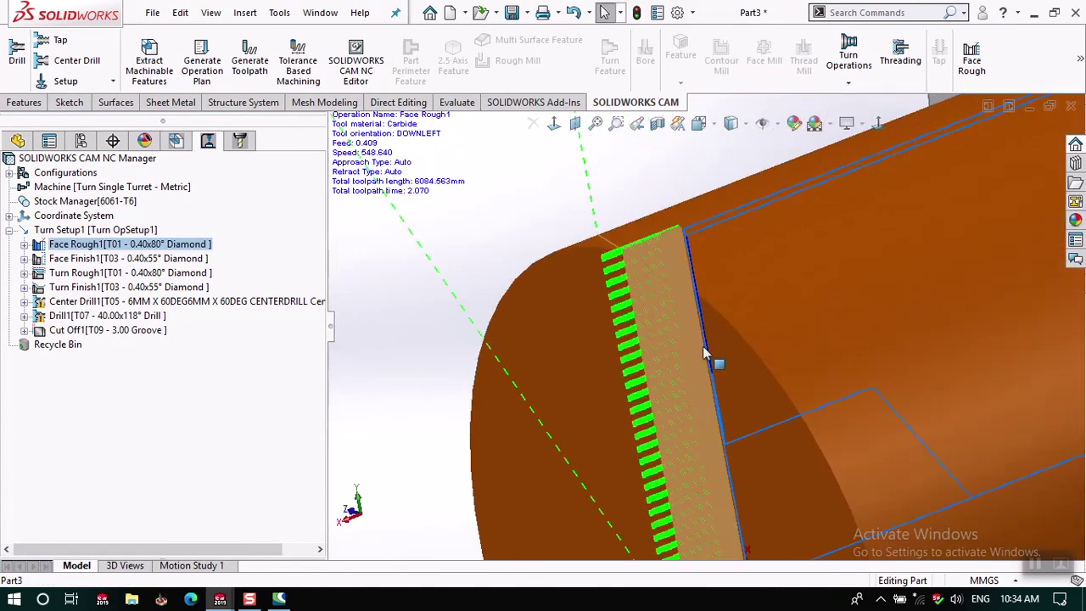
scroll(625, 280, "down", 2)
scroll(634, 260, "down", 2)
- Orbit the model to inspect the dense facing passes across the part face
middle_click_drag(626, 250, 599, 249)
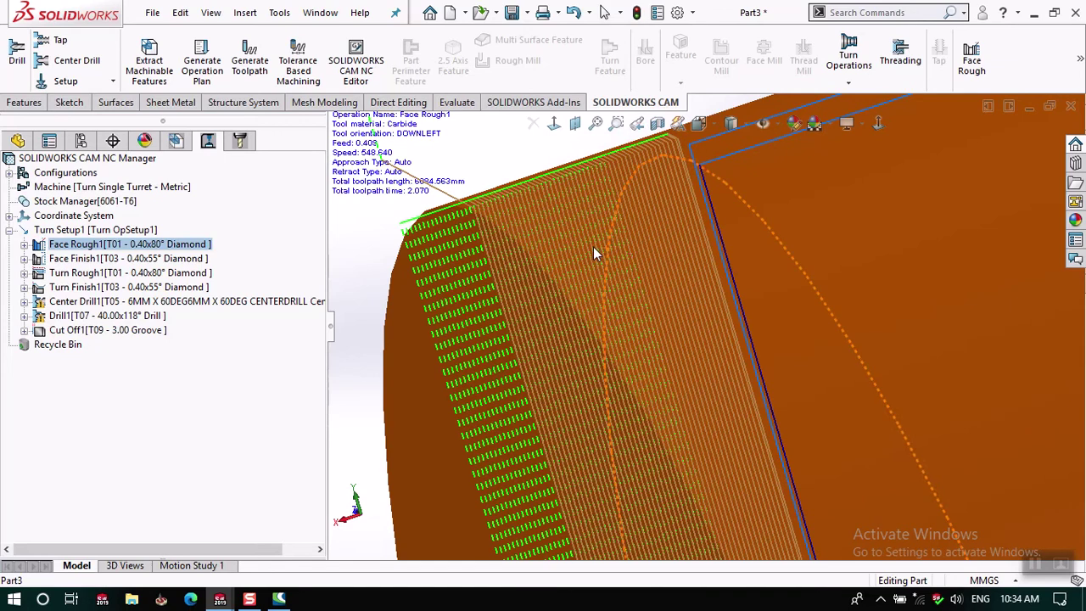
middle_click_drag(620, 202, 623, 242)
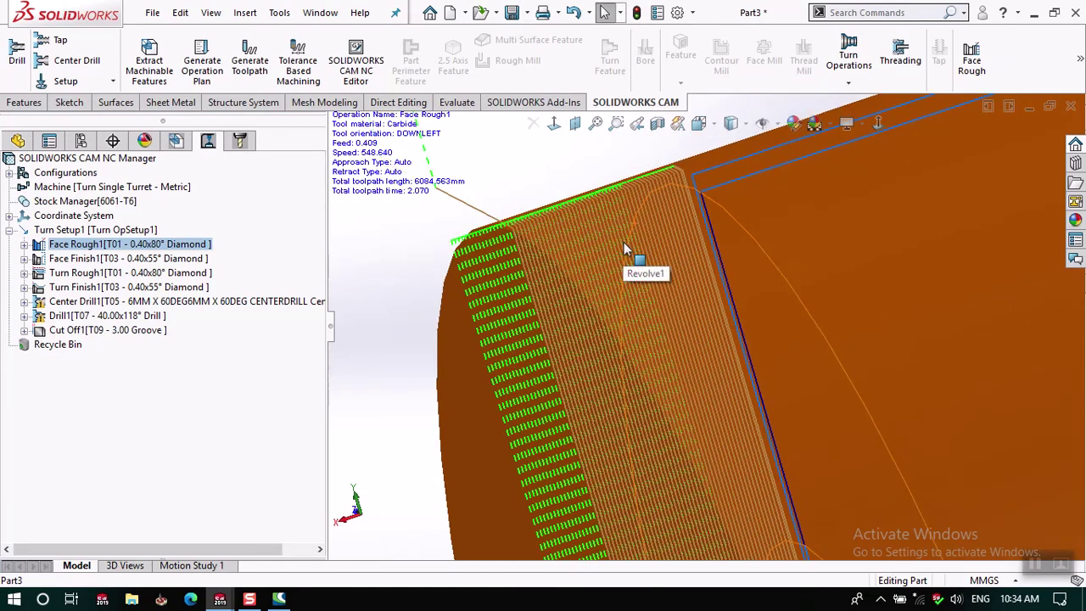
mouse_move(624, 237)
middle_mouse_down()
mouse_move(608, 327)
mouse_move(596, 317)
mouse_move(625, 326)
mouse_move(607, 362)
middle_mouse_up()
scroll(607, 362, "up", 2)
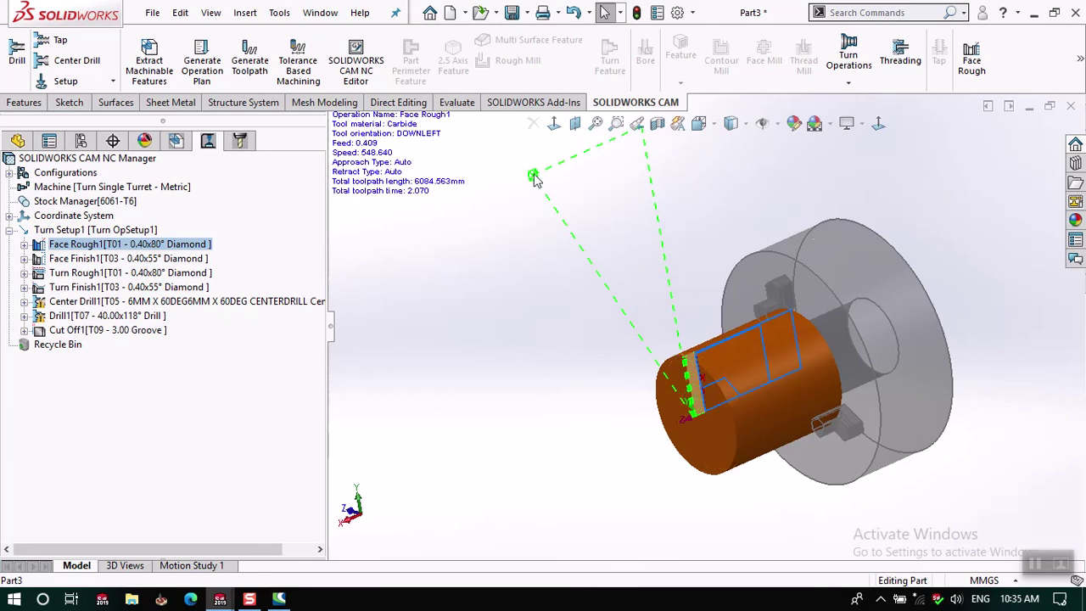
middle_click_drag(522, 330, 525, 325)
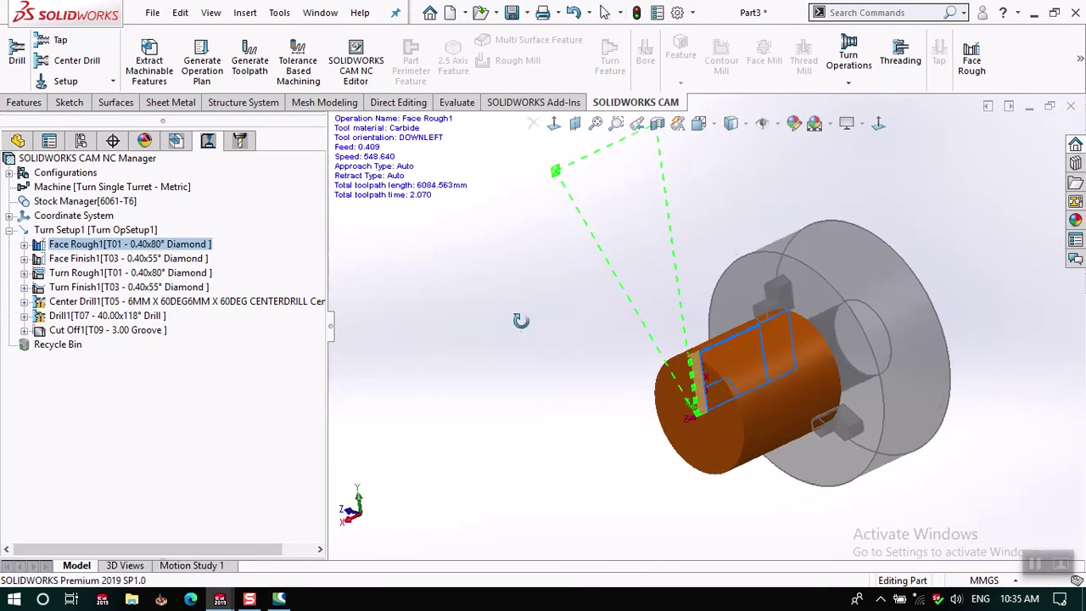
right_click(167, 246)
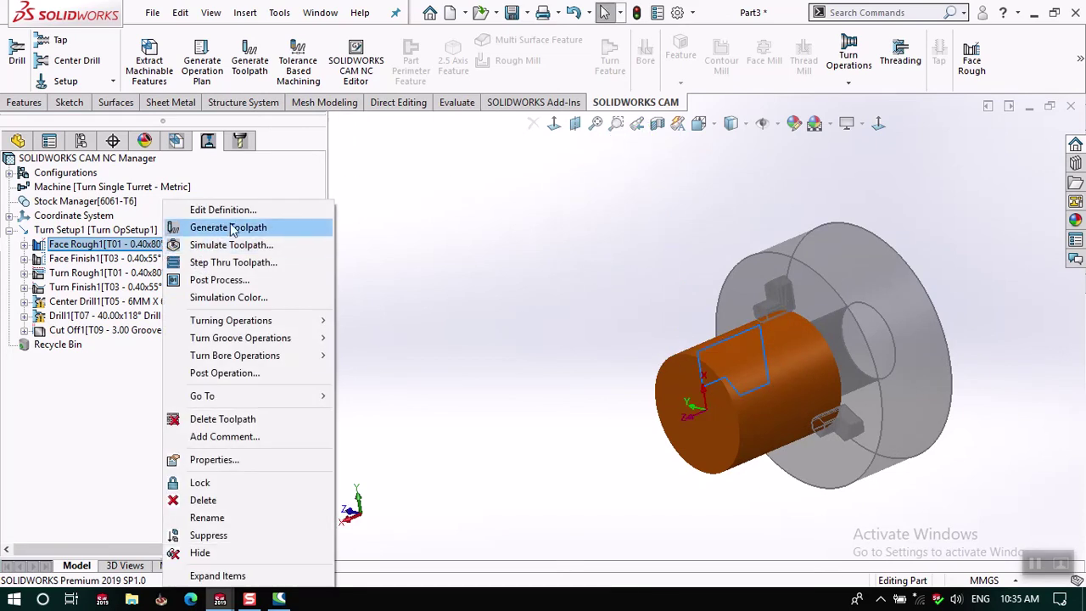
- Review Face Rough1's Lead In/Out and NC settings: 3.00mm clearances, Z-then-X approach, X-then-Z retract
left_click(227, 228)
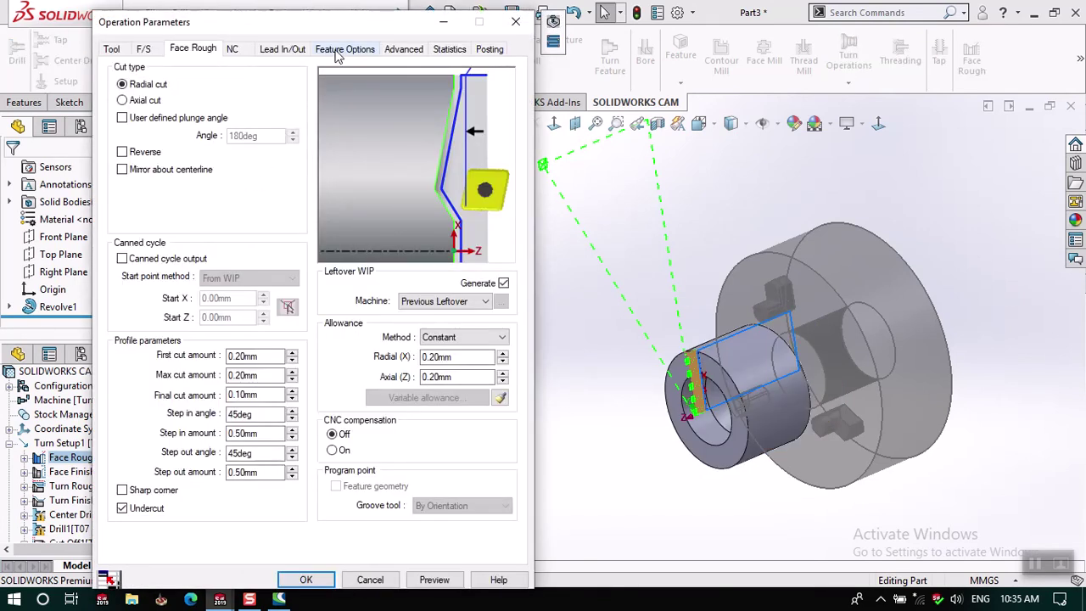
left_click(292, 51)
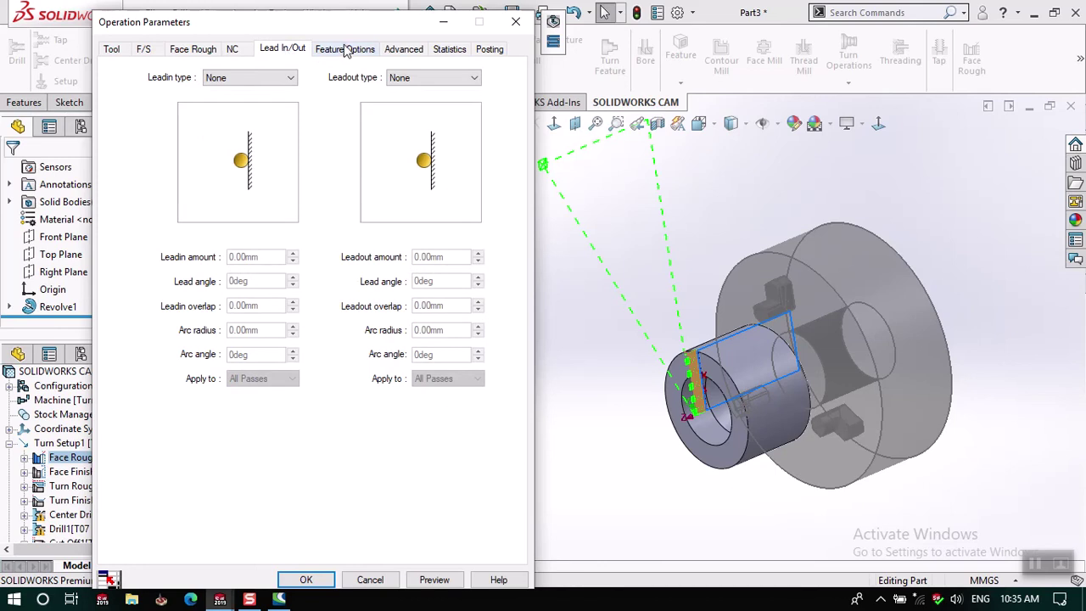
left_click(232, 50)
left_click(190, 50)
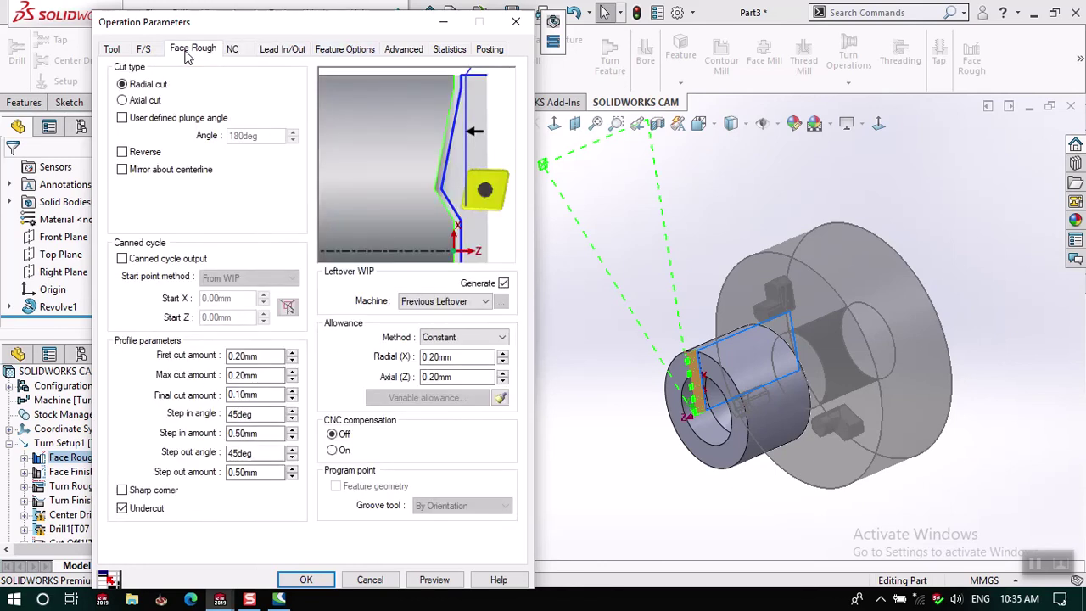
left_click(232, 49)
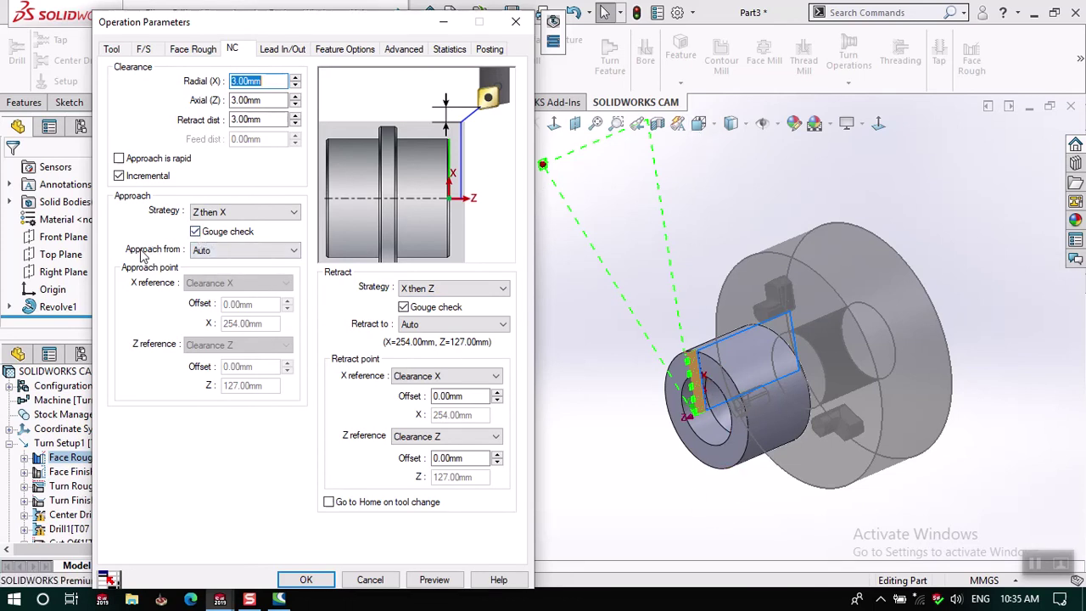
- Make Face Rough1 approach from an Approach Point with a 5 mm X offset
left_click(224, 252)
left_click(231, 297)
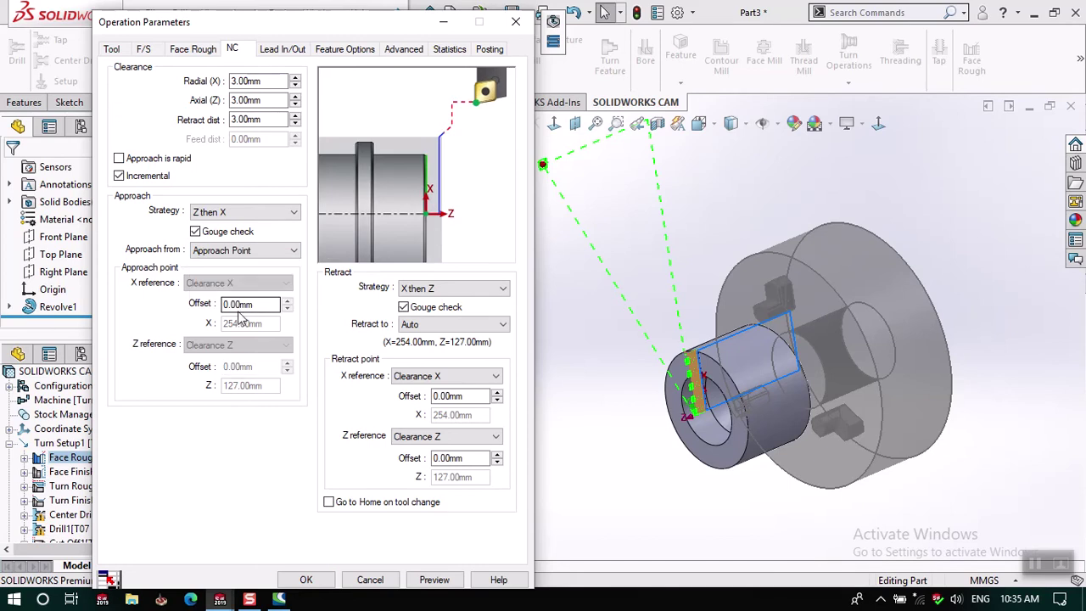
double_click(245, 304)
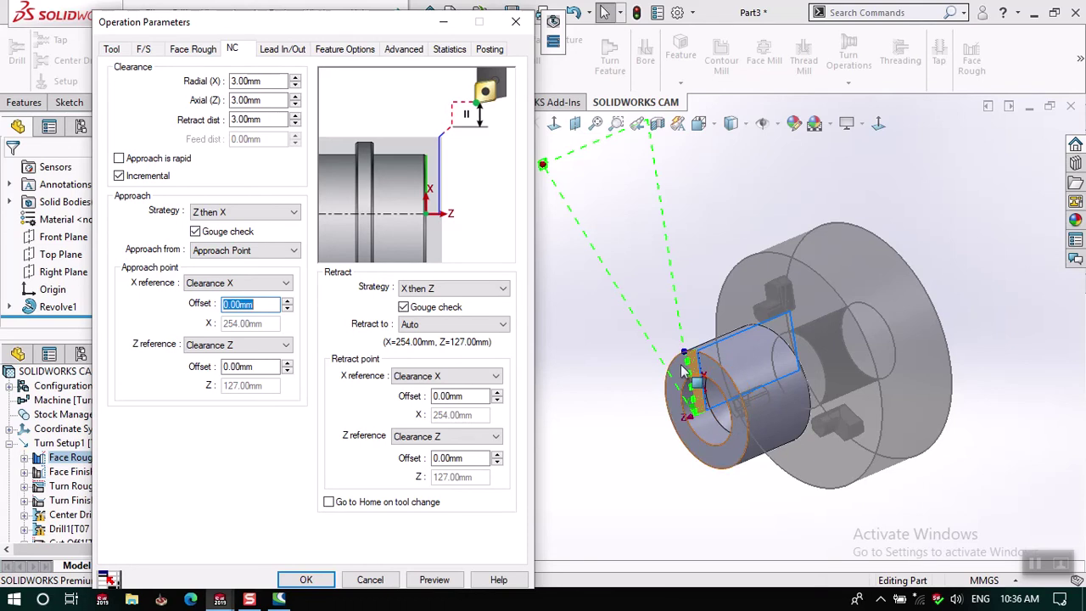
type("5")
left_click(259, 366)
type("5")
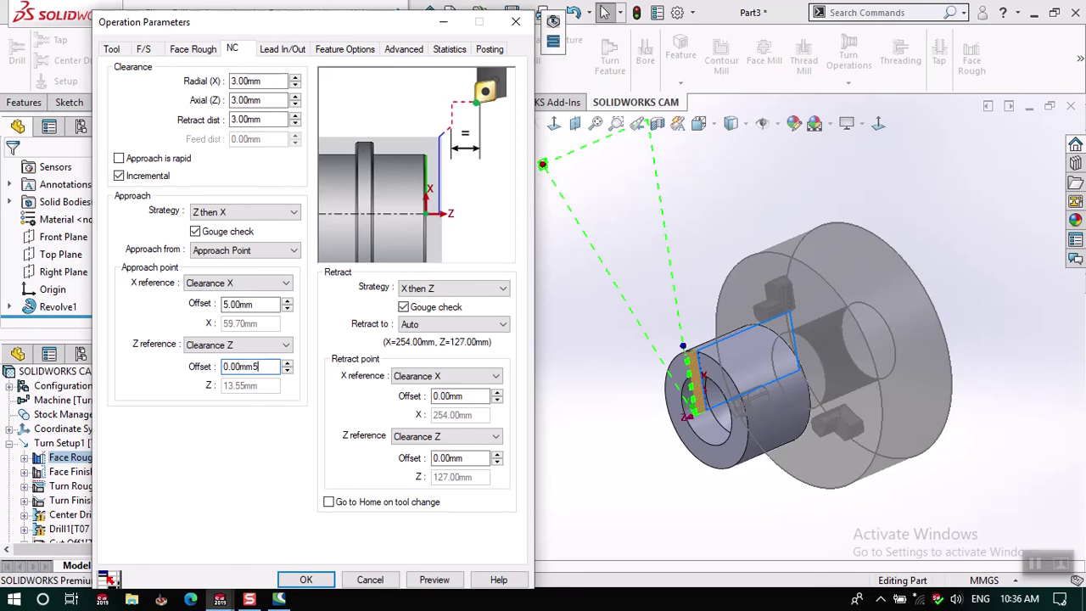
- Set the approach Z offset to 5 mm, placing the point at X 59.70mm, Z 18.55mm
double_click(230, 372)
key("BackSpace")
type("5")
left_click(266, 304)
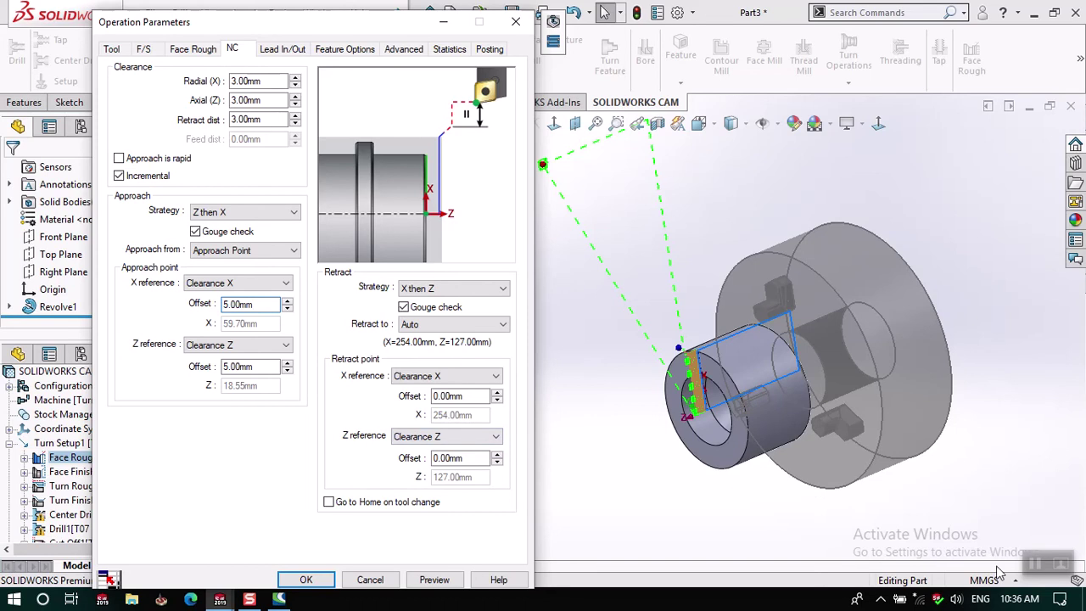
scroll(720, 365, "down", 3)
scroll(719, 365, "down", 3)
middle_click_drag(708, 339, 617, 293)
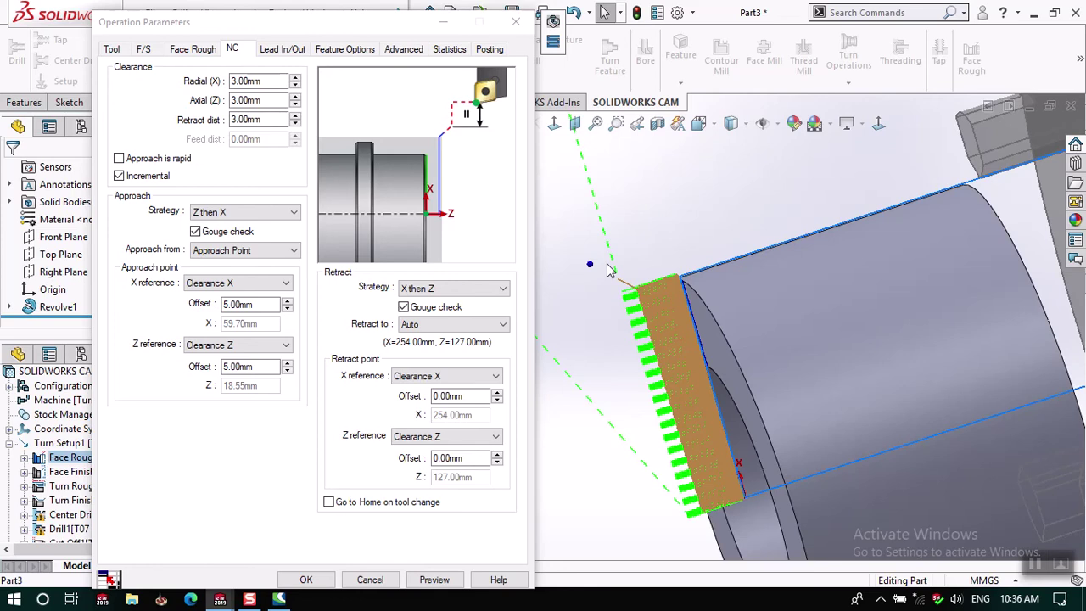
left_click(249, 305)
left_click(257, 366)
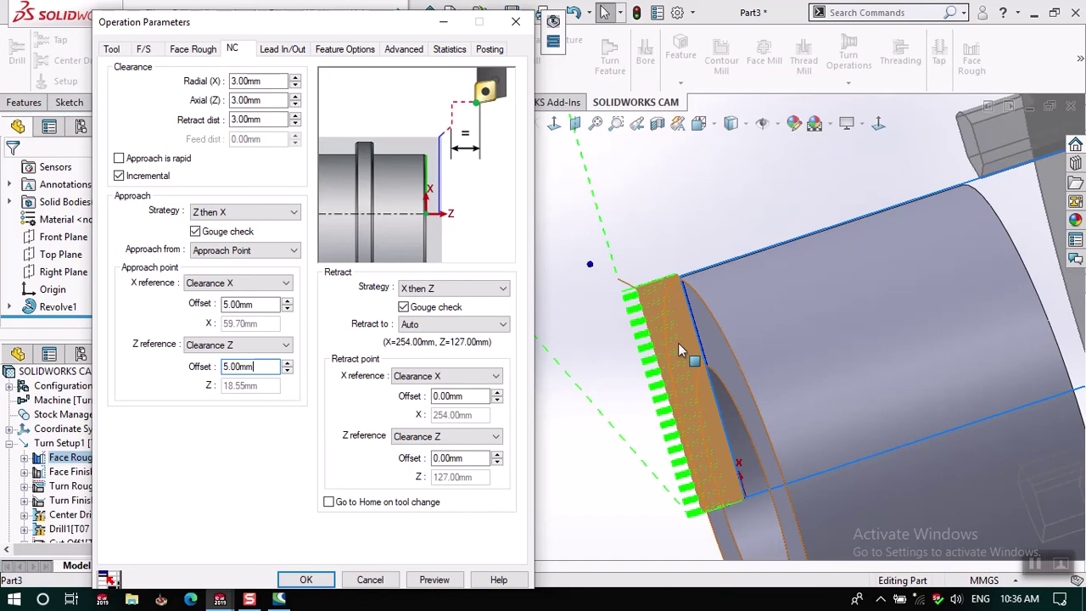
- Enter the retract point offsets, setting the Z offset to 50 mm
double_click(462, 396)
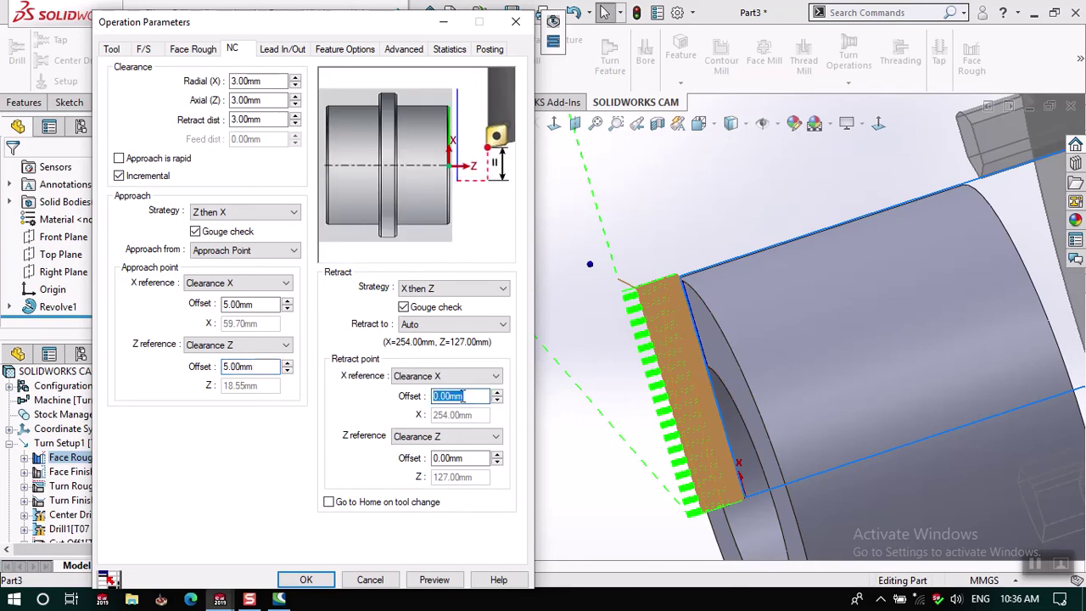
type("50")
double_click(478, 458)
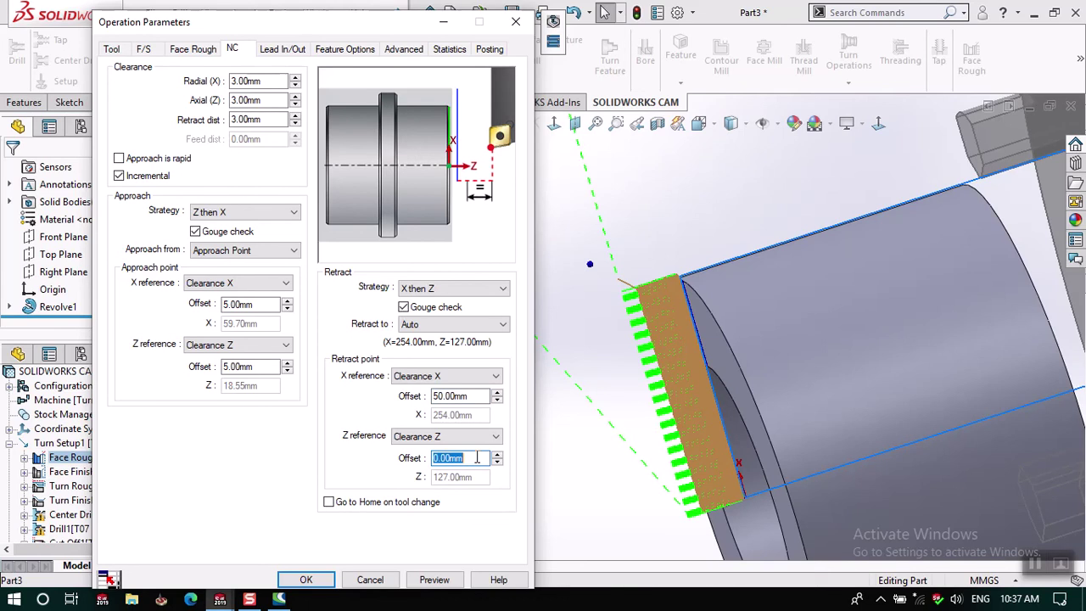
type("50")
scroll(708, 437, "up", 2)
scroll(710, 416, "up", 2)
scroll(711, 410, "up", 1)
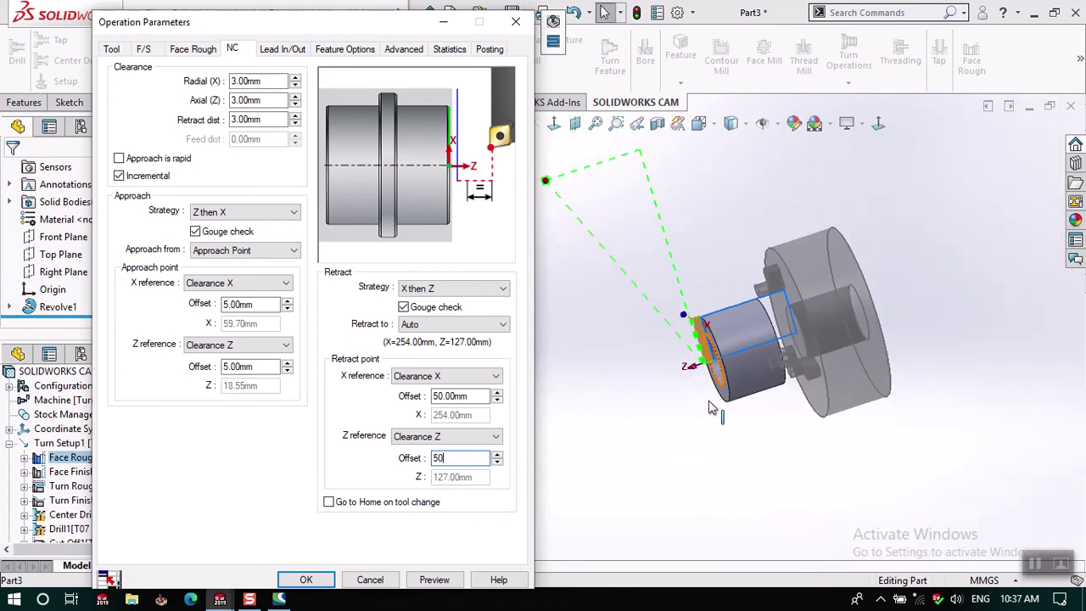
scroll(696, 344, "down", 2)
scroll(693, 340, "down", 1)
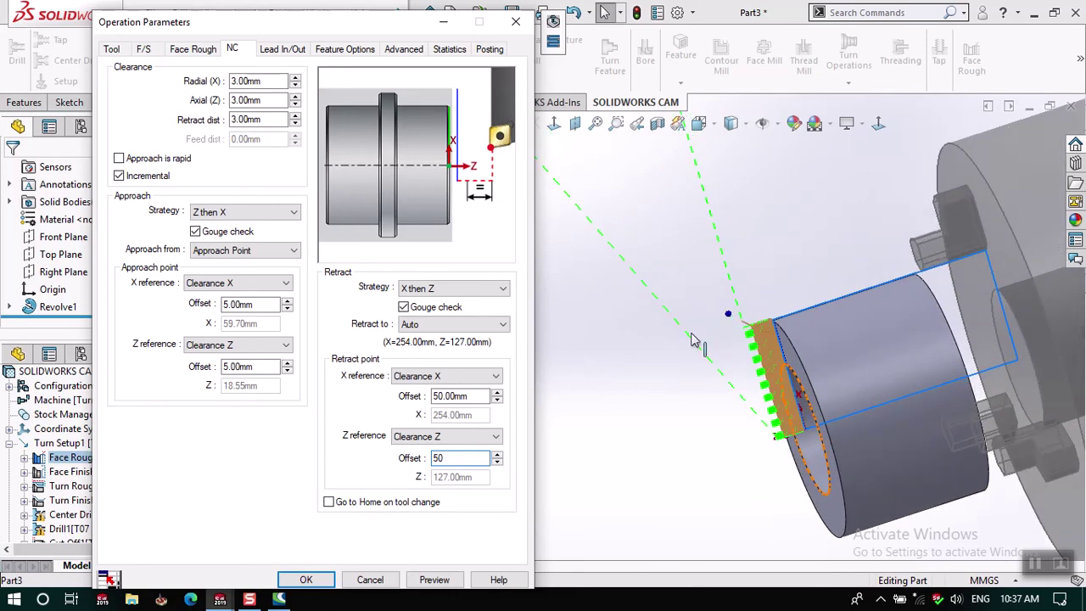
left_click(477, 397)
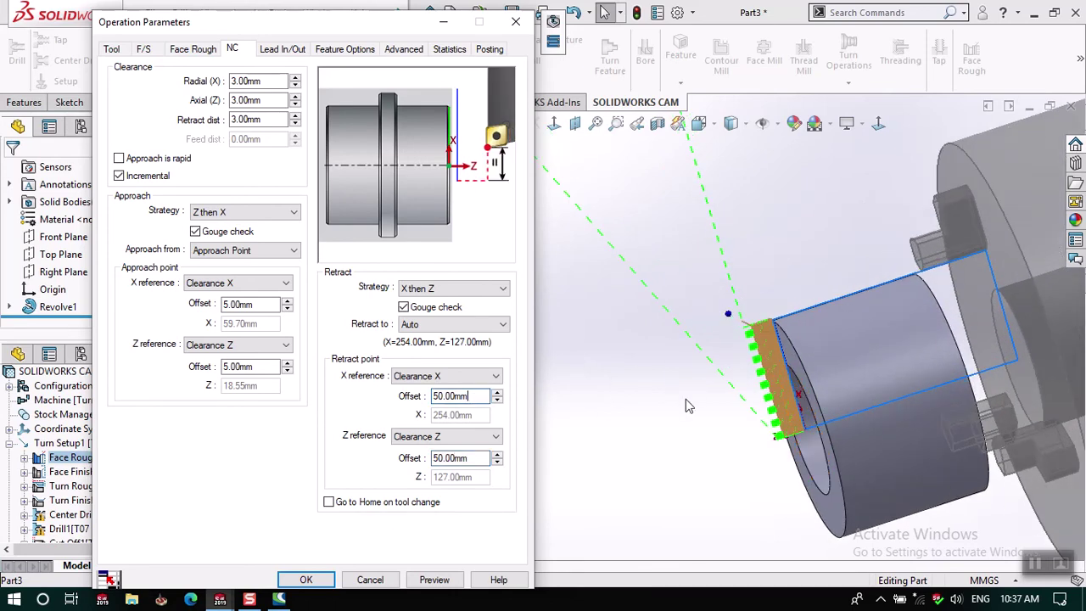
- Retract to Retract Point with a 100 mm X offset and preview the 5653.084 mm toolpath
scroll(689, 406, "up", 1)
scroll(704, 399, "up", 2)
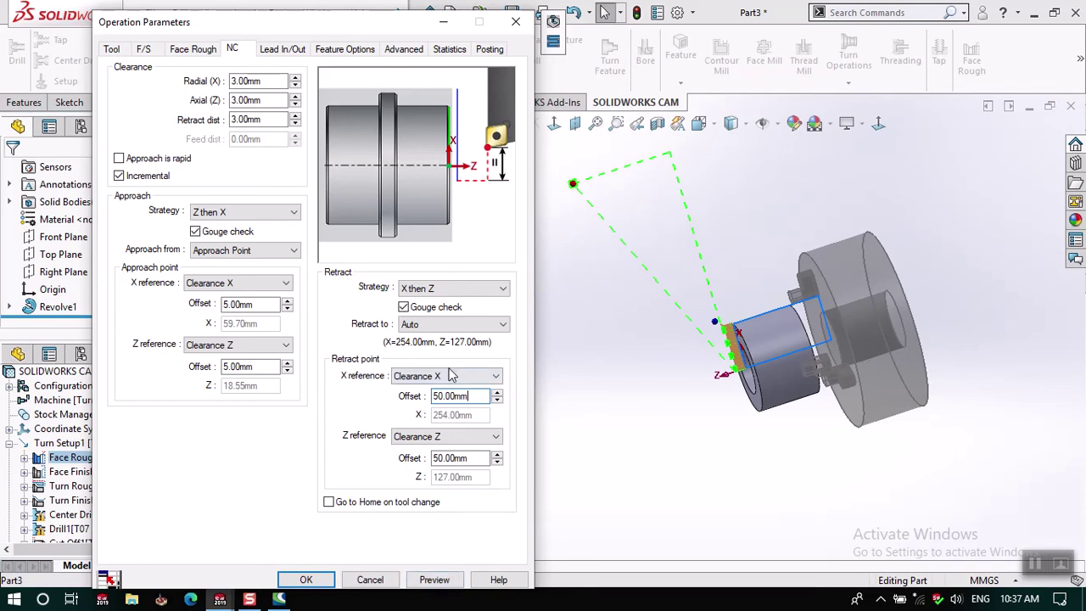
left_click(458, 325)
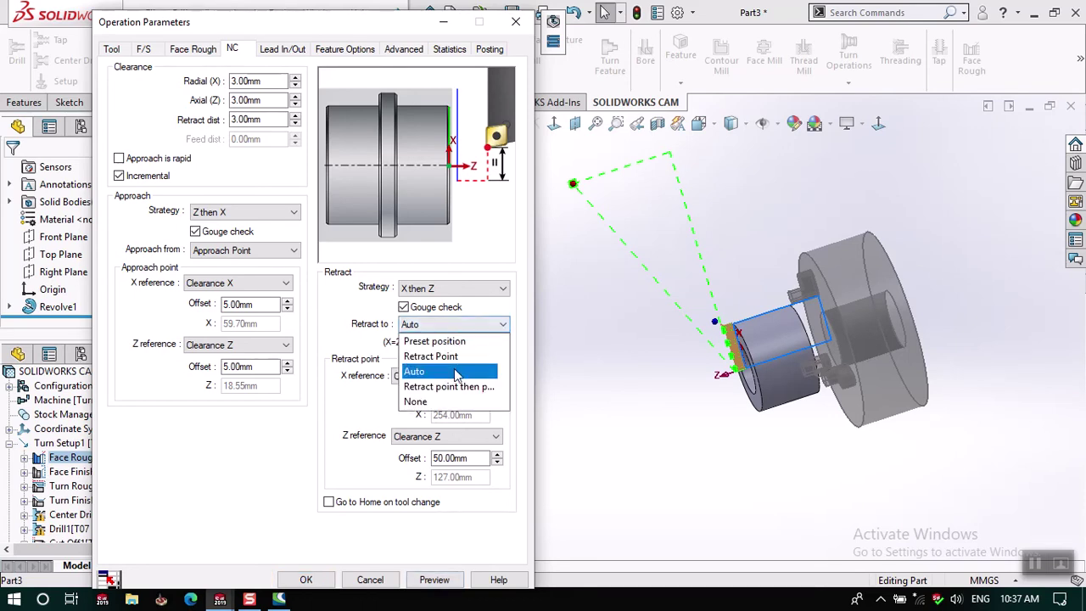
left_click(459, 356)
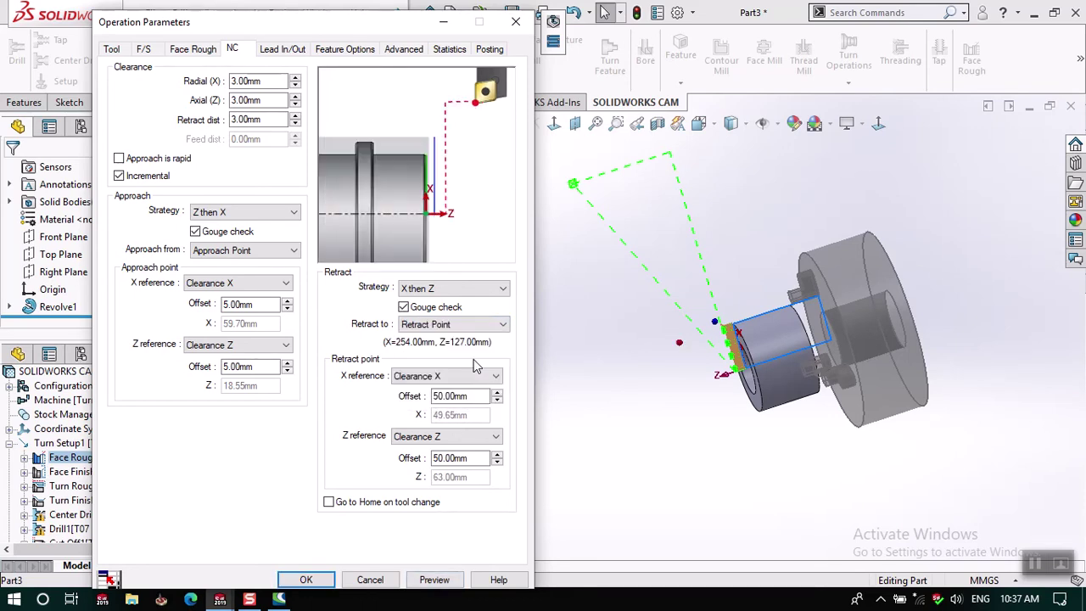
scroll(679, 352, "down", 1)
scroll(645, 356, "down", 1)
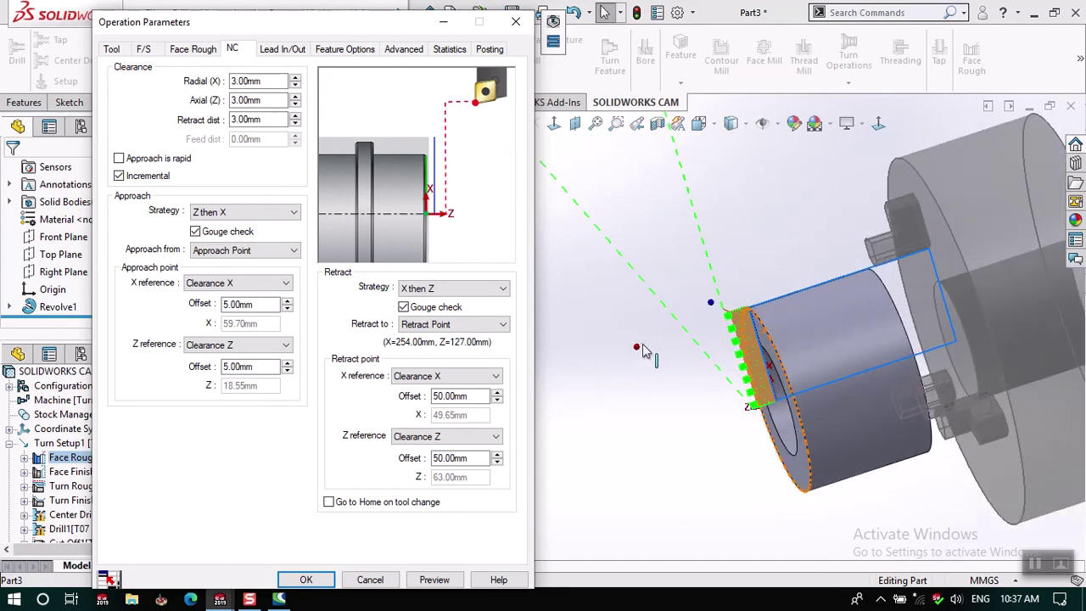
left_click(477, 396)
double_click(476, 396)
type("100")
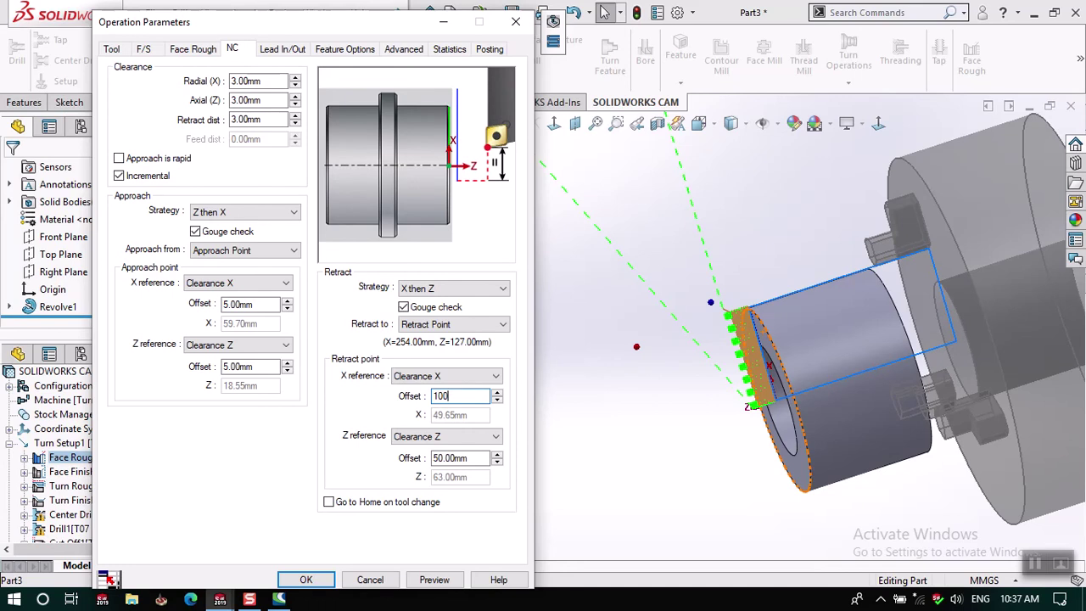
left_click(467, 457)
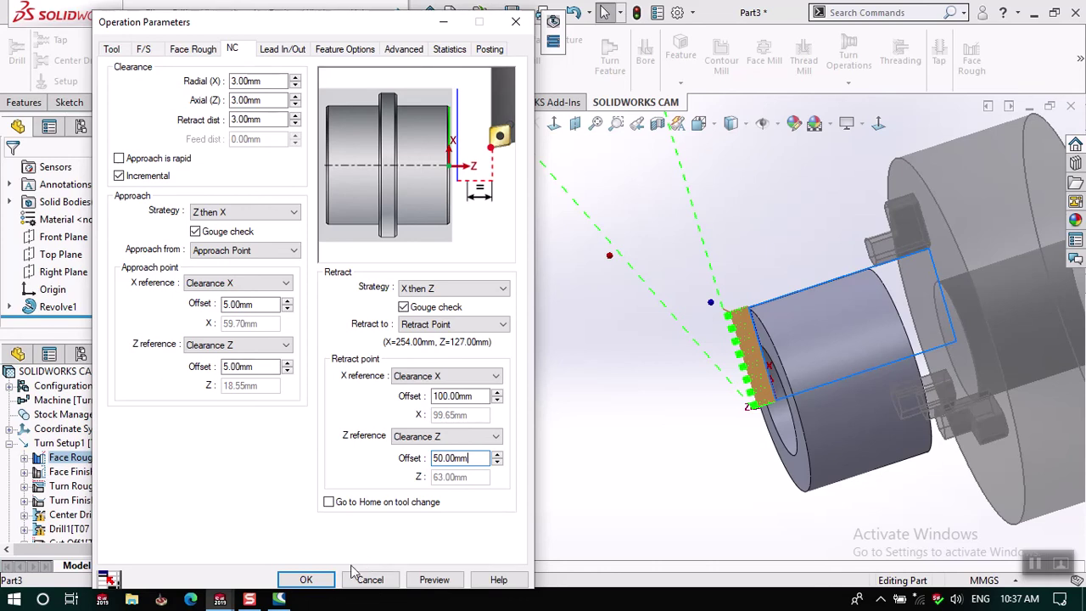
left_click(432, 584)
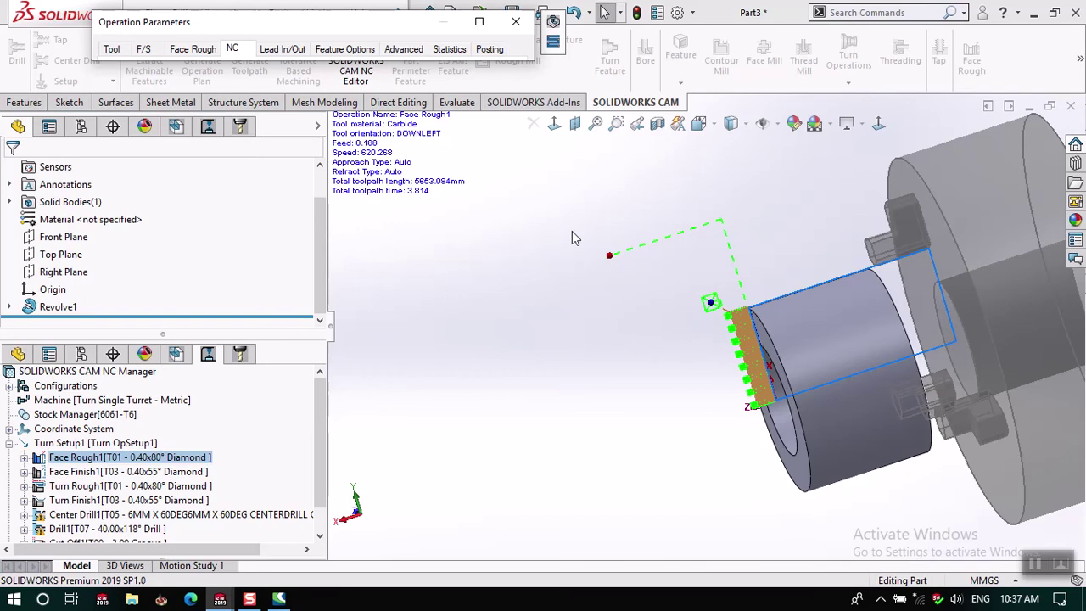
- Go to Face Rough's feeds and speeds page and switch the spindle speed to fixed RPM mode
left_click(289, 49)
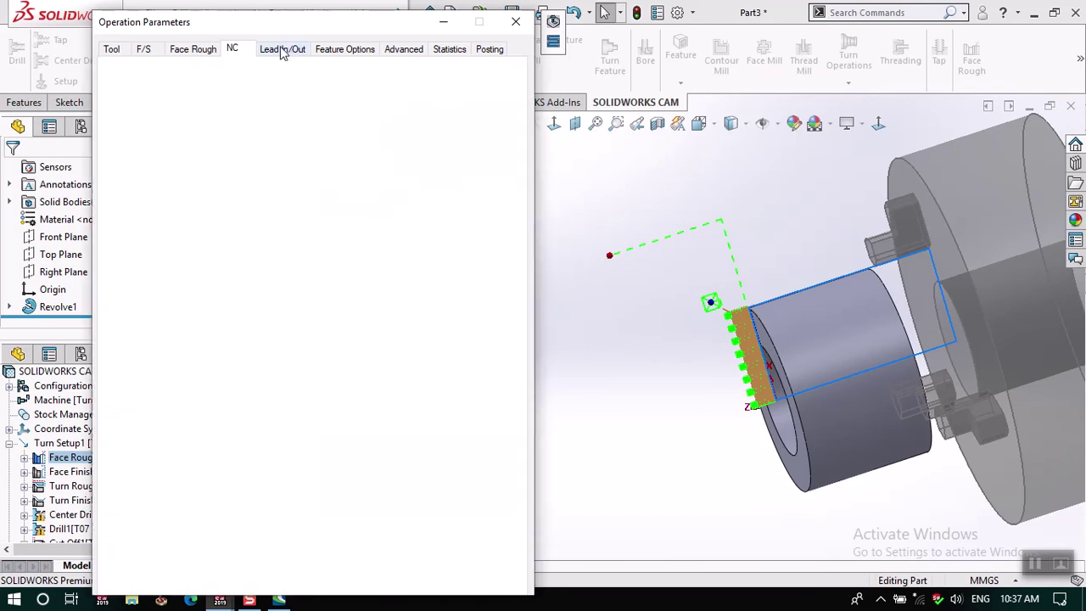
left_click(192, 48)
left_click(142, 49)
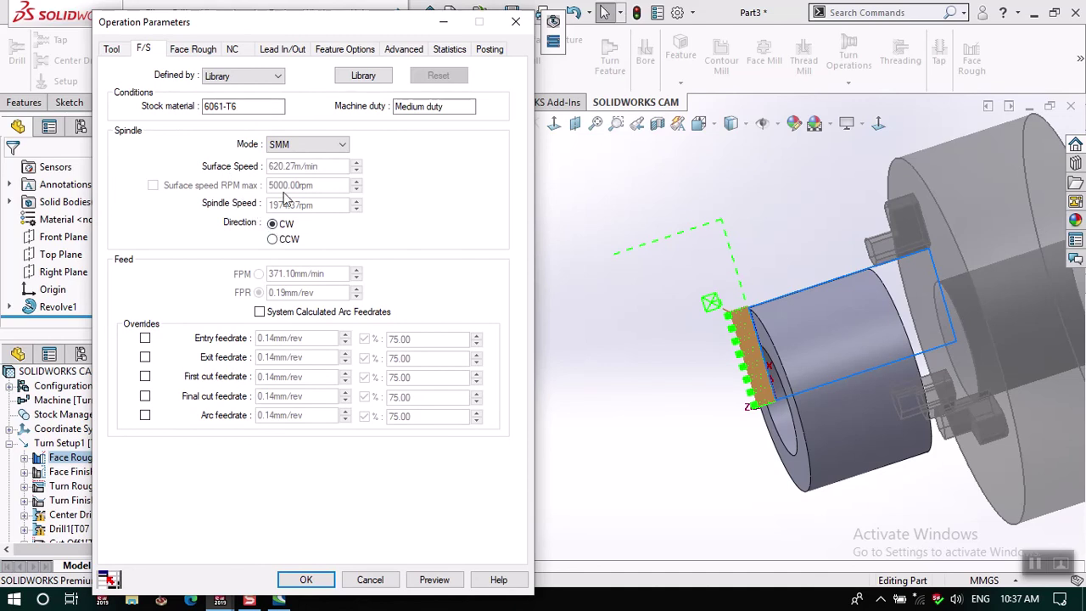
left_click(289, 240)
left_click(297, 145)
left_click(311, 163)
- Define feeds and speeds by Operation with a 3000 rpm spindle speed, keeping feed at 0.19 mm/rev
left_click(246, 78)
left_click(249, 96)
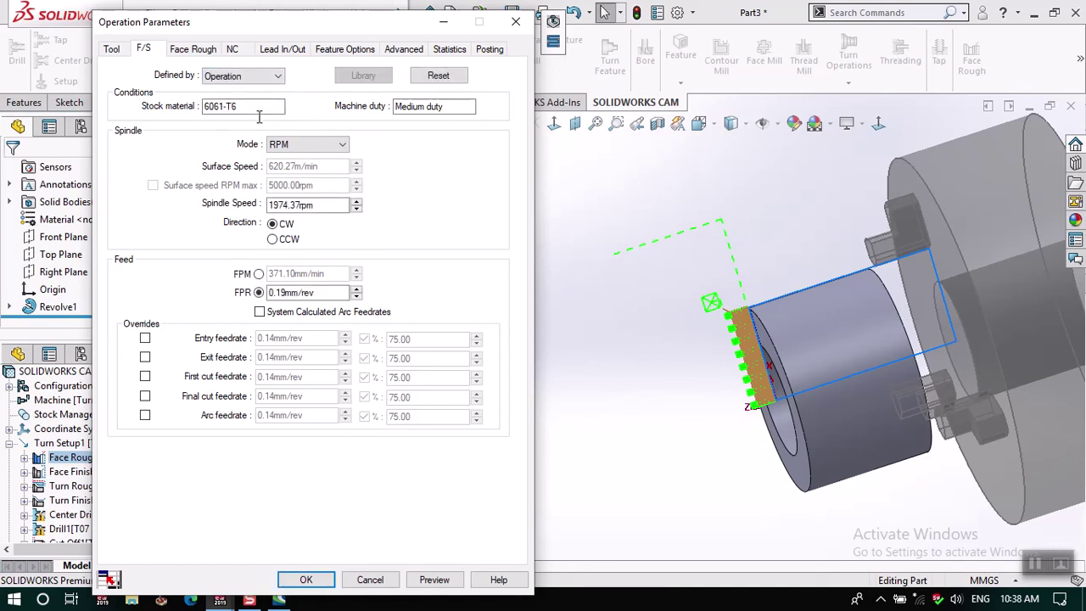
double_click(322, 205)
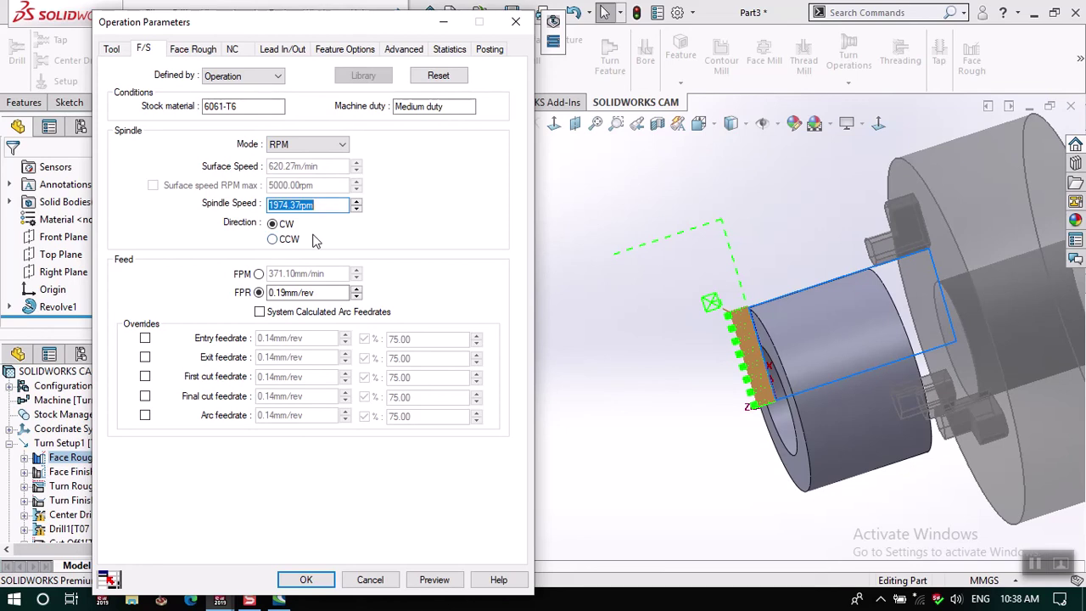
type("3000")
left_click(259, 292)
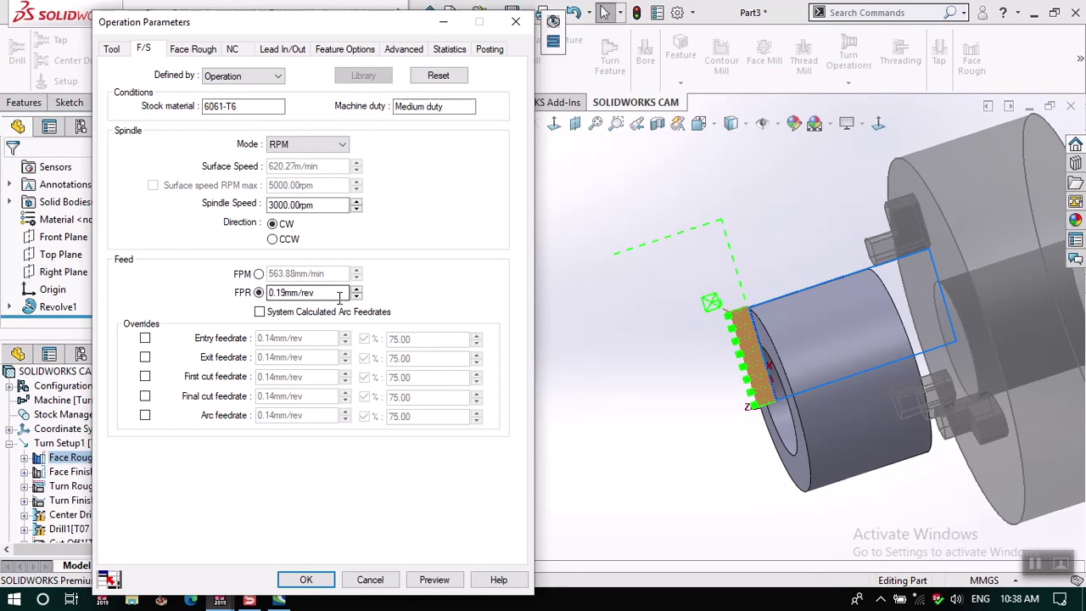
double_click(327, 293)
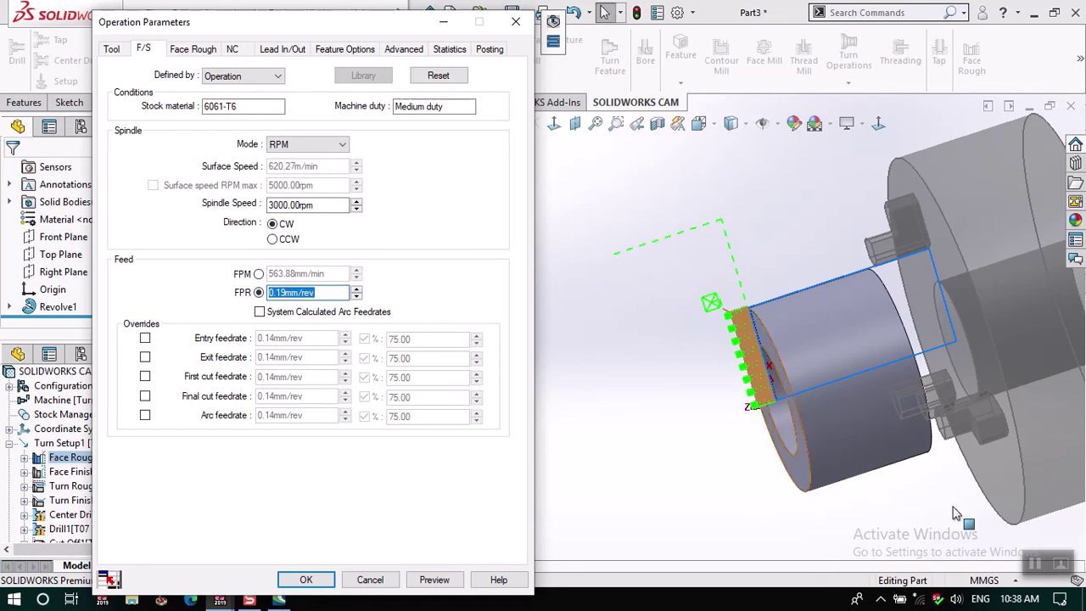
left_click(560, 506)
left_click(113, 54)
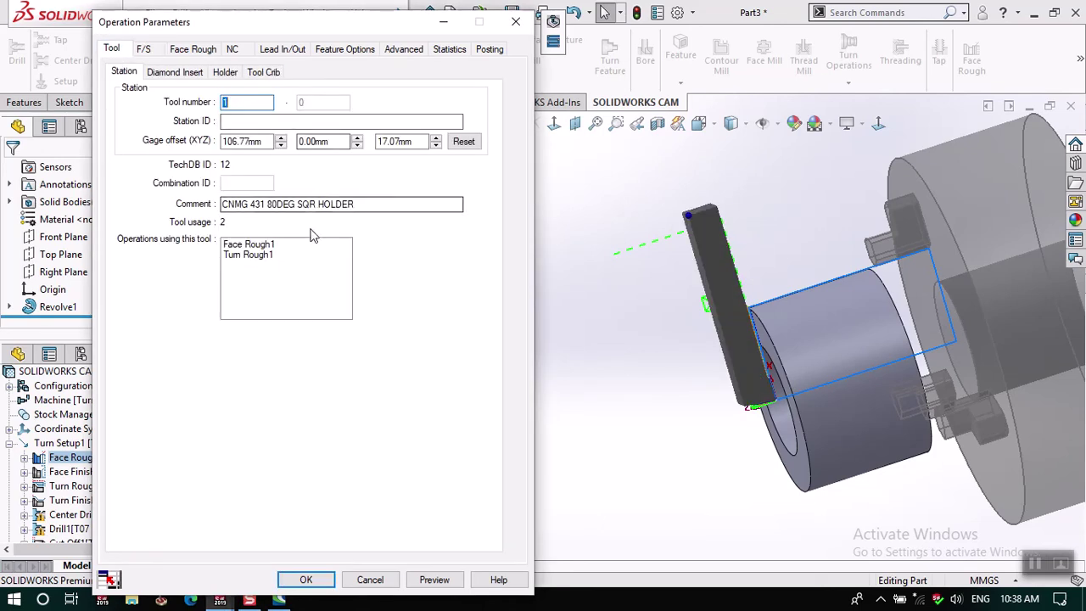
- Check Face Rough1's tool number and TechDB ID, keeping the first CNMG turning tool from the crib
left_click(239, 102)
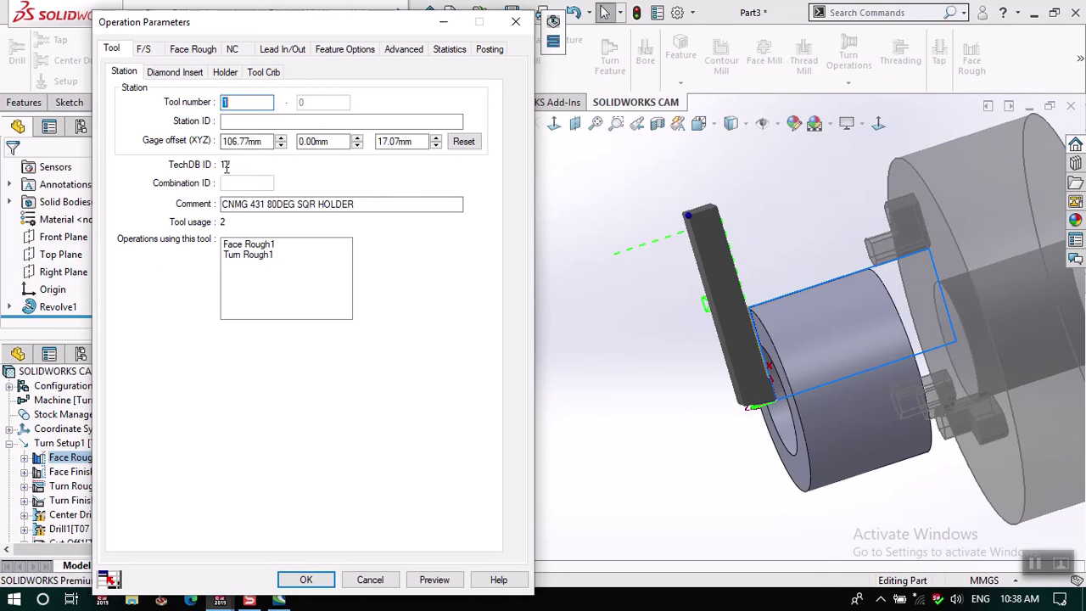
left_click_drag(231, 165, 209, 167)
left_click(262, 72)
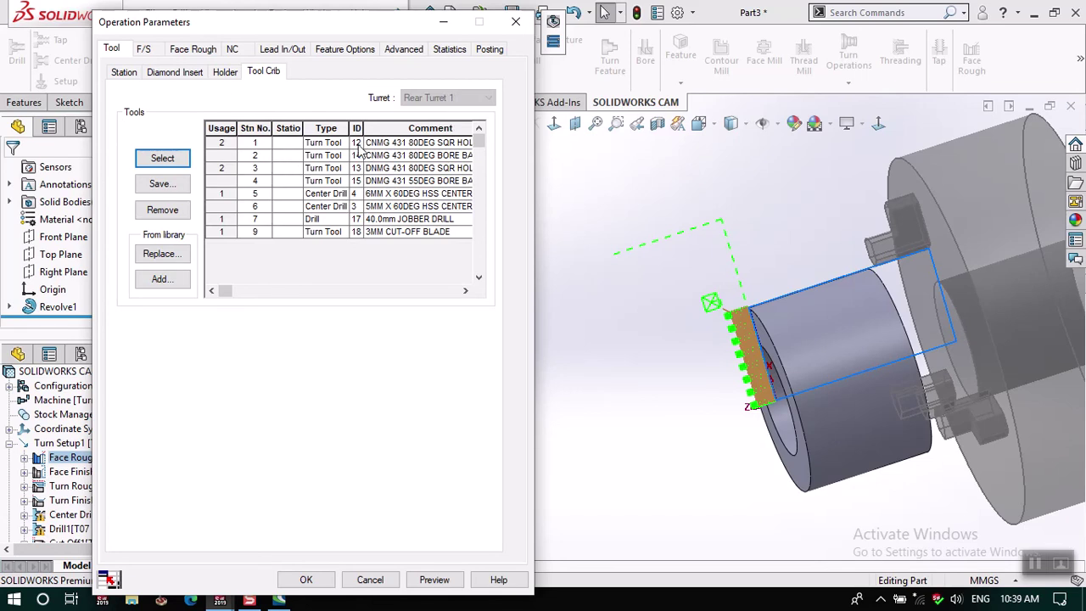
left_click(223, 143)
left_click(222, 143)
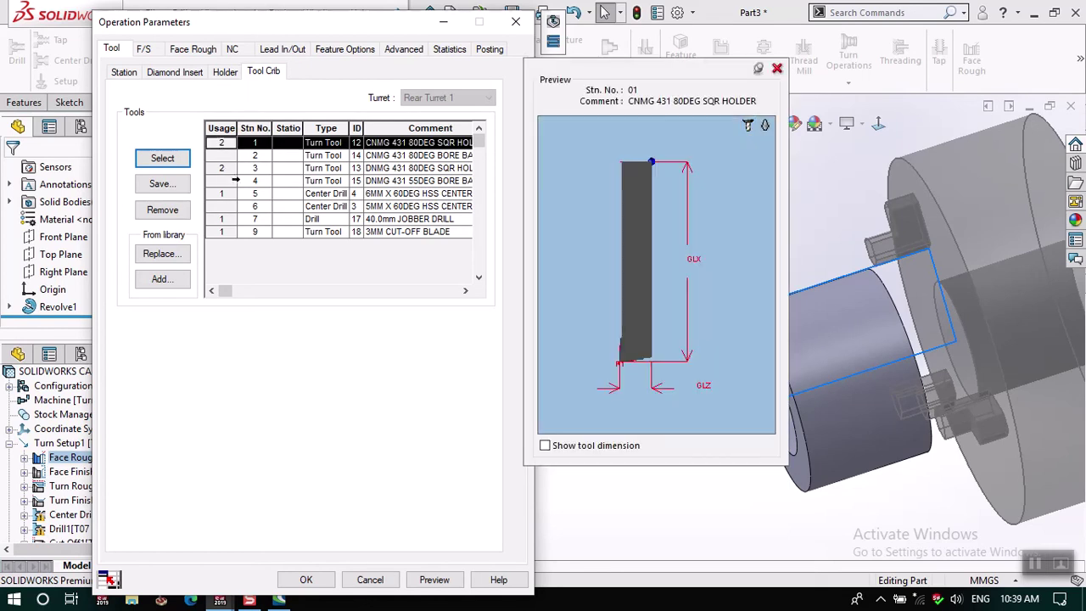
left_click(225, 73)
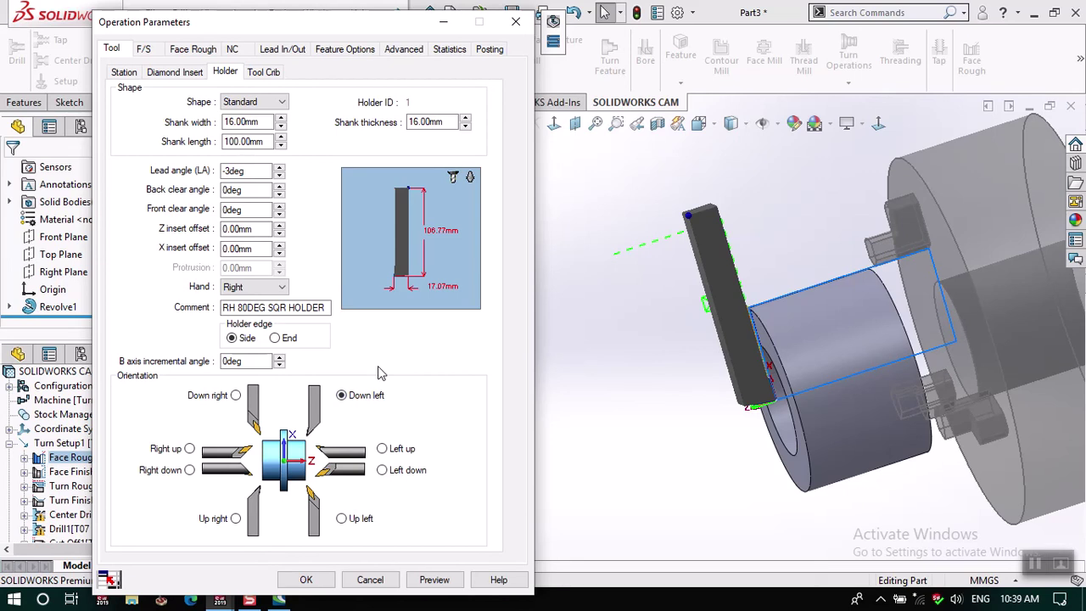
- Review the diamond insert's angle, inscribed circle, corner radius, thickness and relief values, then the station details
left_click(157, 73)
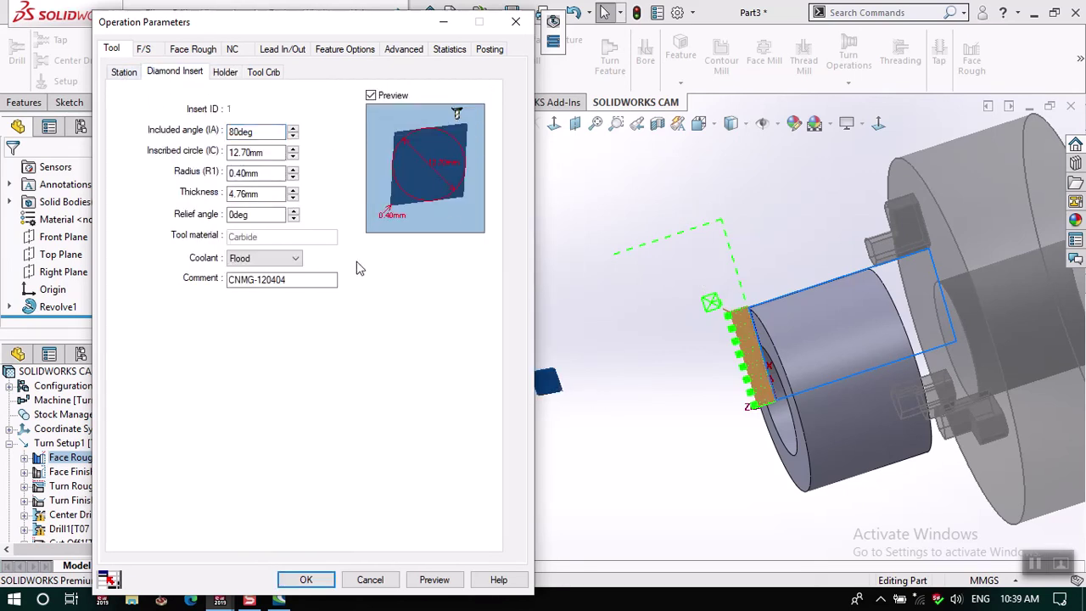
double_click(263, 132)
double_click(263, 153)
double_click(256, 131)
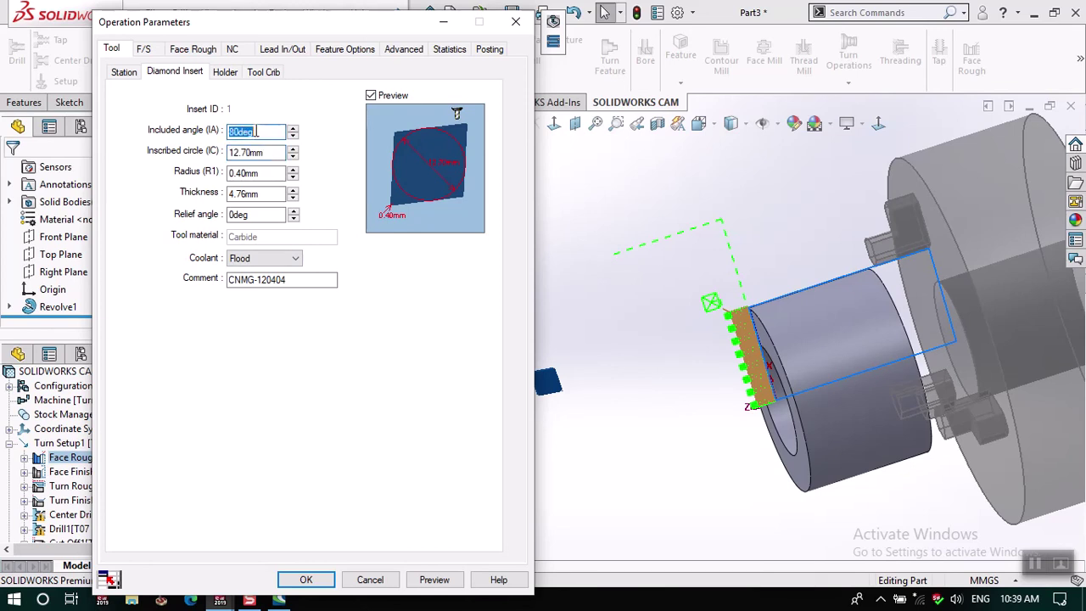
double_click(265, 172)
double_click(265, 194)
double_click(274, 215)
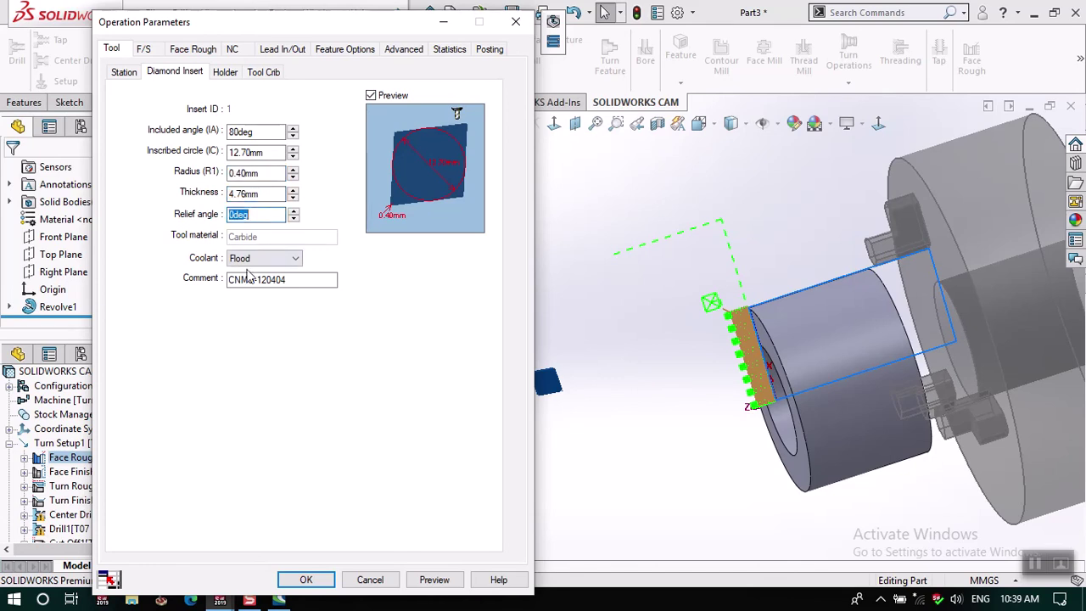
left_click(255, 131)
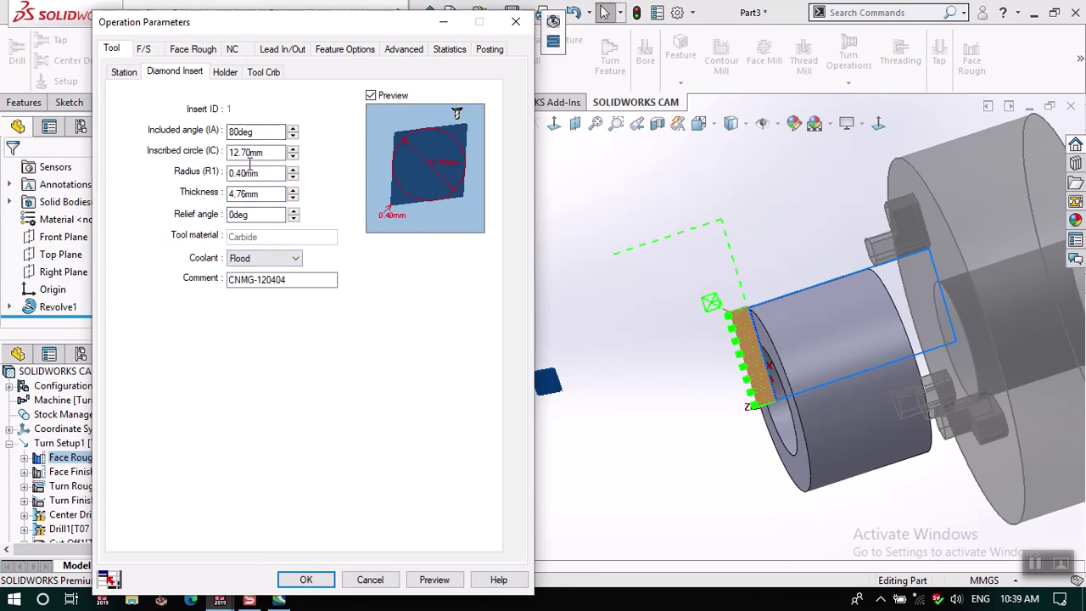
left_click(124, 73)
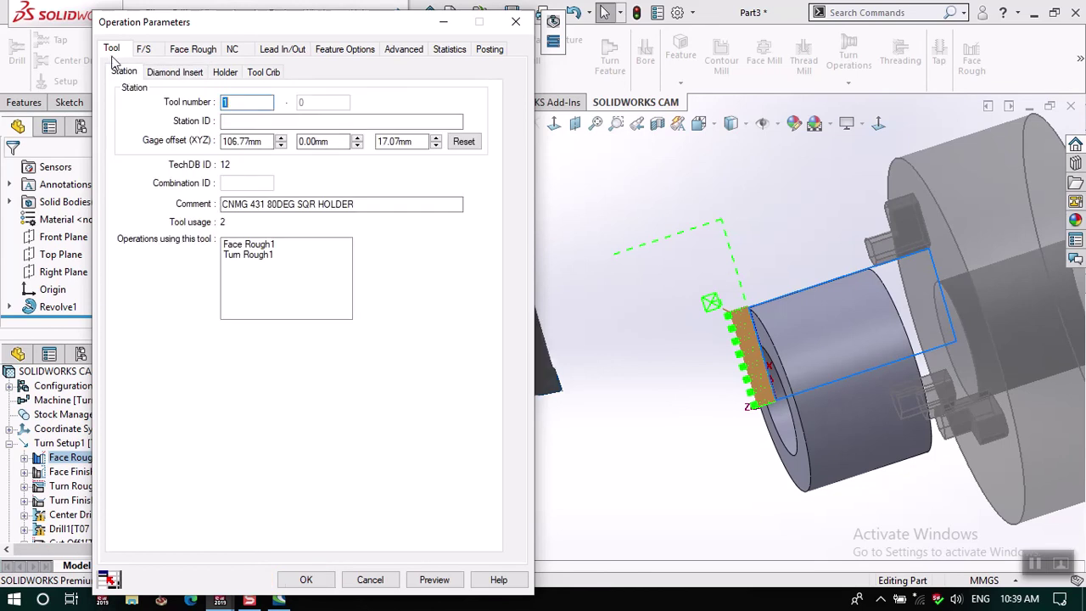
left_click(305, 580)
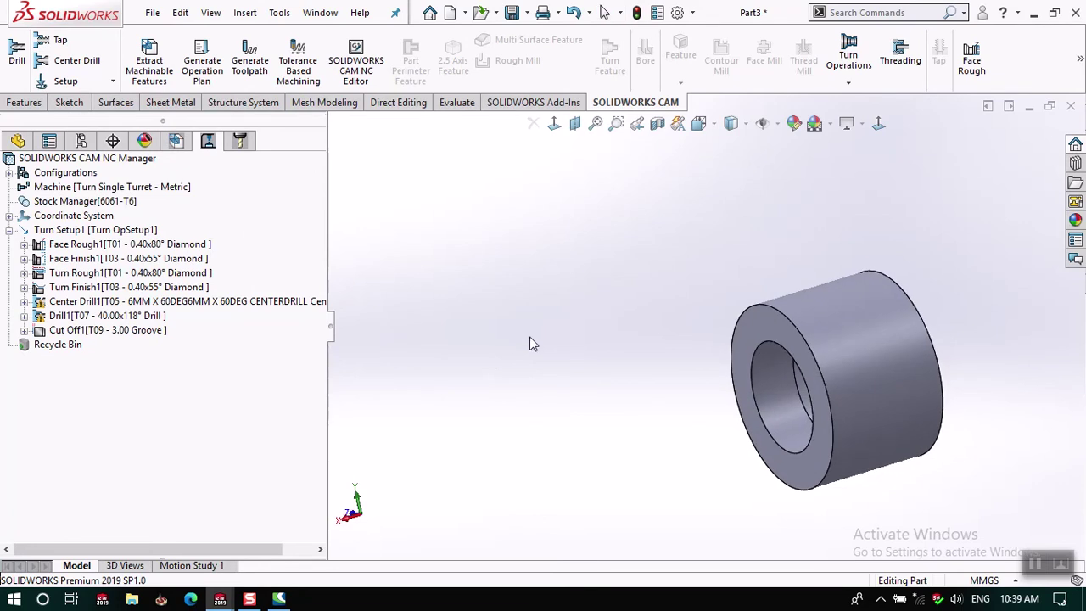
- Compare the Face Rough1 and Face Finish1 toolpaths on the stock, then bring up Face Rough1's context menu
left_click(174, 245)
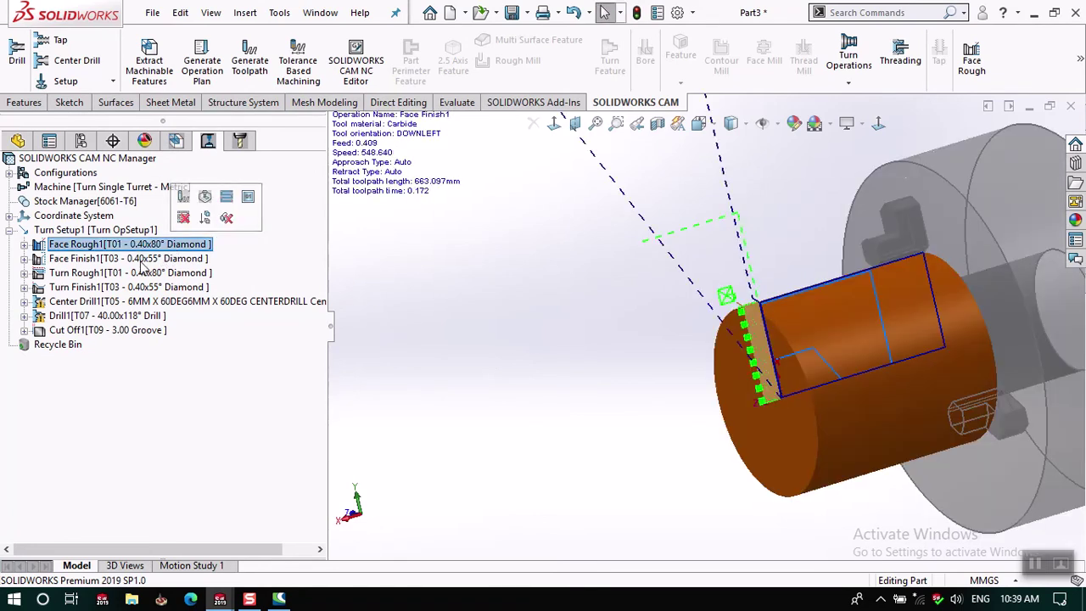
left_click(170, 259)
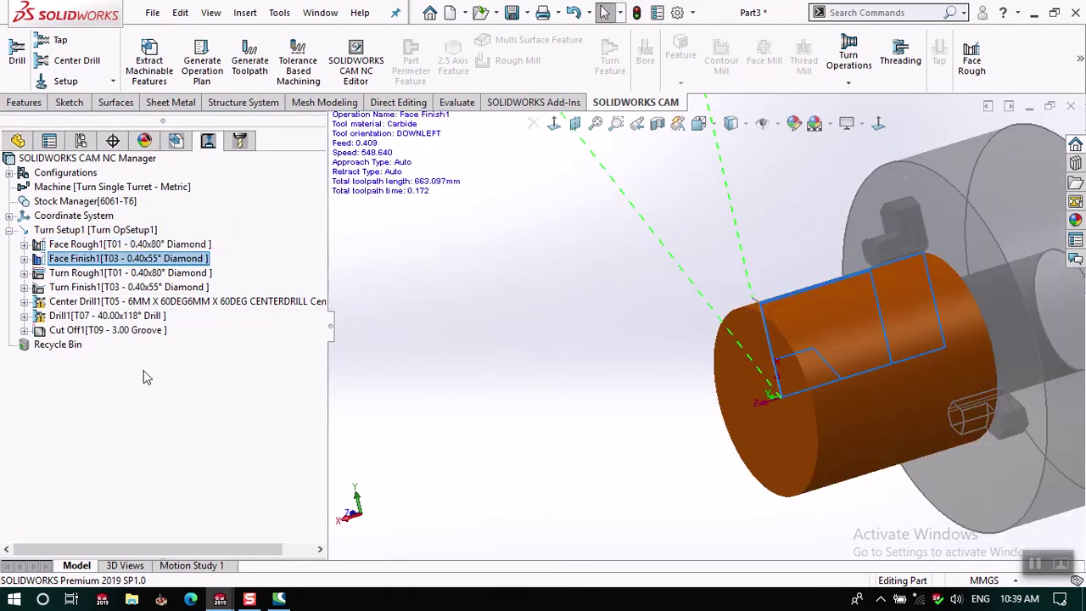
mouse_move(470, 380)
middle_mouse_down()
mouse_move(468, 344)
mouse_move(564, 367)
middle_mouse_up()
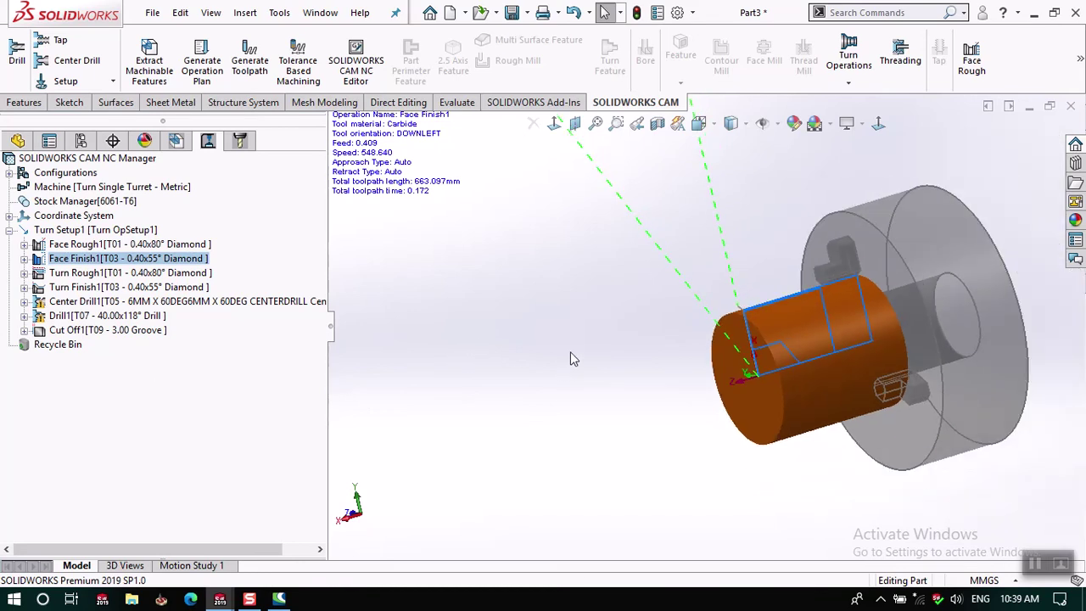
middle_click_drag(964, 396, 843, 356)
left_click(102, 244)
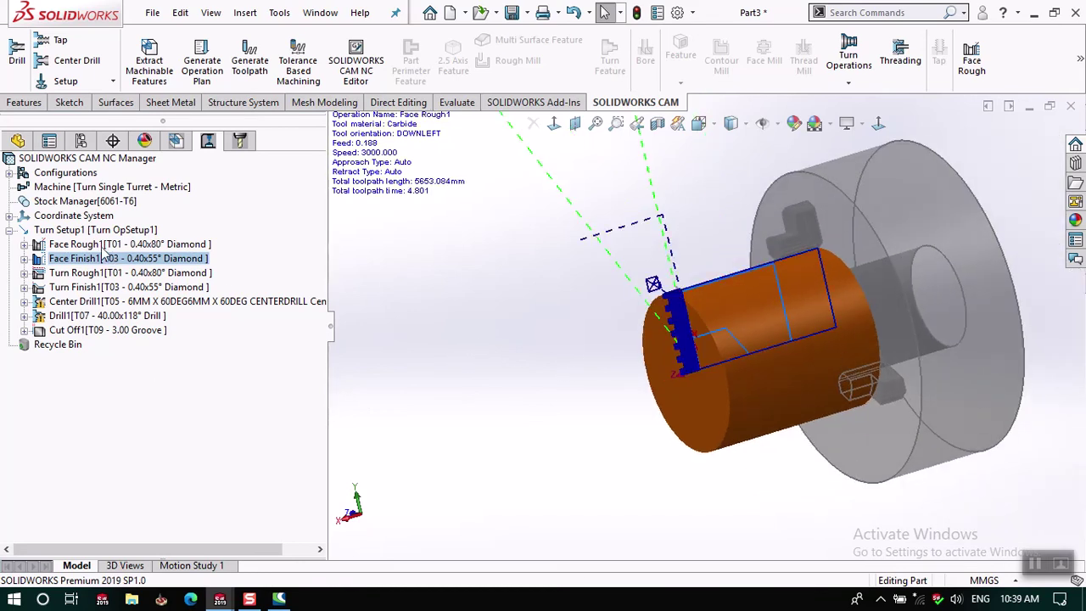
left_click(102, 246)
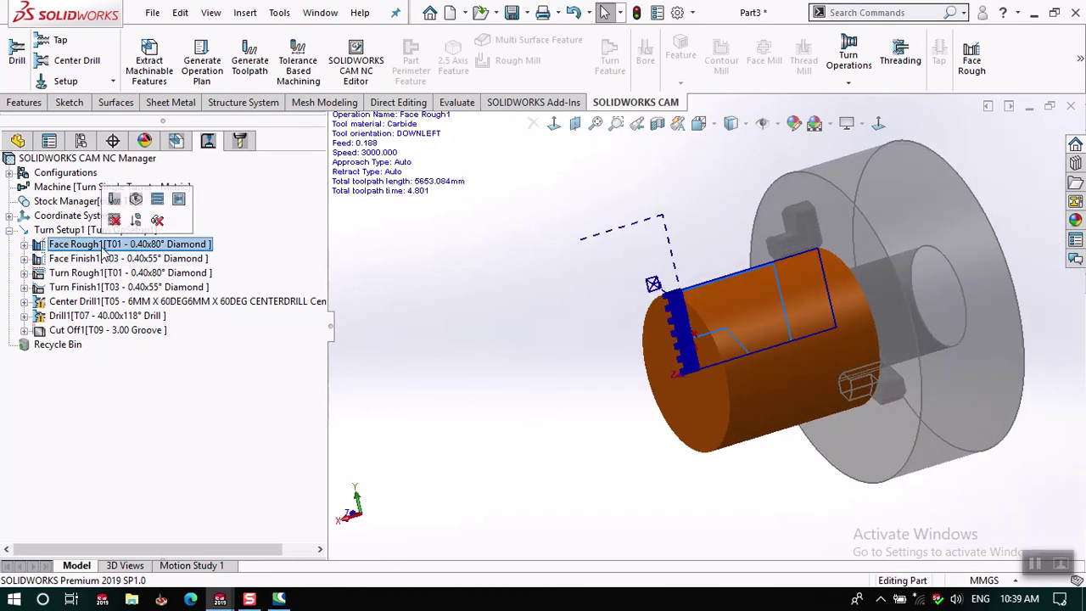
left_click(96, 260)
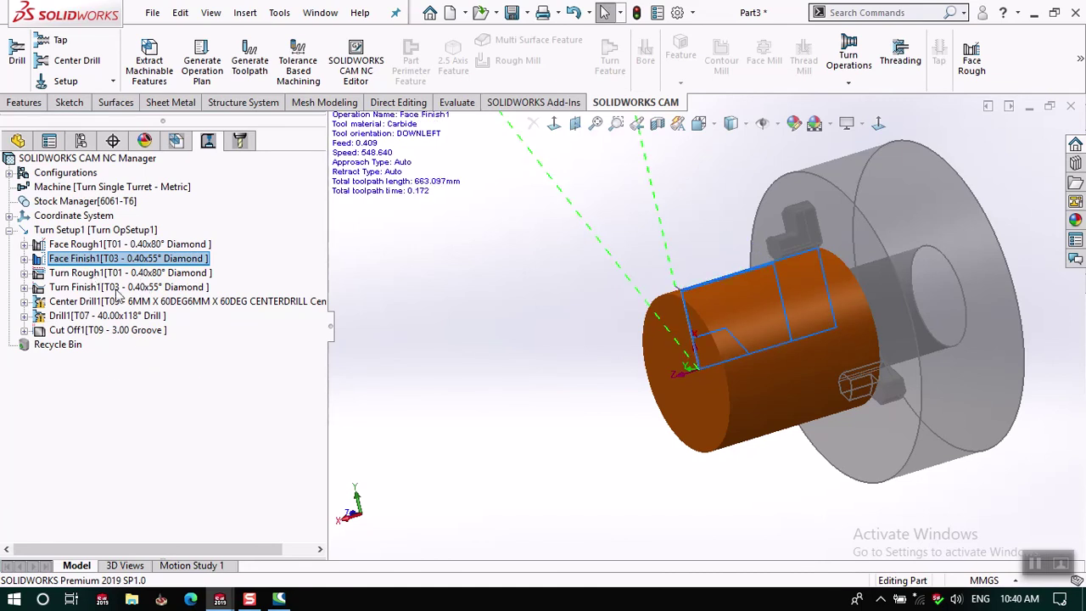
left_click(92, 245)
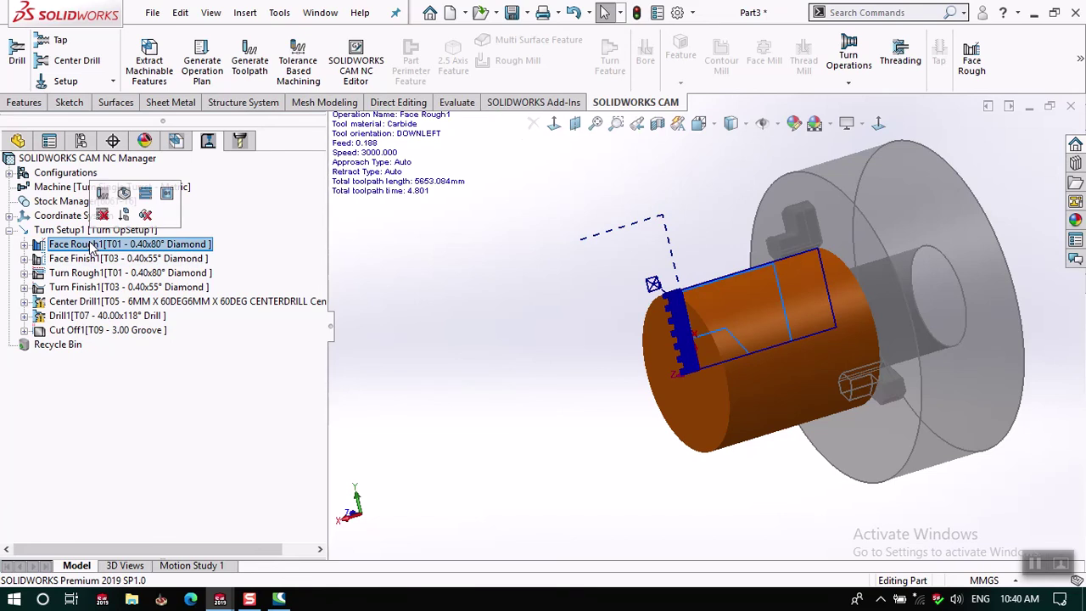
right_click(91, 244)
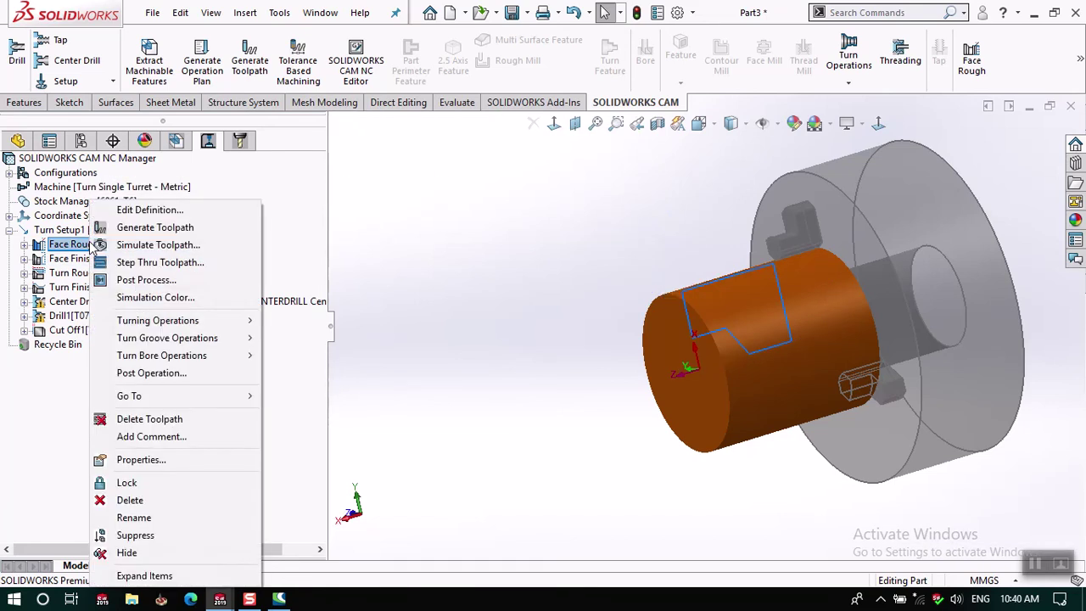
- Start Post Process and save the output as CNC Code file Part3.cnc on the Desktop
left_click(153, 279)
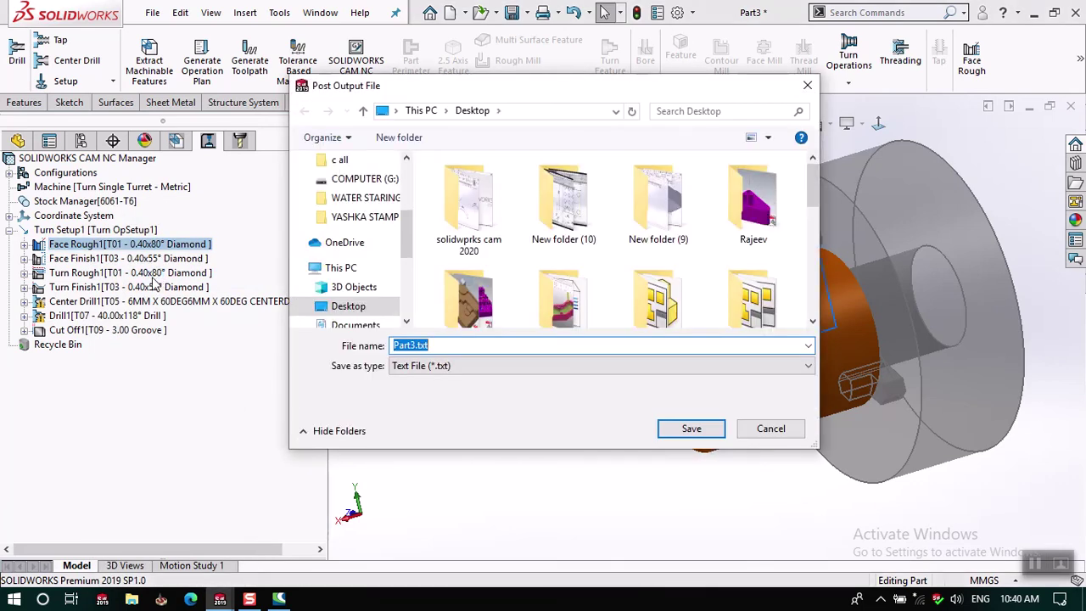
scroll(365, 182, "up", 3)
left_click(352, 173)
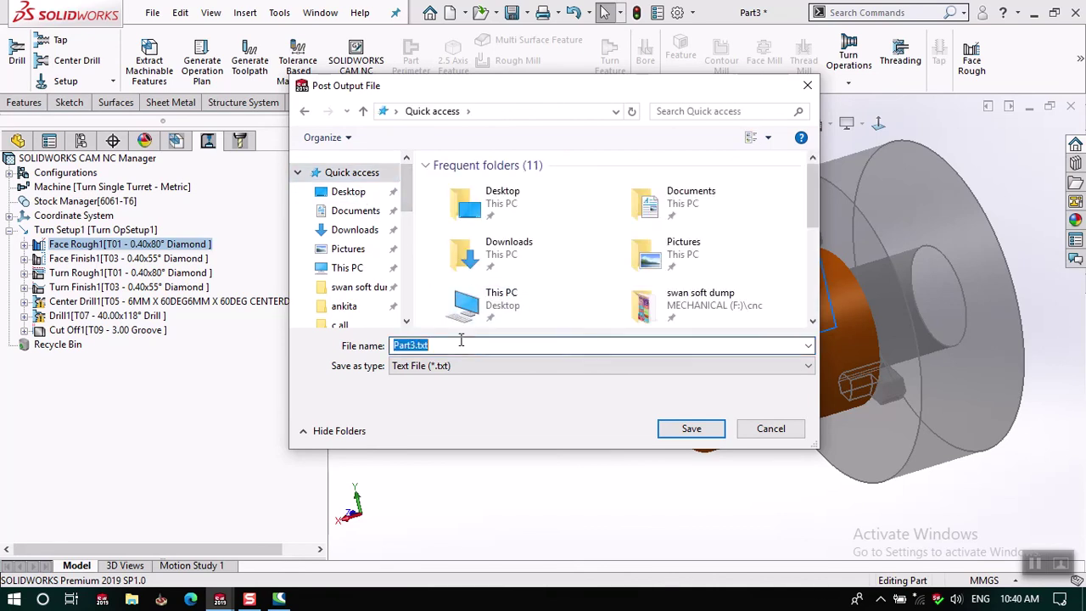
left_click(699, 432)
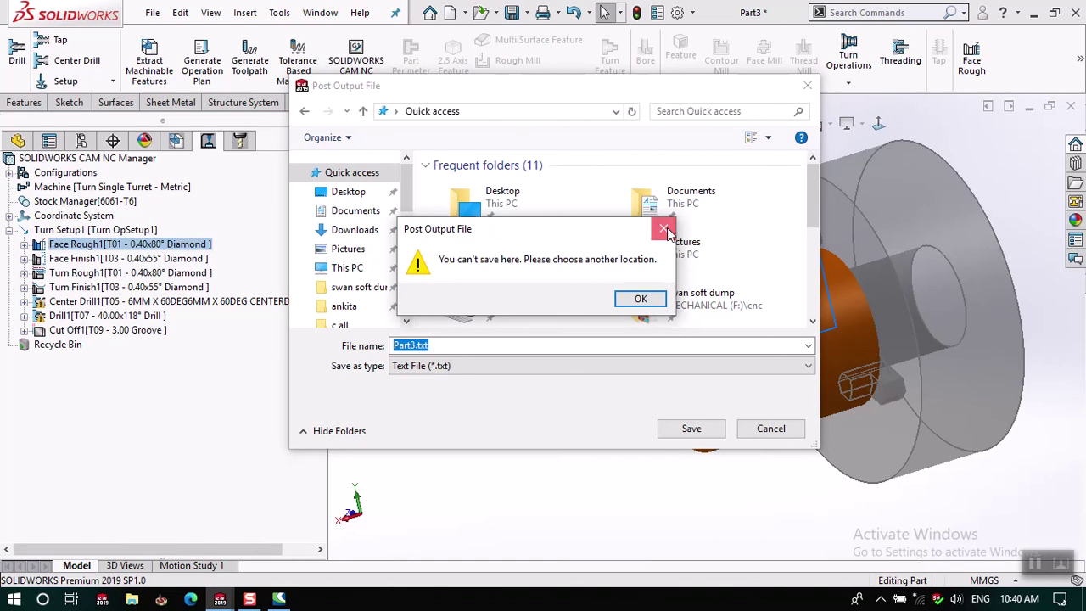
left_click(641, 300)
left_click(543, 367)
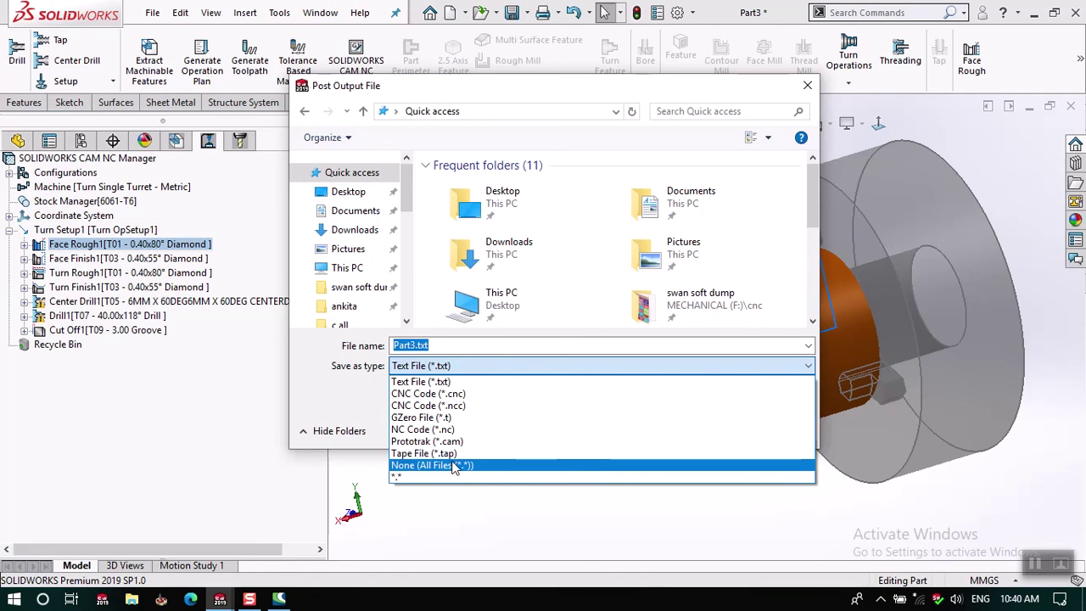
left_click(458, 399)
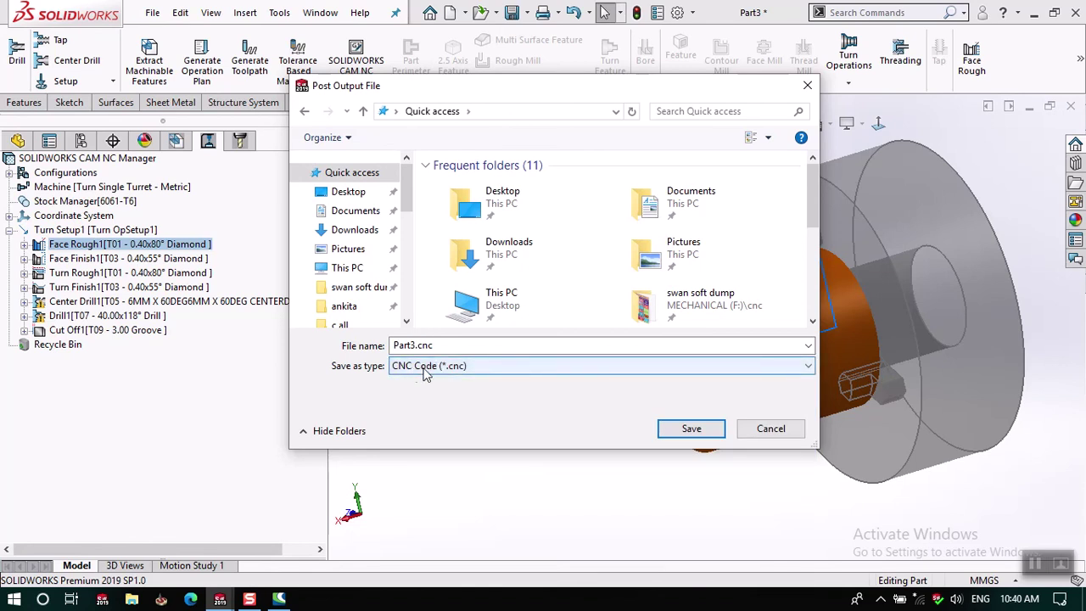
left_click(679, 435)
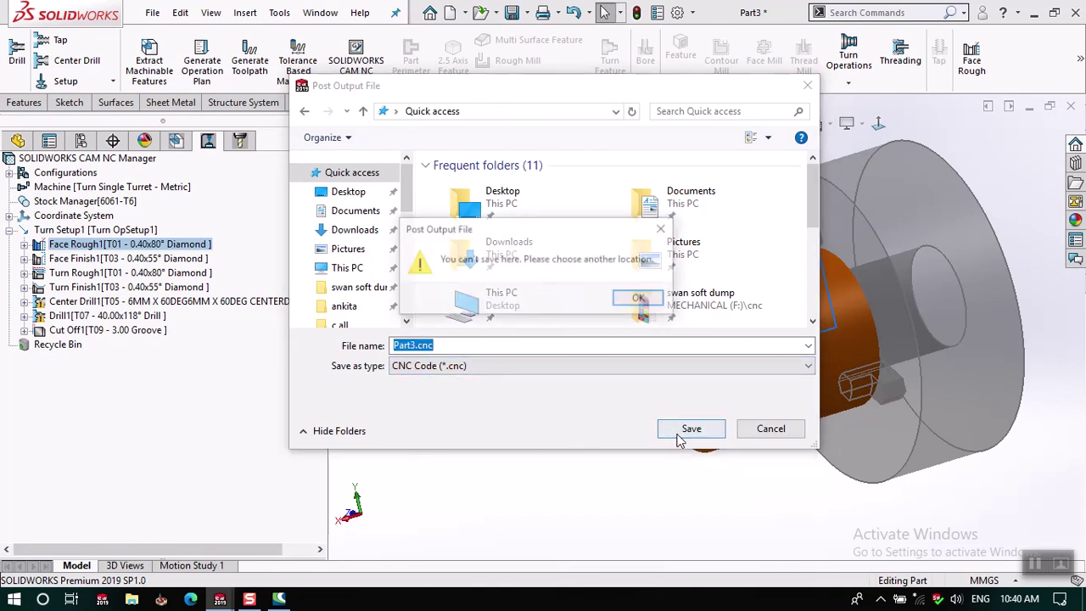
left_click(642, 299)
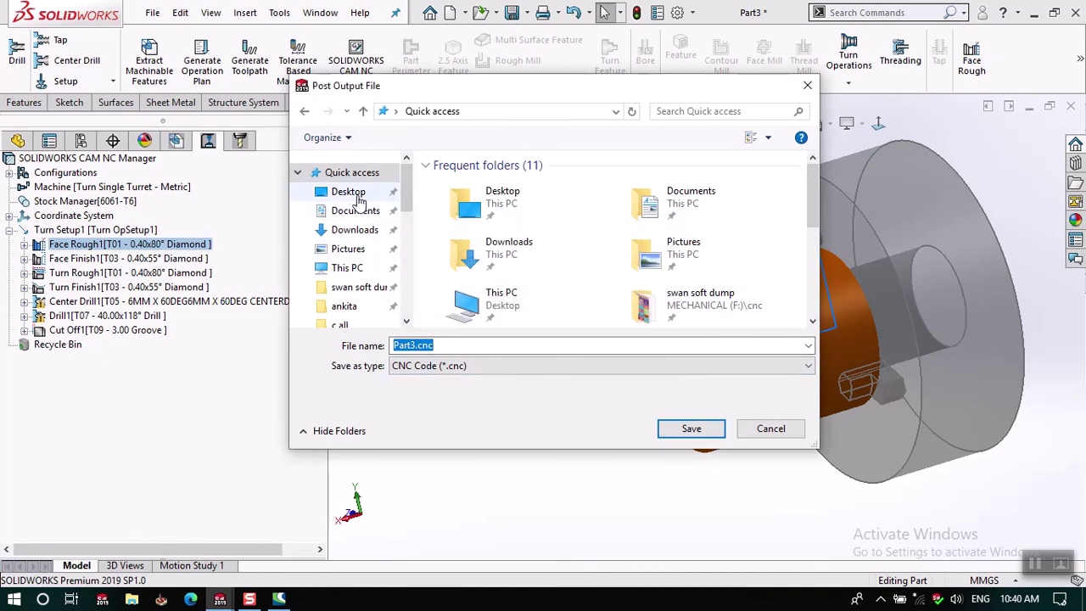
left_click(357, 197)
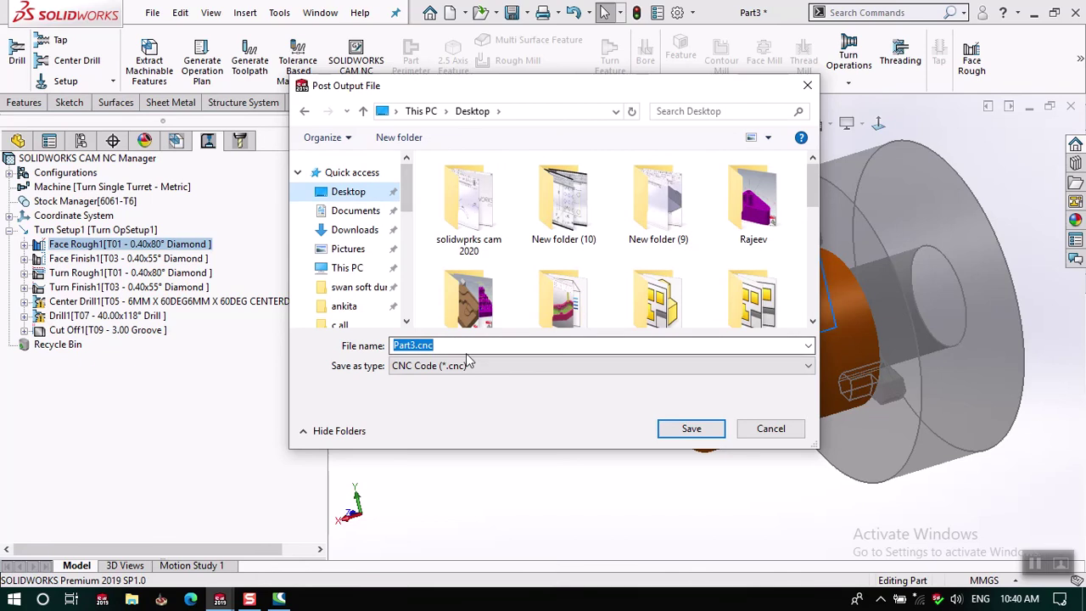
left_click(690, 430)
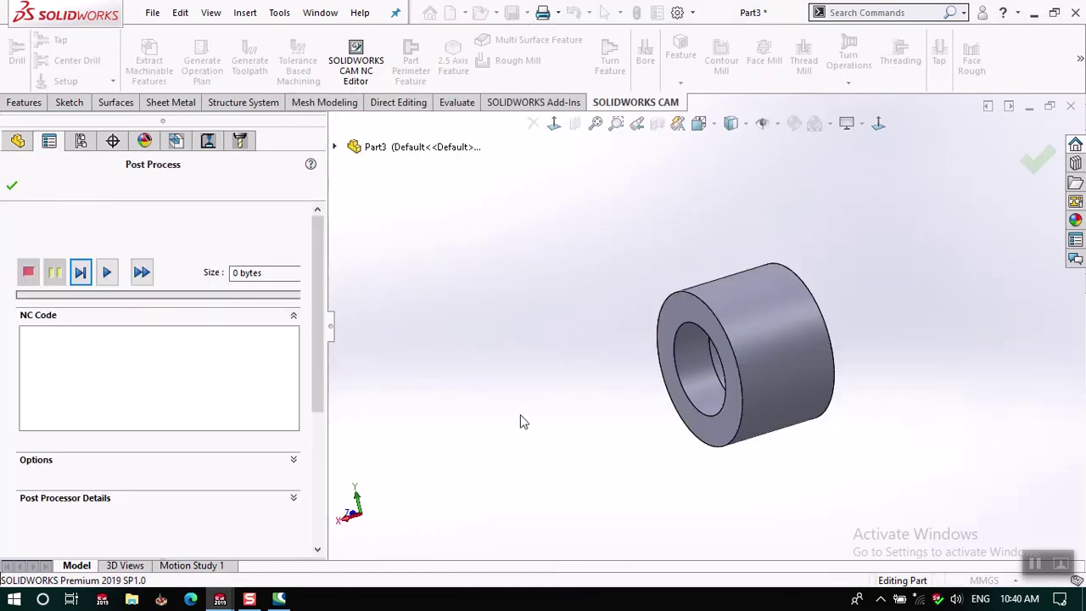
- Post-process the toolpaths into 5190 bytes of NC code in Part3.cnc, then bring up File Explorer
left_click(107, 272)
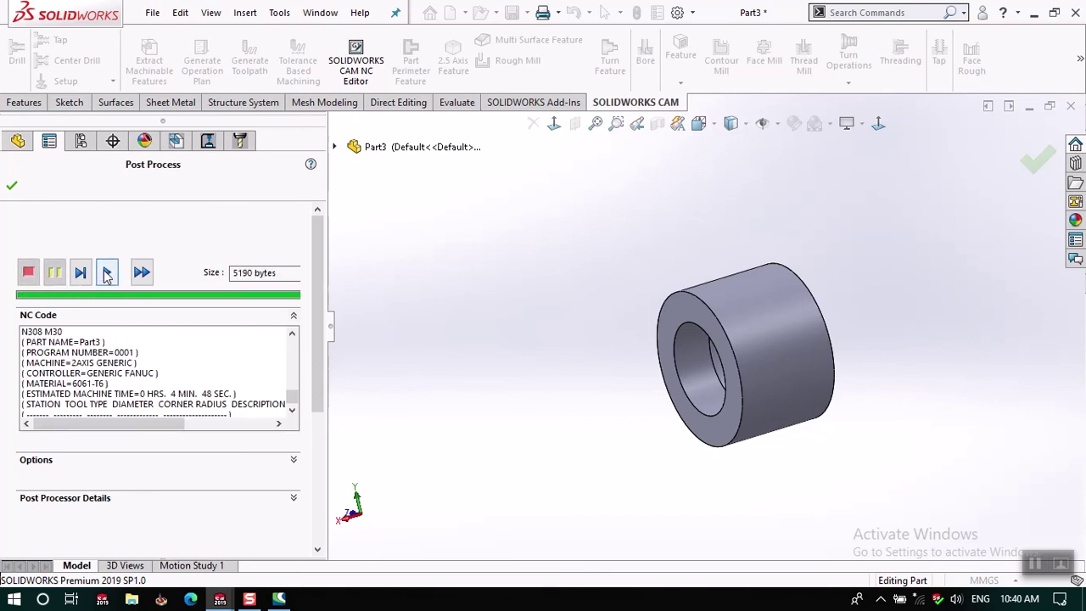
left_click(12, 185)
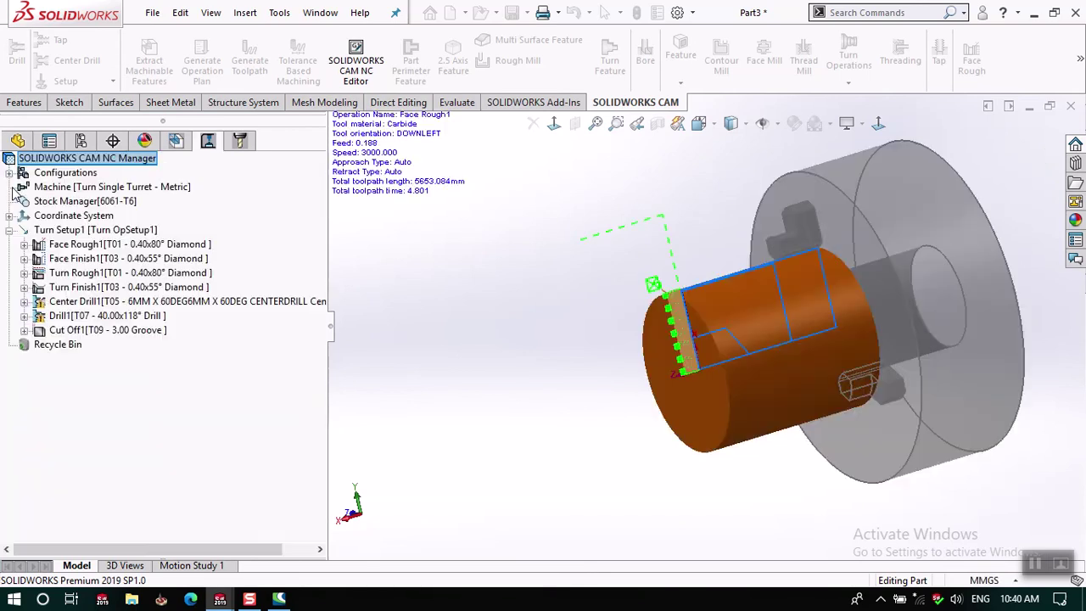
left_click(131, 600)
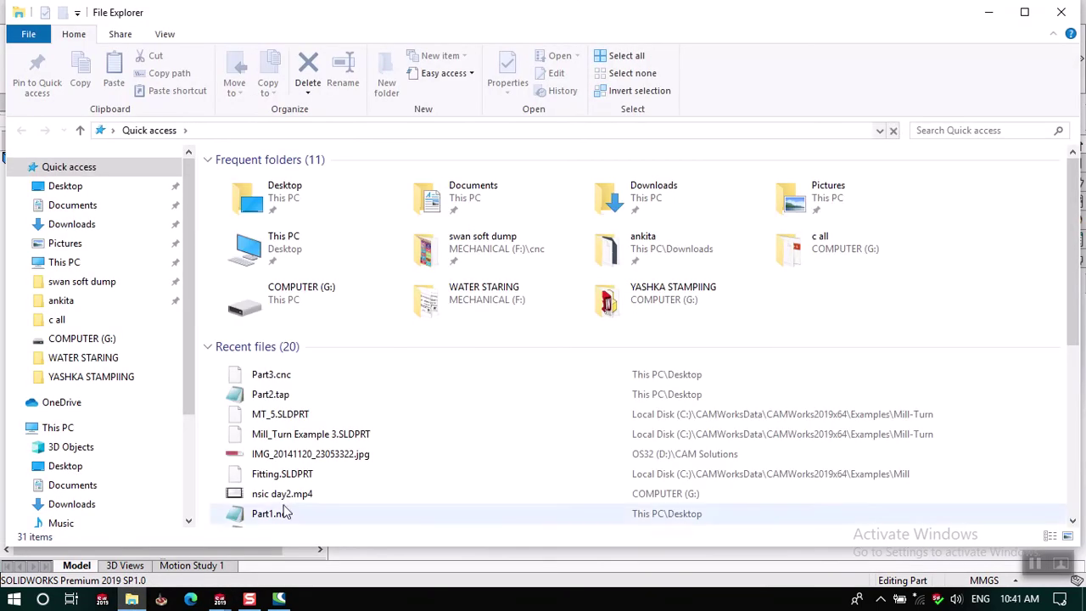
- Open Part3.cnc from File Explorer in Notepad, choosing Notepad from the additional apps list
left_click(279, 378)
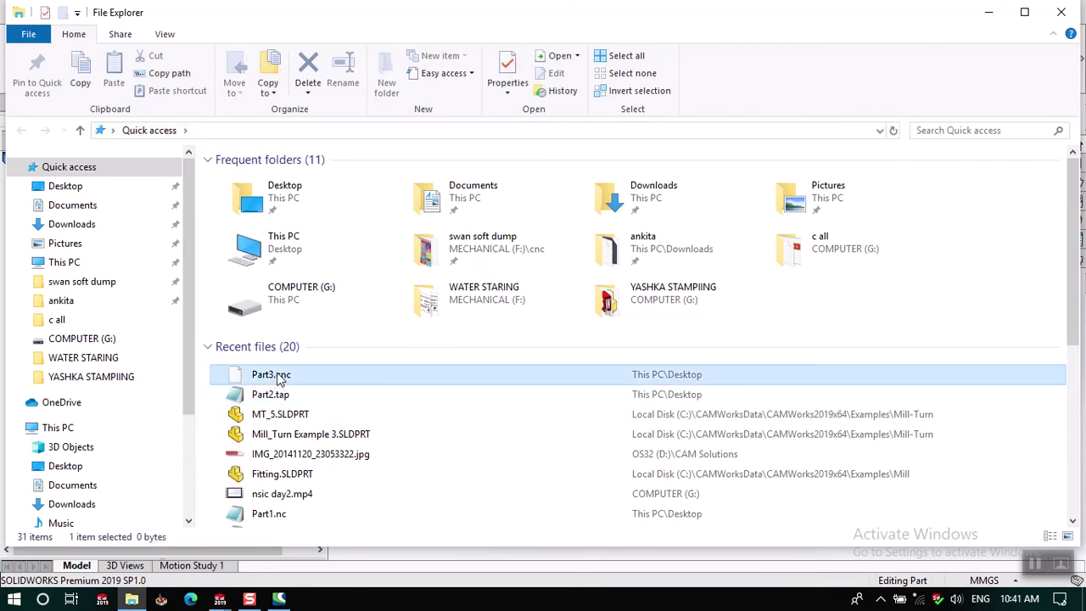
right_click(279, 379)
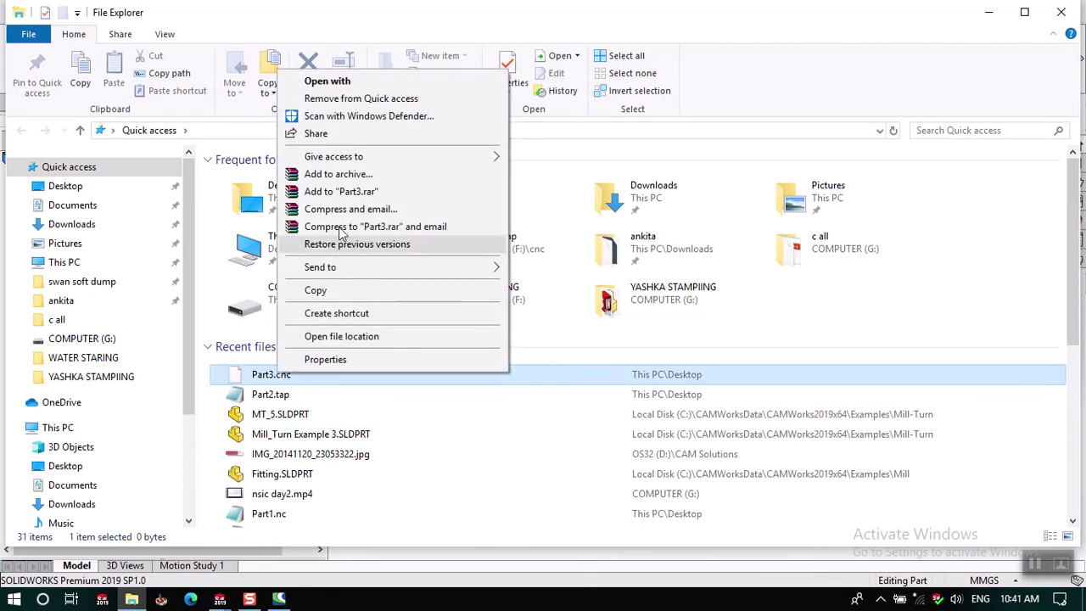
left_click(356, 81)
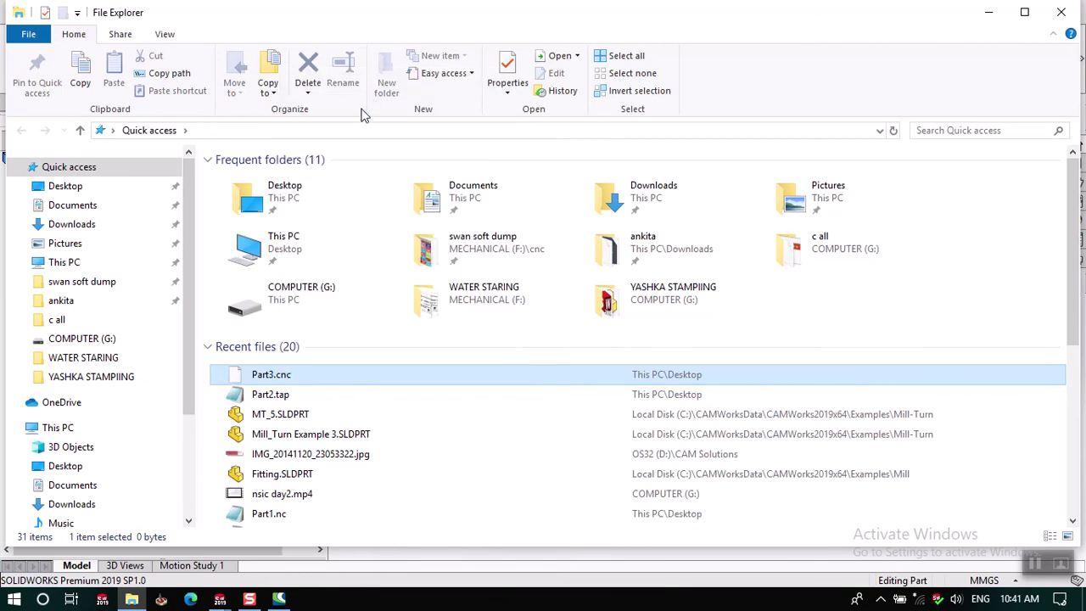
left_click(459, 259)
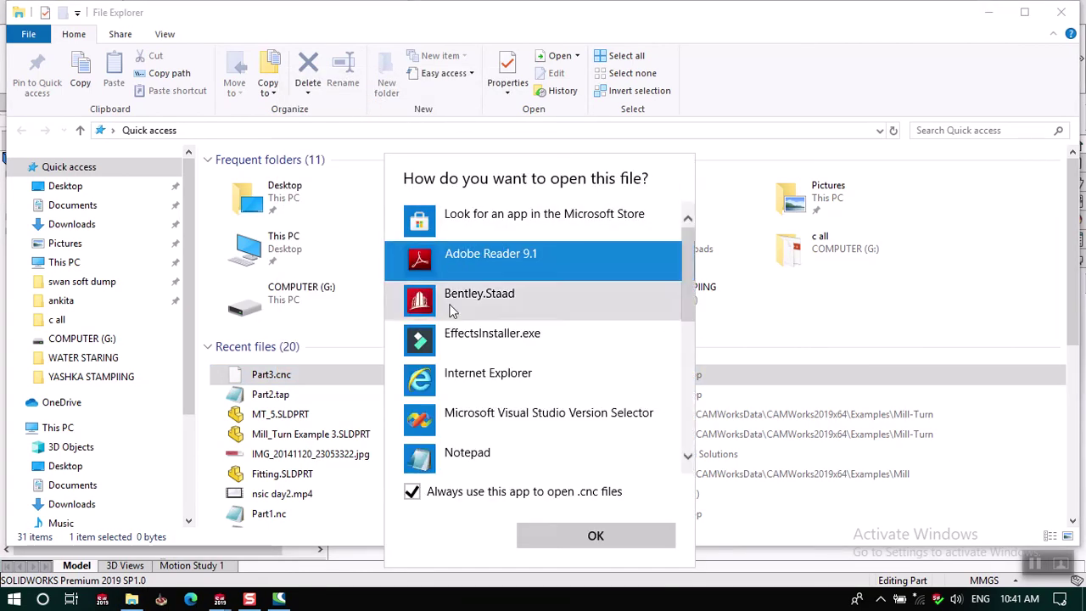
left_click(454, 386)
left_click(574, 546)
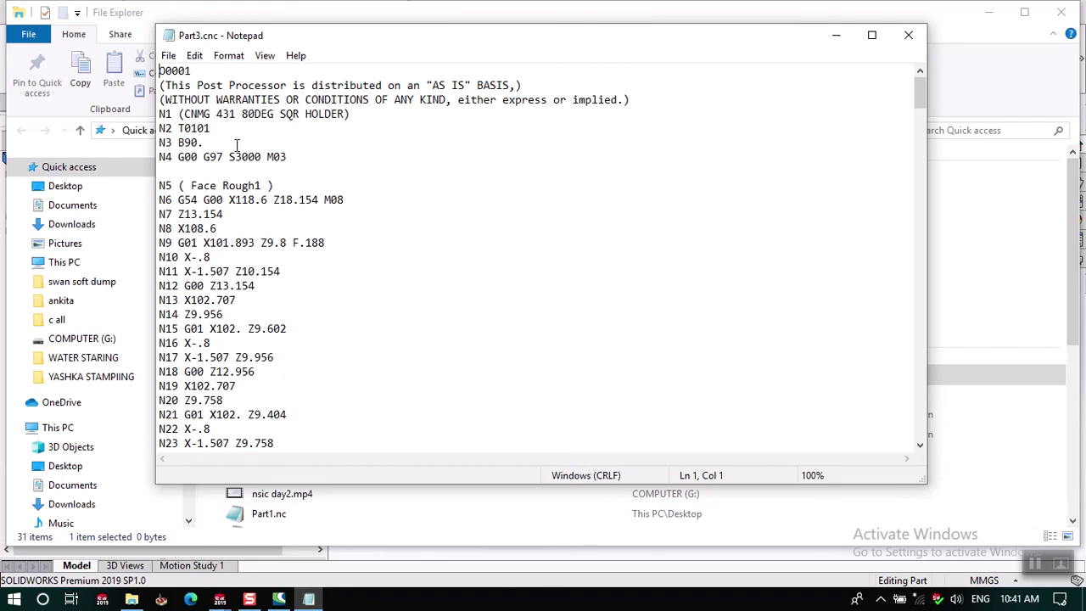
- Cut the 'N3 B90.' line out of the Part3.cnc program, leaving an empty line
left_click(202, 143)
left_click_drag(202, 142, 155, 143)
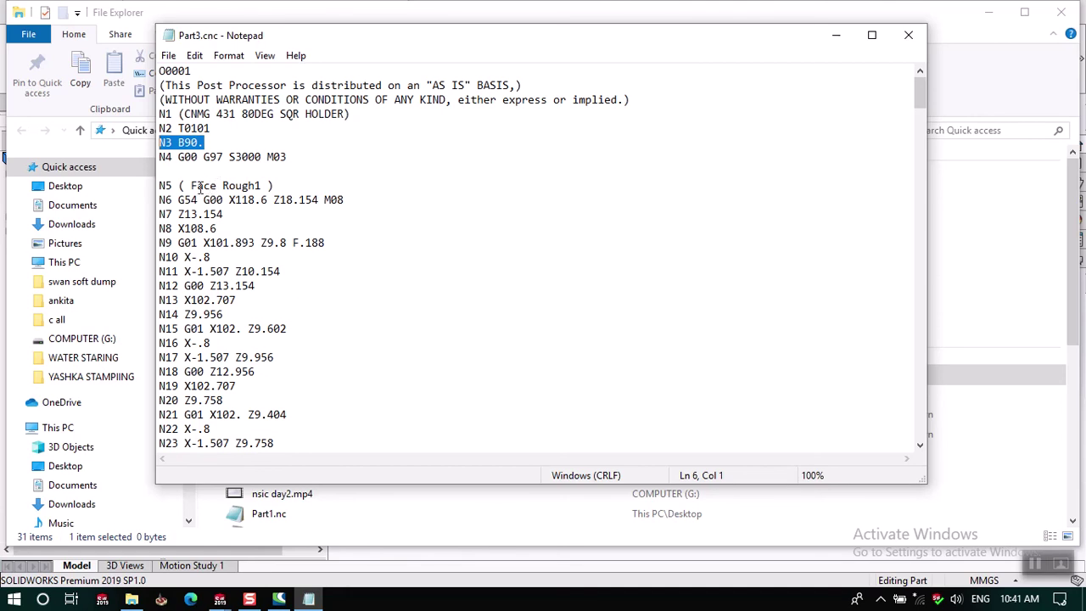
right_click(184, 146)
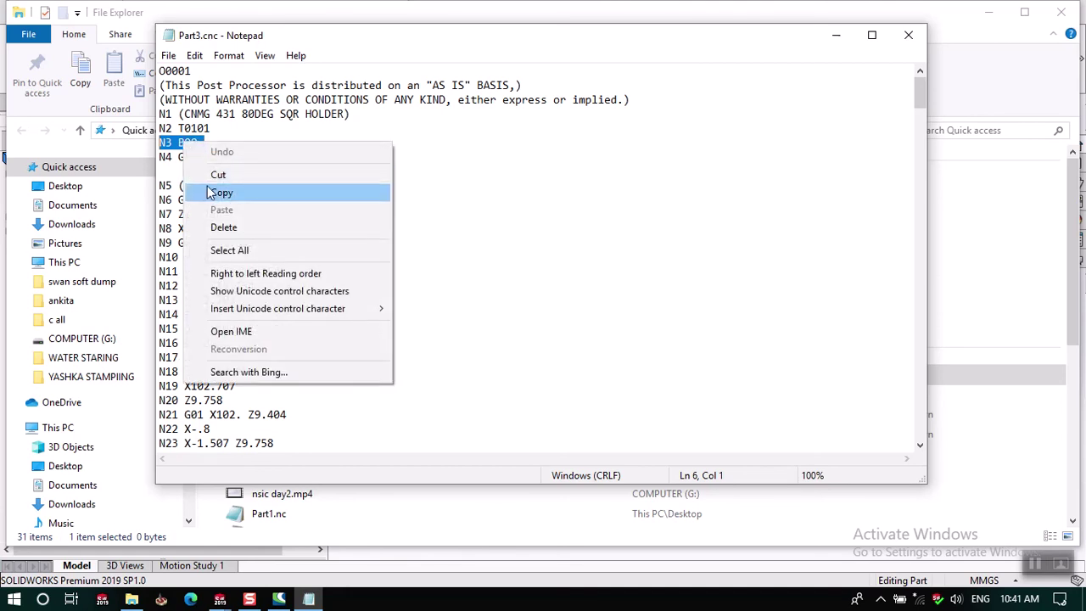
left_click(219, 175)
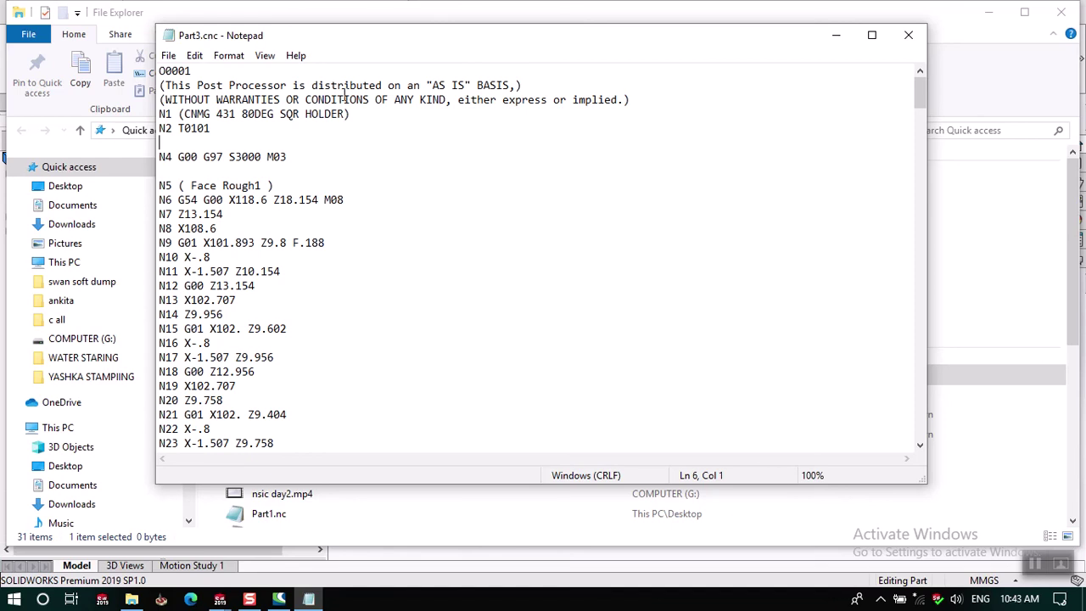
- Scroll to the program end and inspect lines N306–N308, including X199.293, Z63. and M30
scroll(276, 142, "down", 1)
scroll(276, 142, "down", 4)
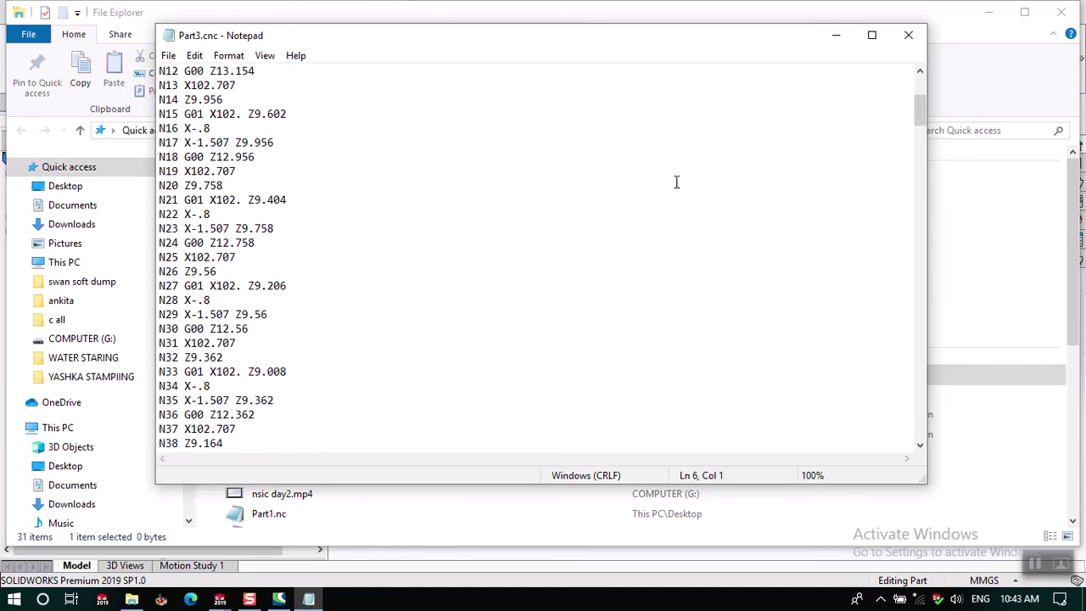
mouse_move(922, 112)
left_mouse_down()
mouse_move(951, 219)
mouse_move(961, 444)
left_mouse_up()
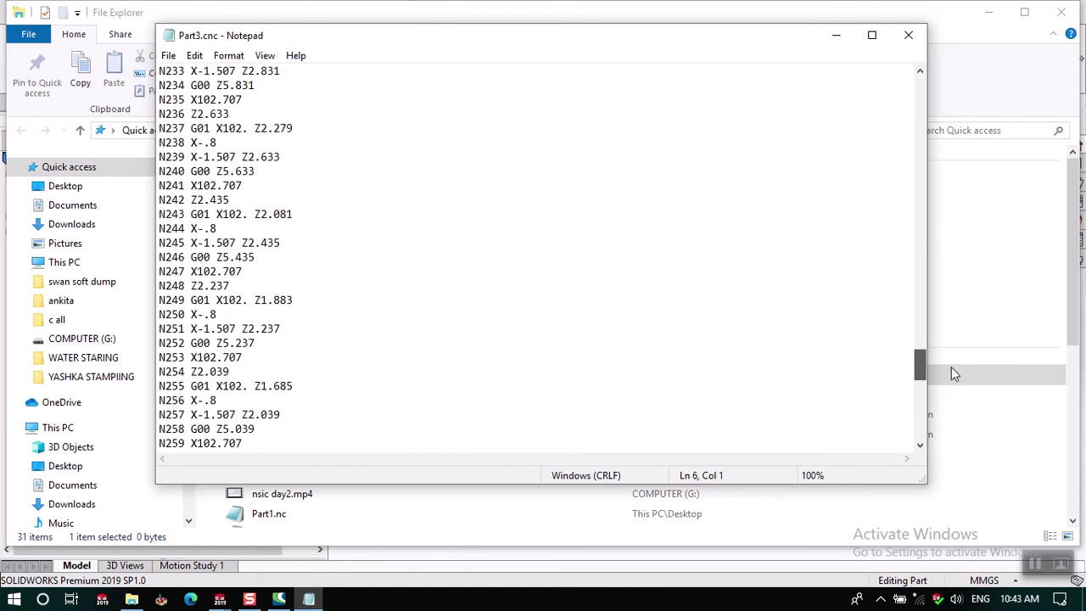
left_click_drag(270, 401, 180, 401)
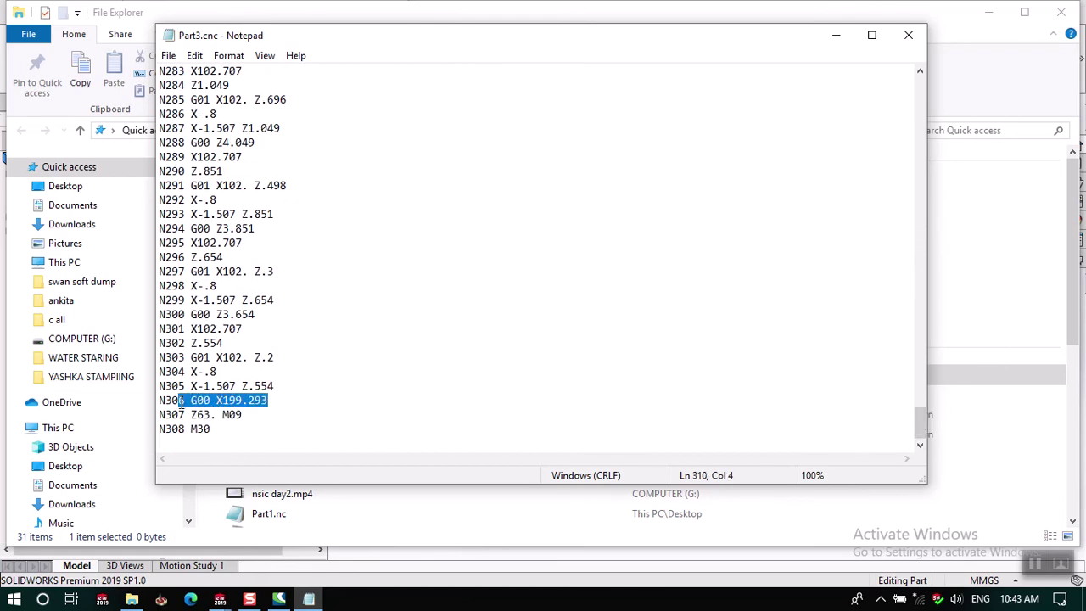
double_click(231, 402)
double_click(204, 415)
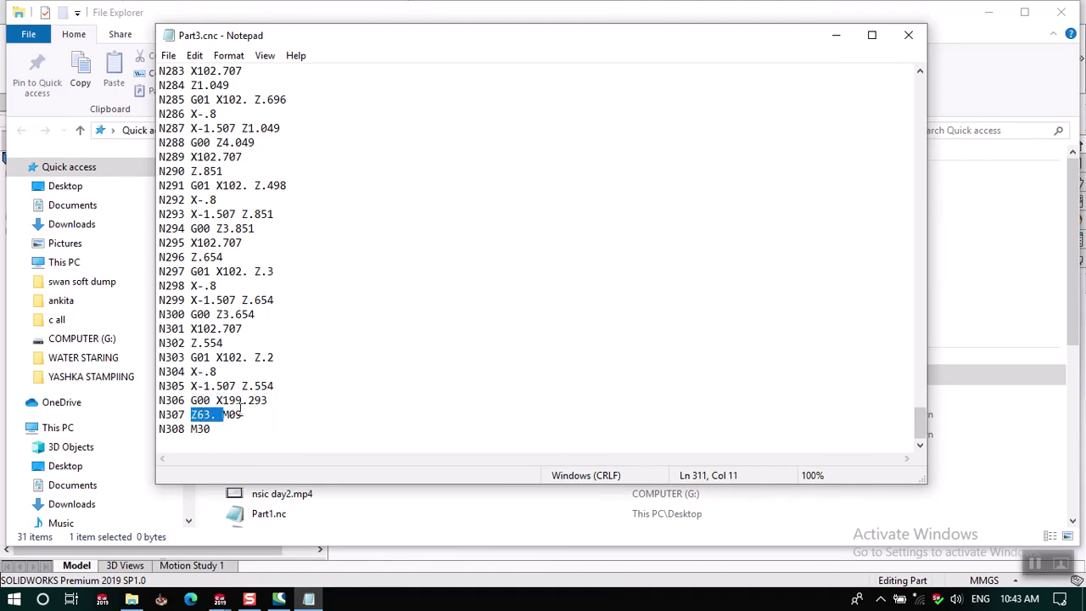
double_click(204, 429)
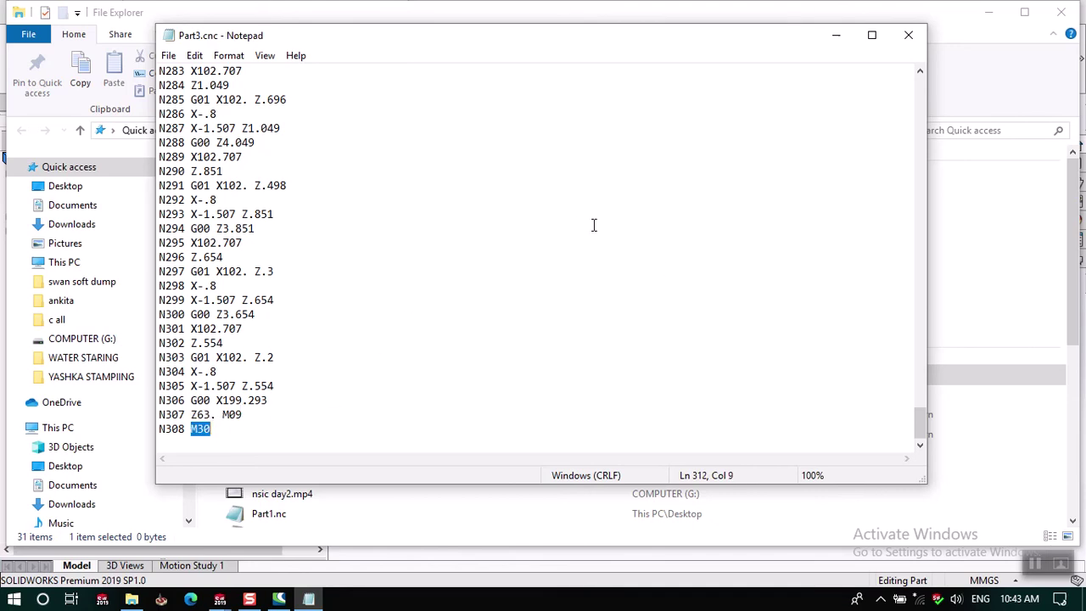
- Close Part3.cnc in Notepad without saving, then close File Explorer
left_click(909, 35)
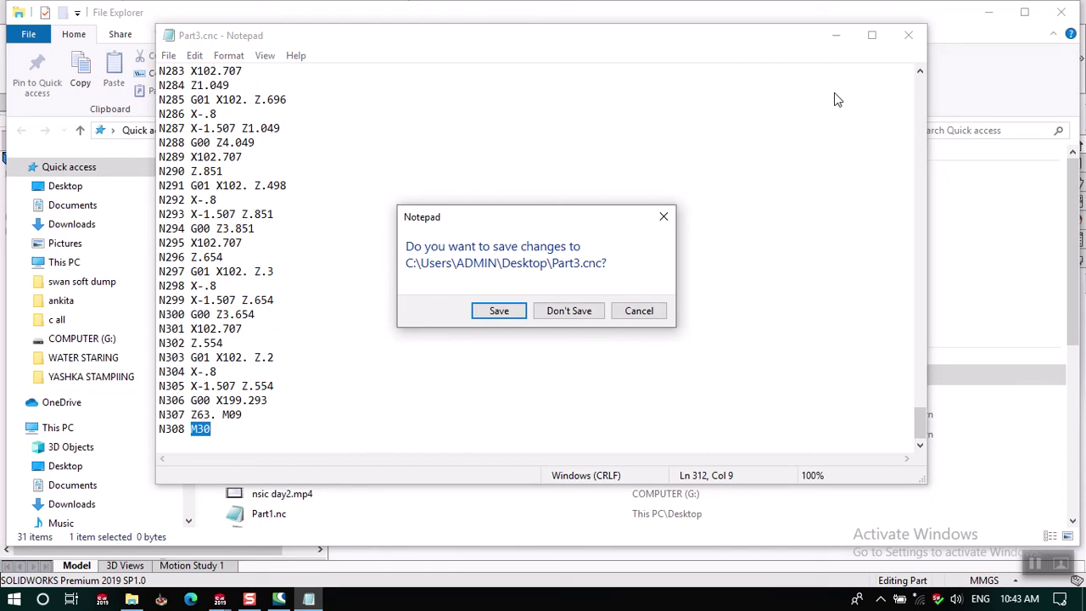
left_click(571, 312)
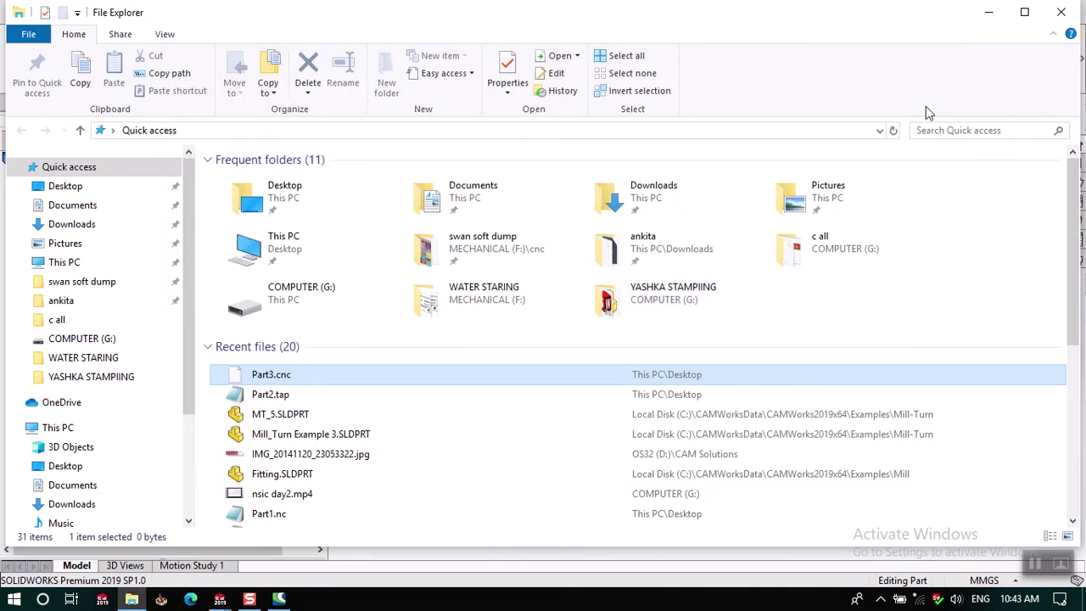
left_click(1061, 12)
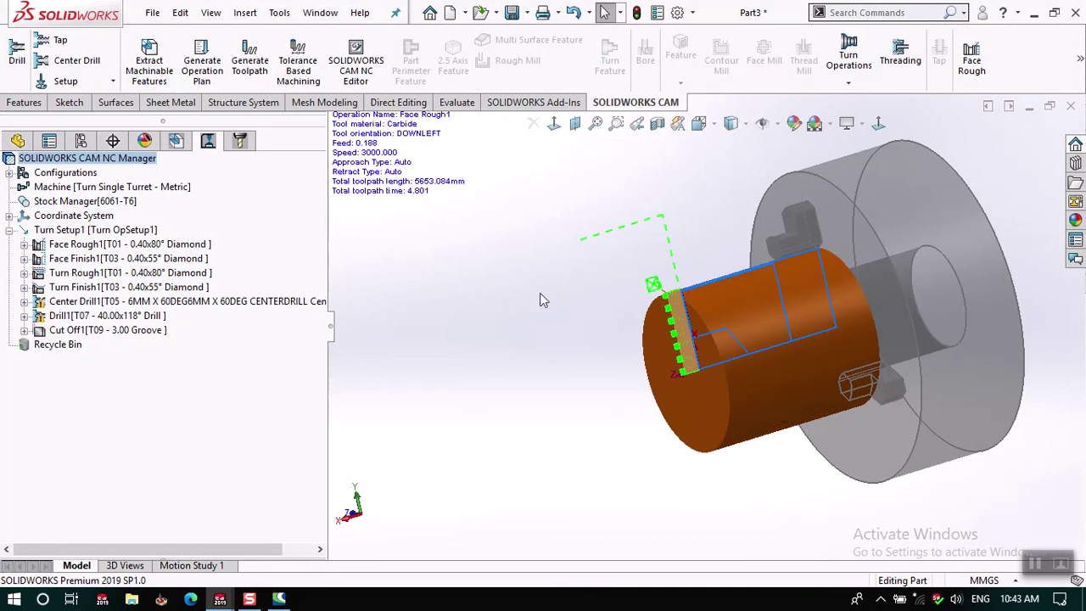
- Change the bushing's 50 mm revolve dimension to 52 and return to the CAM operations tree
left_click(18, 141)
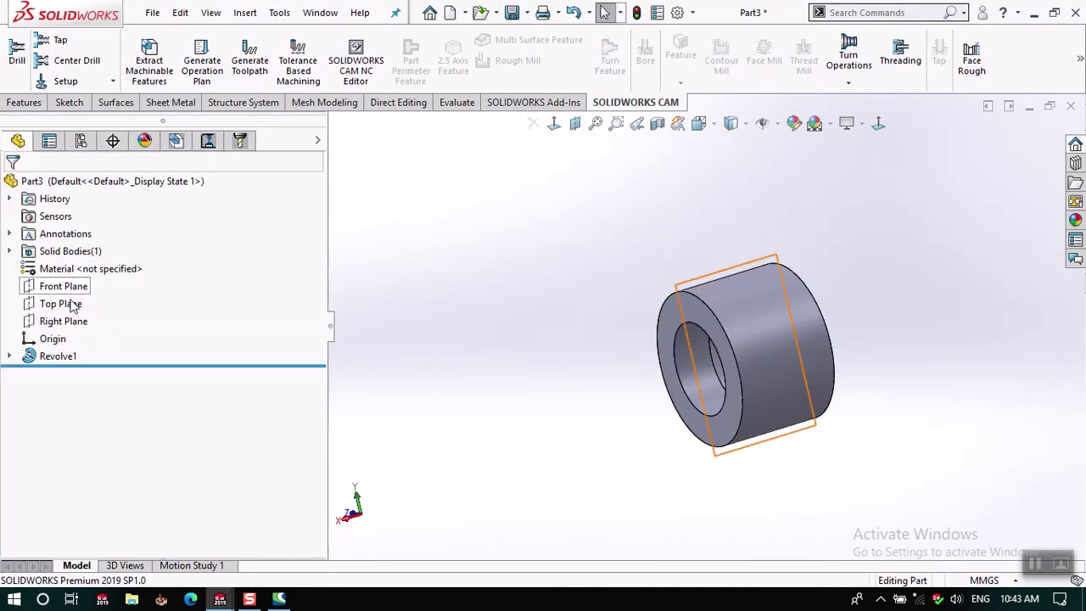
left_click(801, 341)
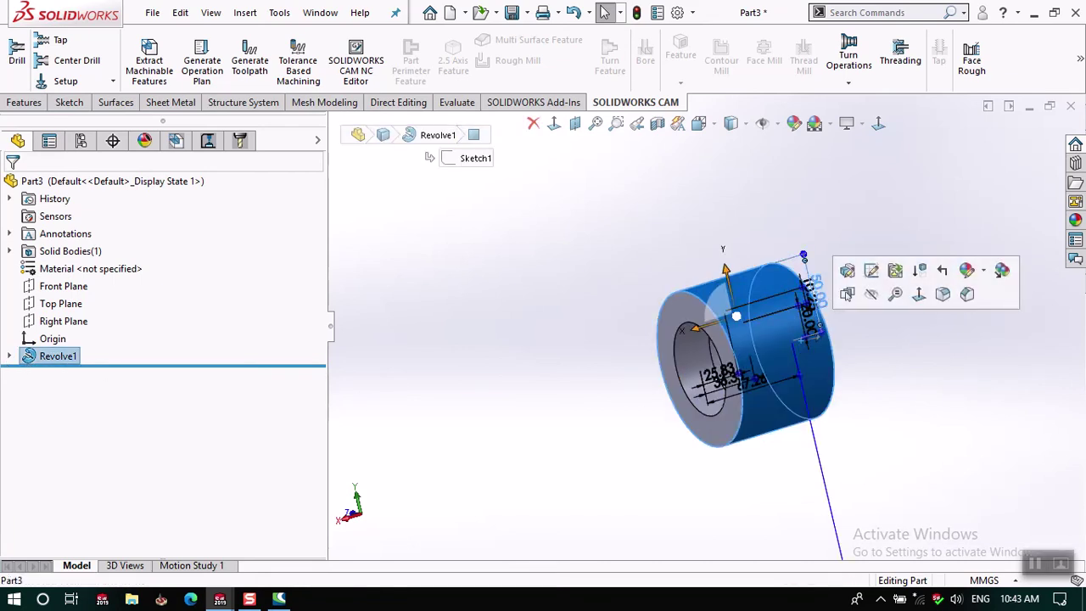
left_click(820, 295)
type("52")
key("Return")
left_click(903, 307)
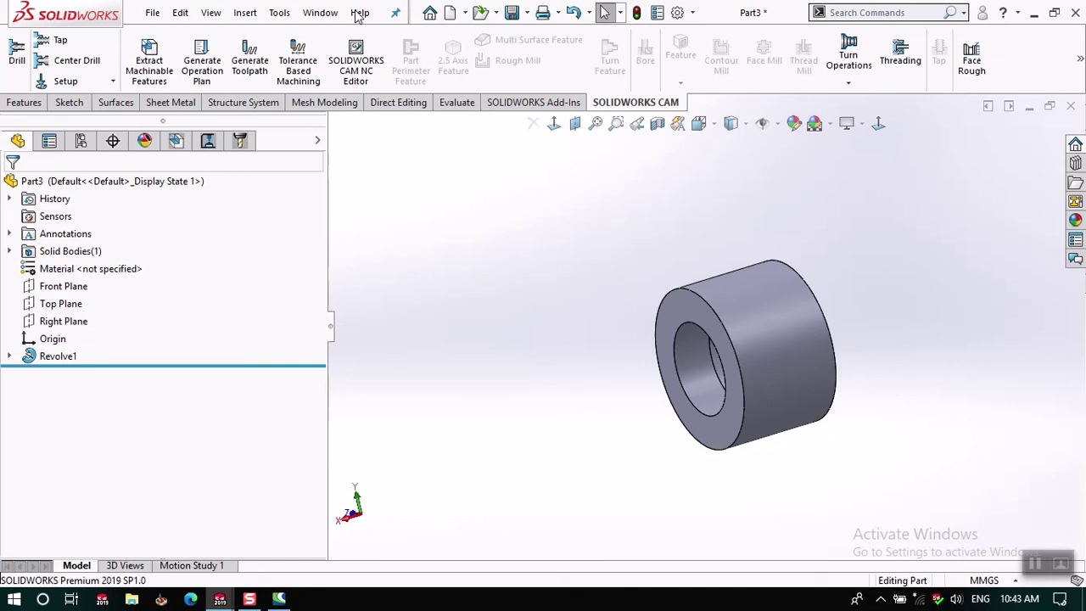
left_click(320, 12)
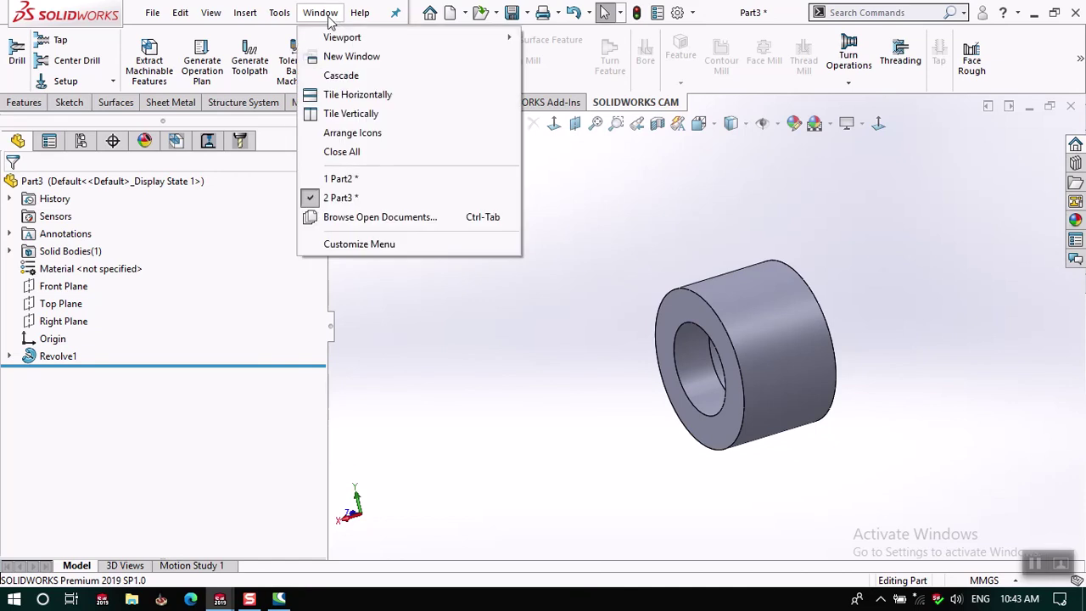
left_click(195, 202)
left_click(208, 150)
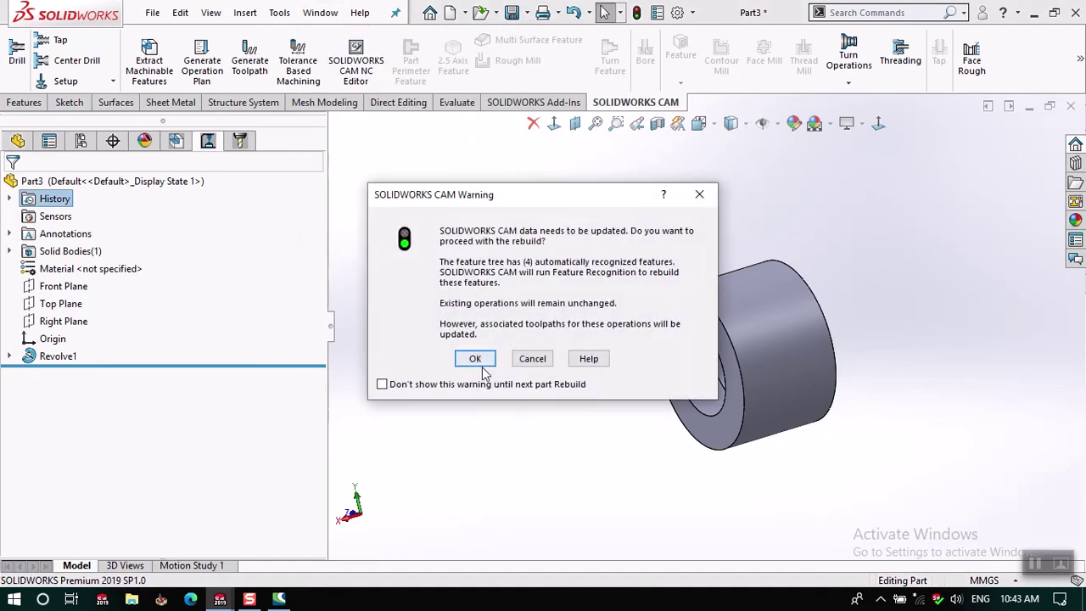
- Confirm the CAM rebuild and feature association, then inspect the updated Face Rough1 and Turn Rough1 toolpaths
left_click(477, 357)
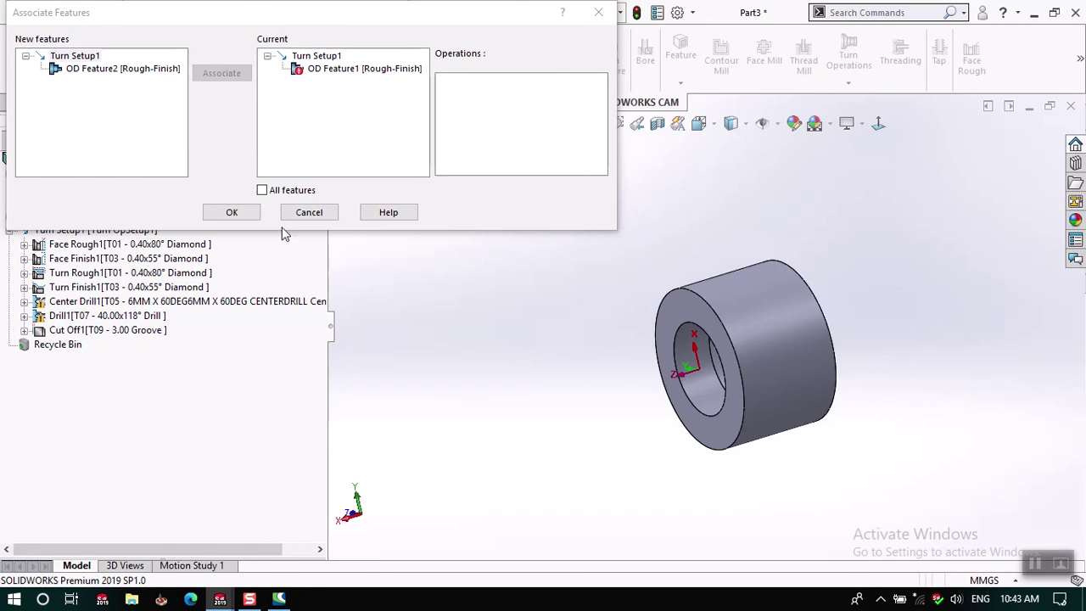
left_click(248, 214)
left_click(148, 244)
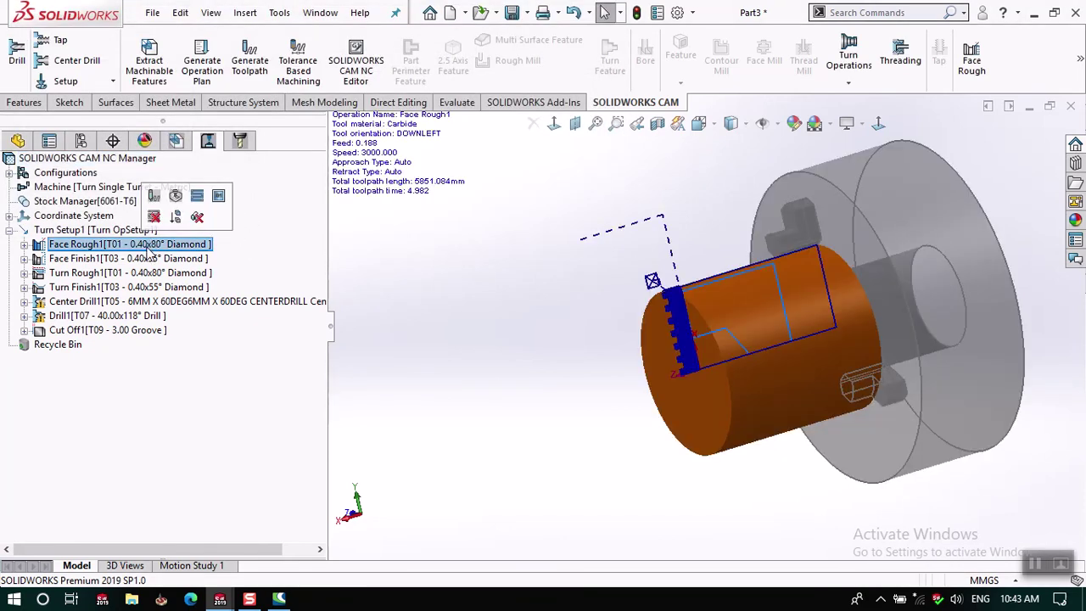
left_click(149, 272)
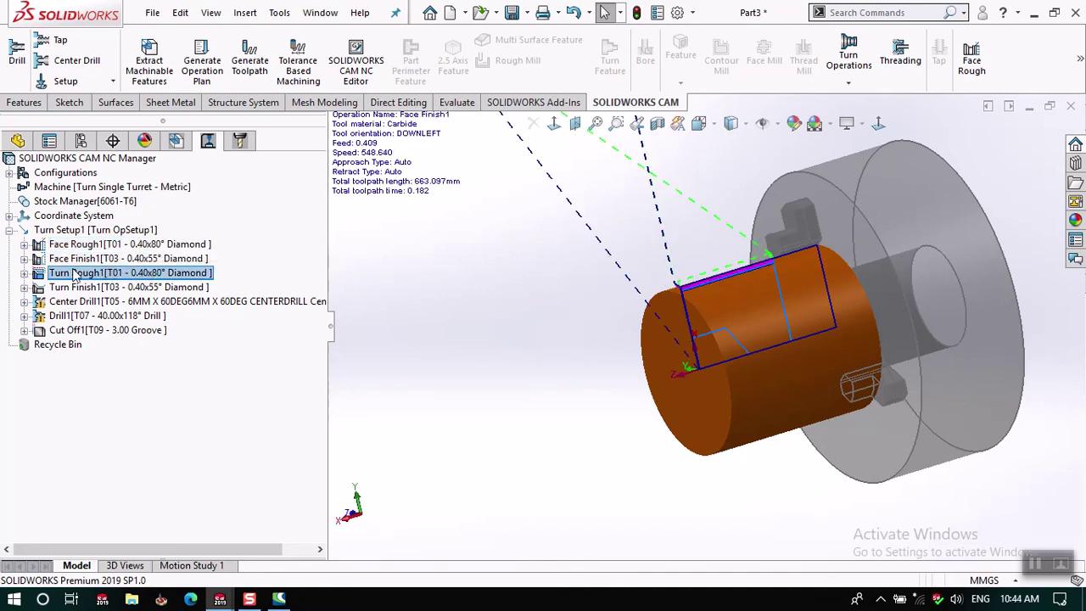
middle_click_drag(572, 303, 658, 299)
left_click(136, 244)
mouse_move(543, 272)
middle_mouse_down()
mouse_move(599, 213)
mouse_move(567, 259)
middle_mouse_up()
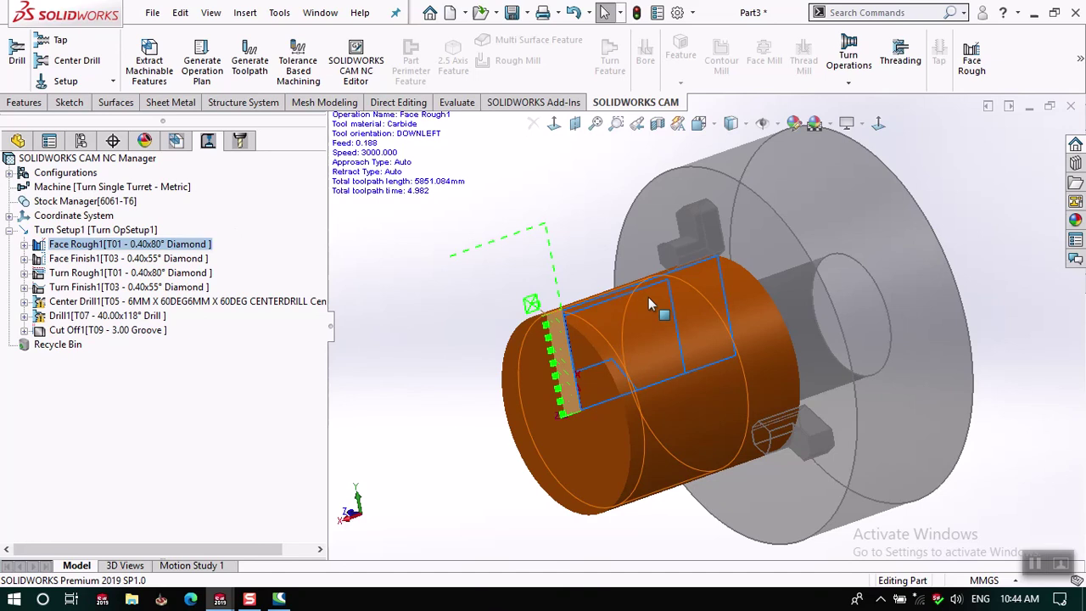
middle_click_drag(654, 297, 652, 299)
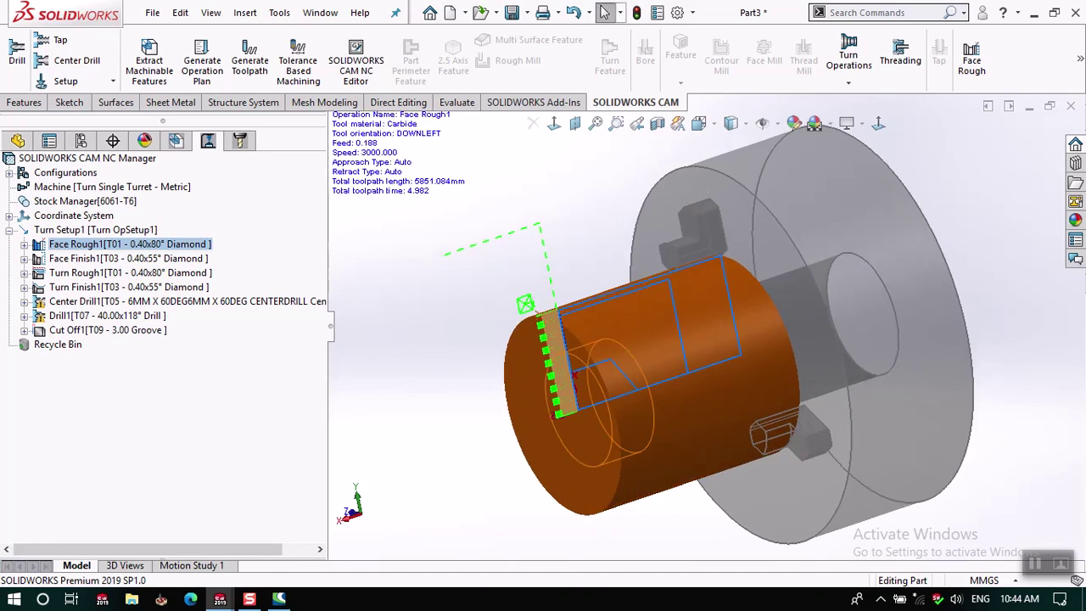